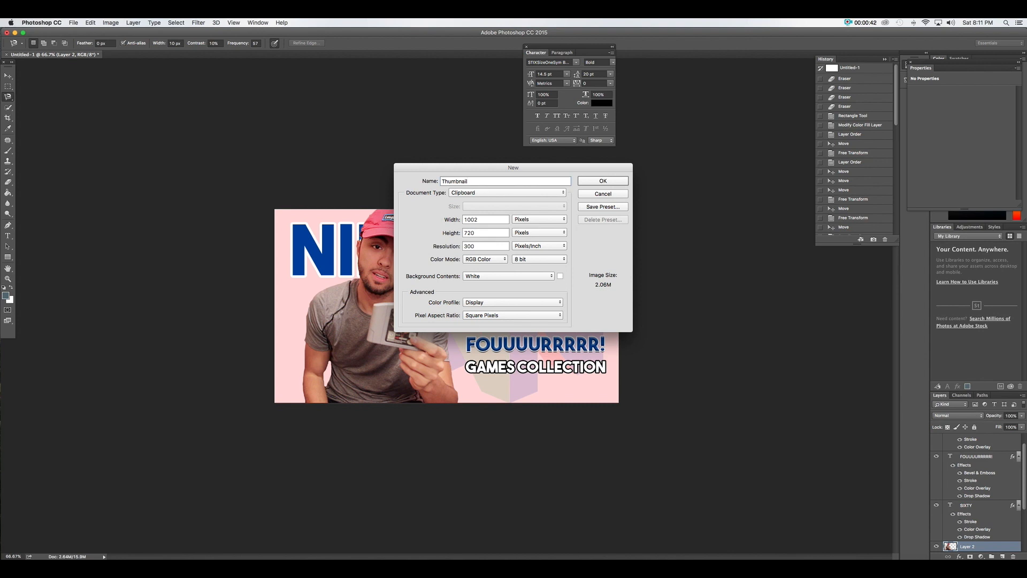
Name the new document ThumbnailDemo, set width to 1280 px, keep RGB colour mode, and create it
text(Demo)
double_click(490, 220)
text(1280)
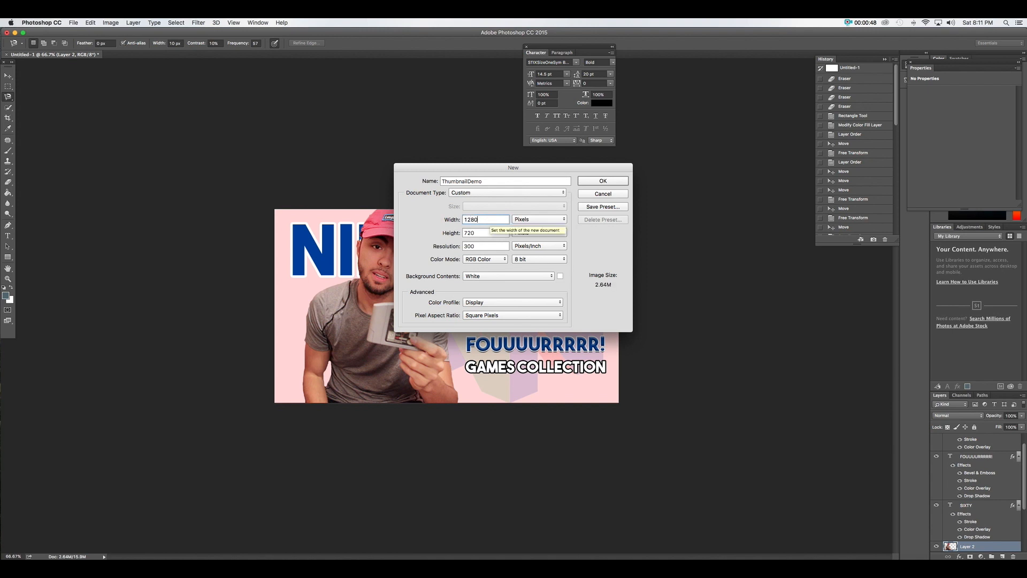
click(479, 261)
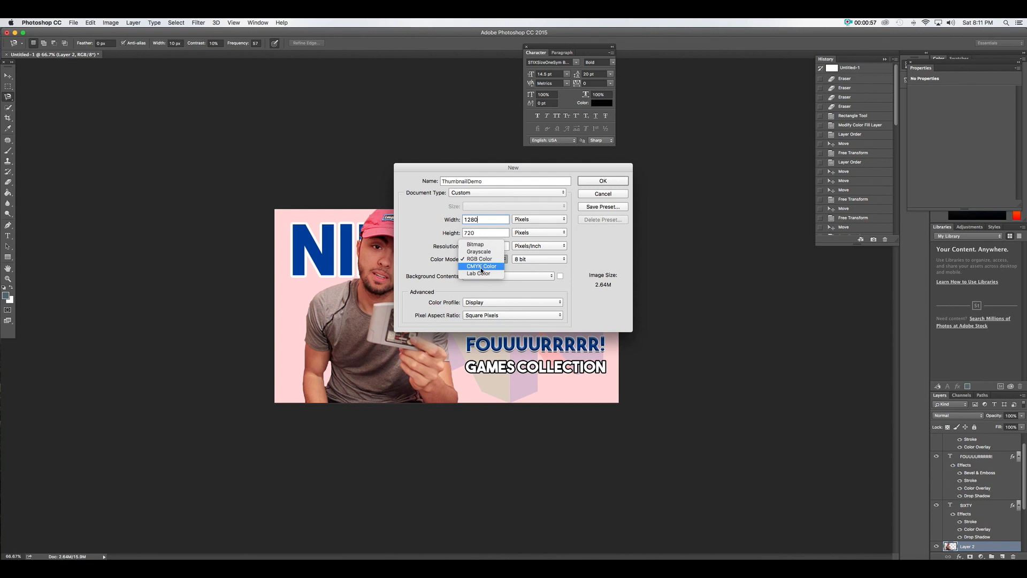
click(527, 263)
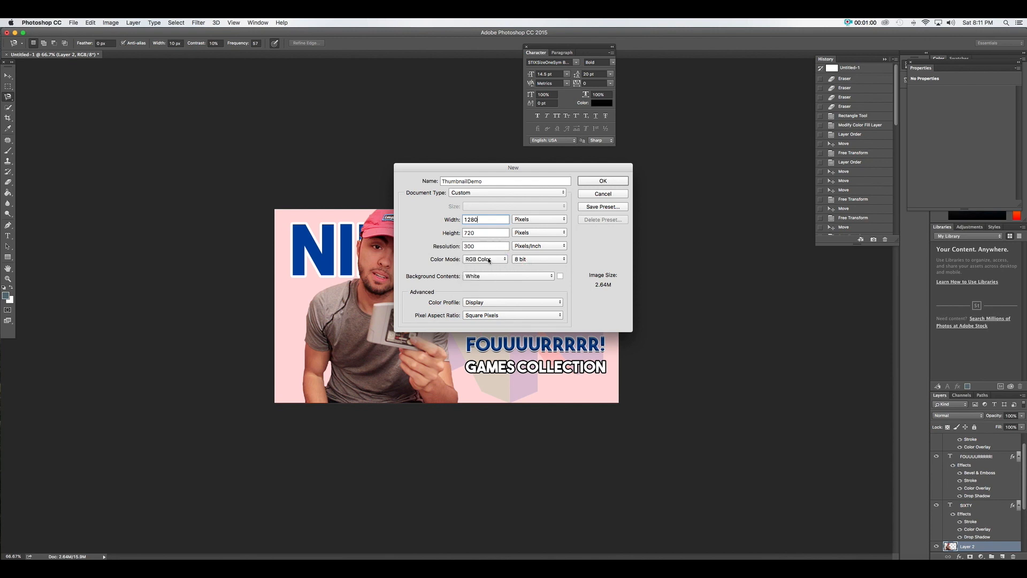
click(598, 182)
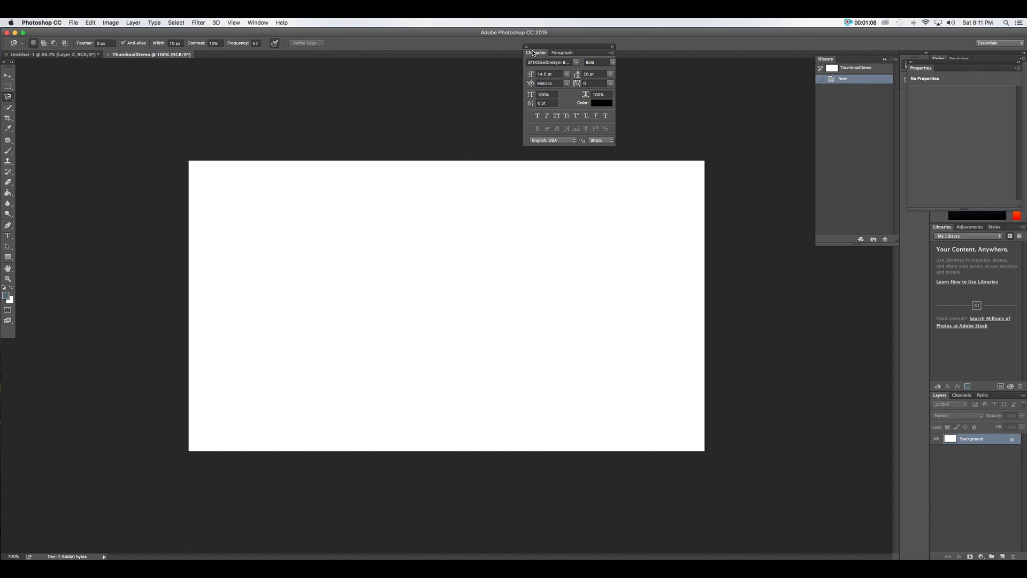
click(576, 64)
Choose STIXIntegralsUp Bold as the type font and turn on View > Rulers
scroll(605, 210, up, 20)
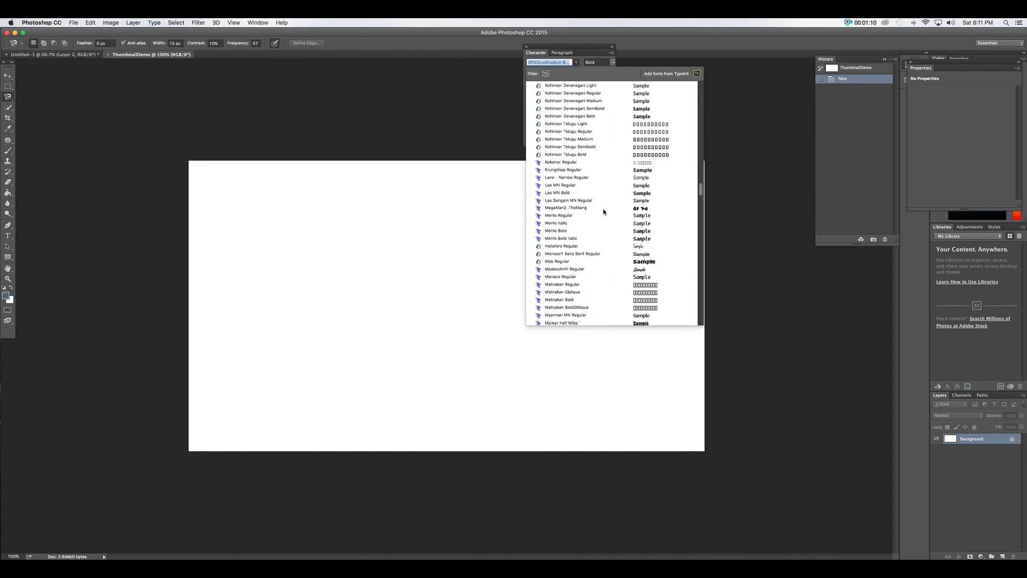
scroll(605, 211, down, 5)
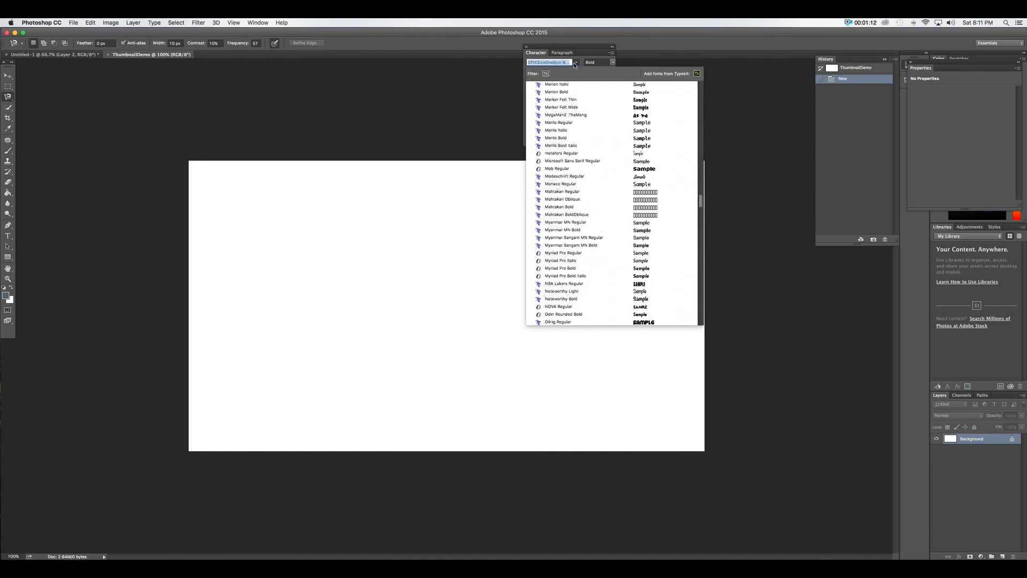
click(576, 64)
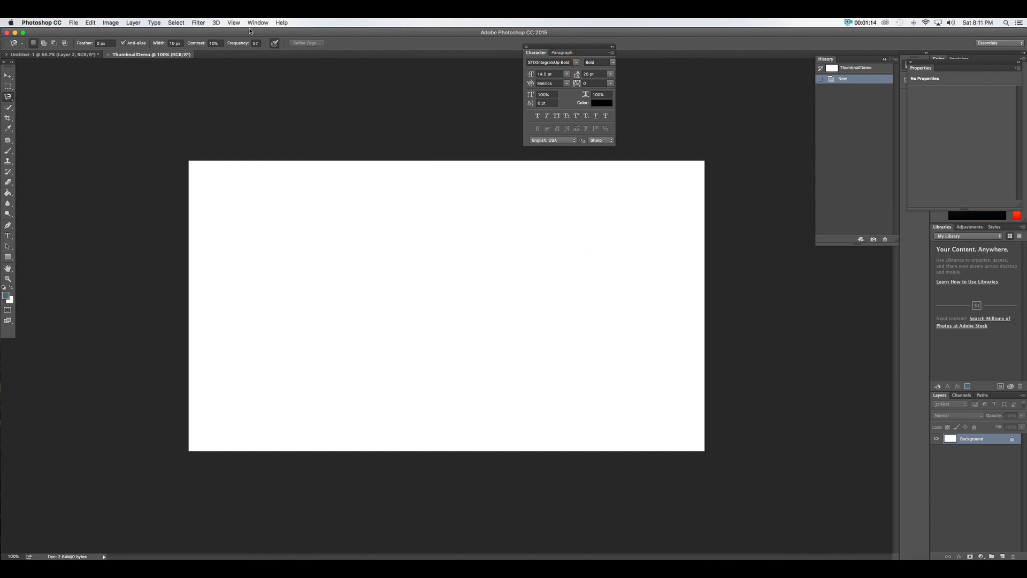
click(233, 22)
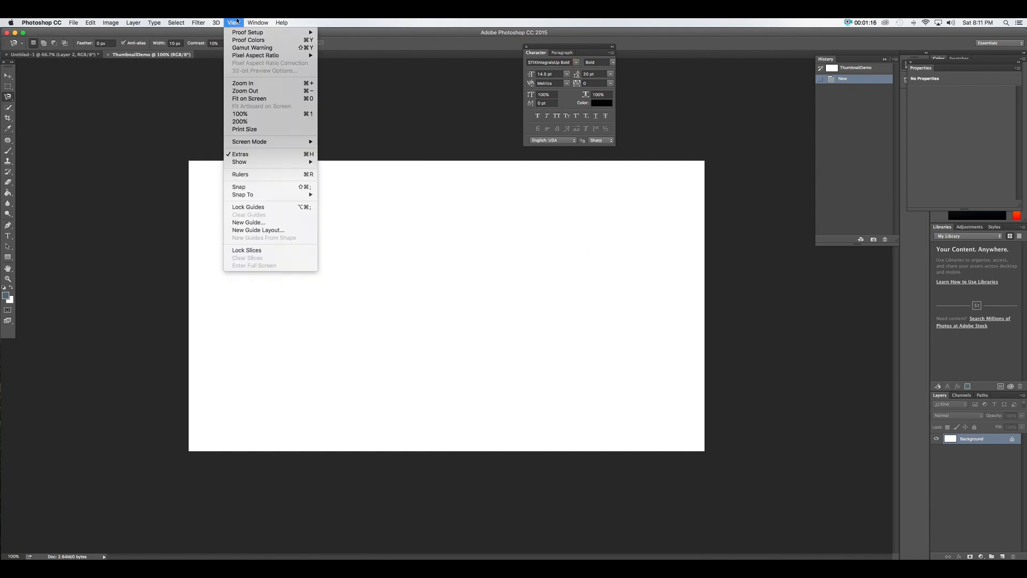
click(256, 174)
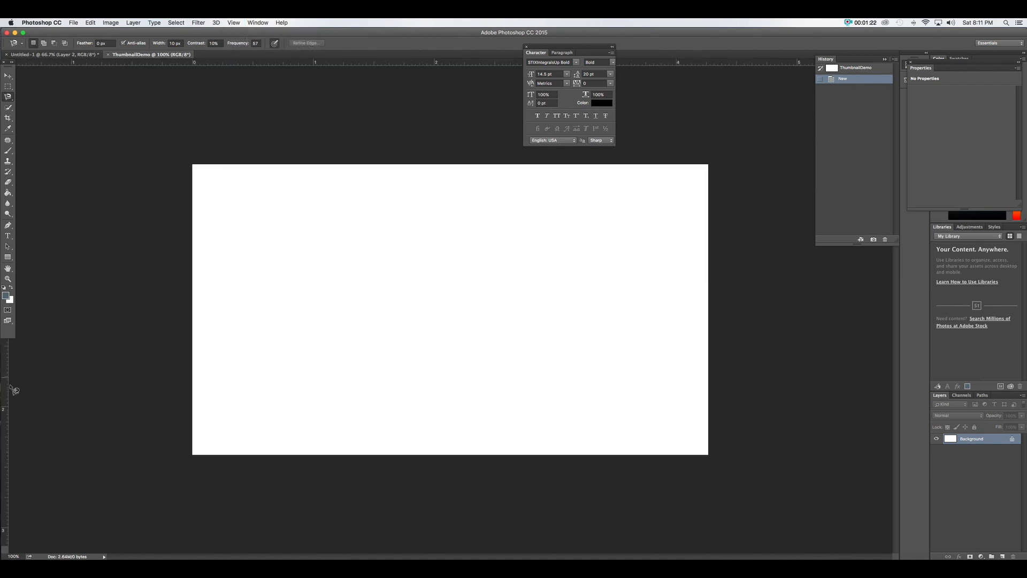
Drag a vertical and a horizontal guide onto the canvas from the rulers
drag(6, 389, 312, 328)
drag(339, 63, 332, 257)
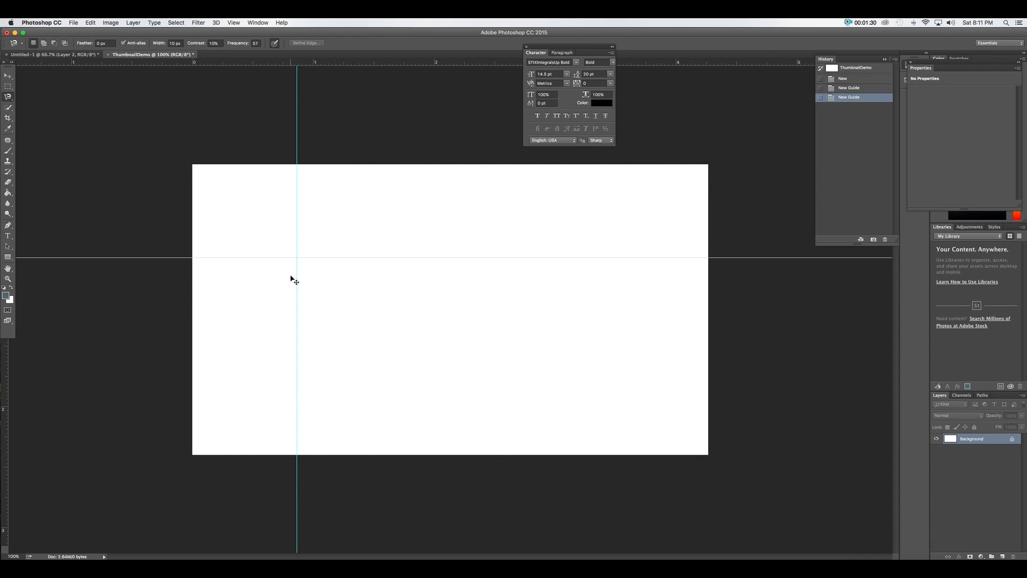
key(super+equal)
key(super+equal)
key(super+minus)
key(super+minus)
Move both guides off the canvas with the Move tool, then switch to Chrome
click(5, 77)
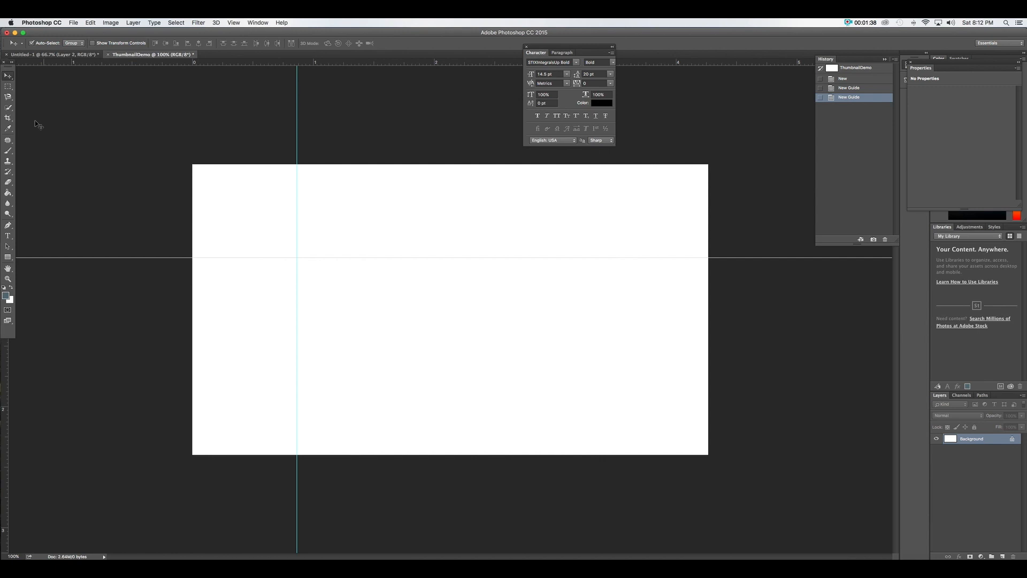
drag(297, 105, 103, 109)
drag(206, 258, 207, 488)
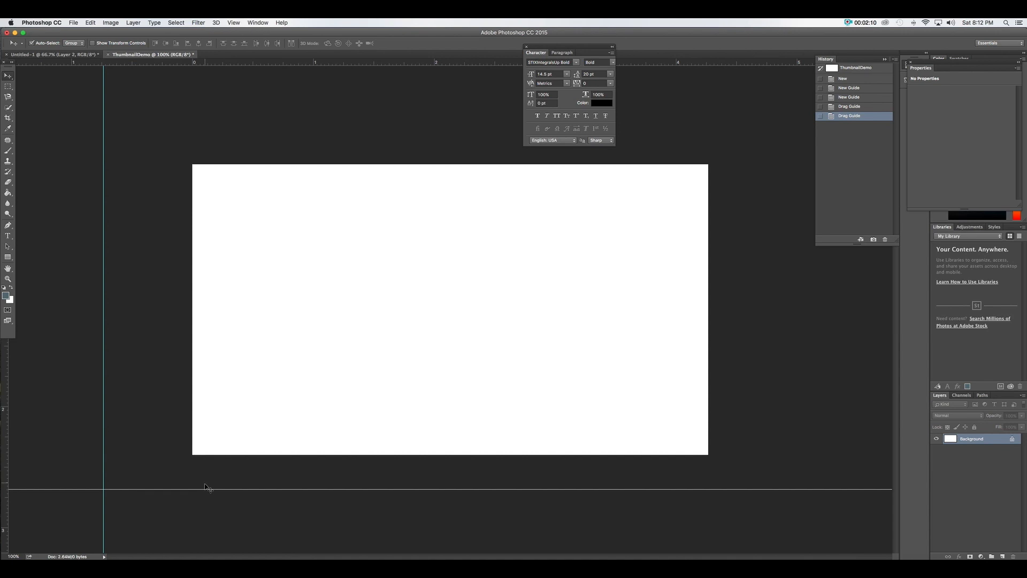
click(377, 572)
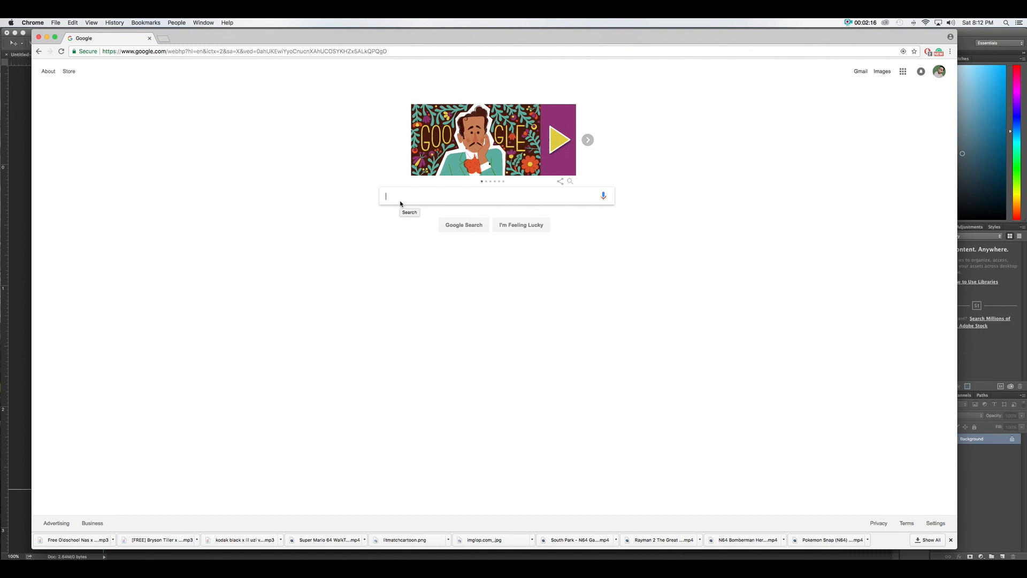
Search Google Images for 'it clown', filtered to Large size
text(it clown)
key(Return)
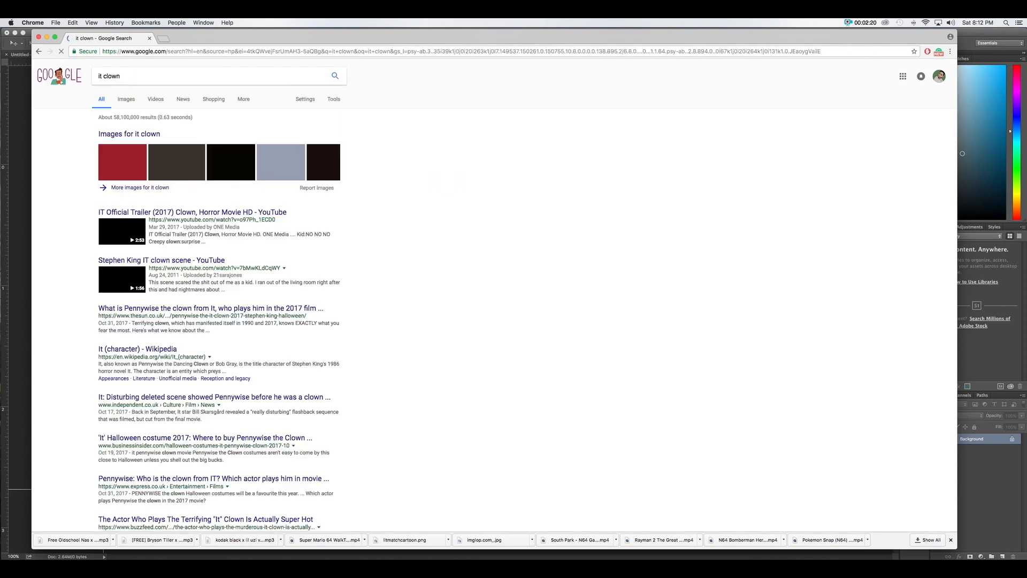
click(127, 99)
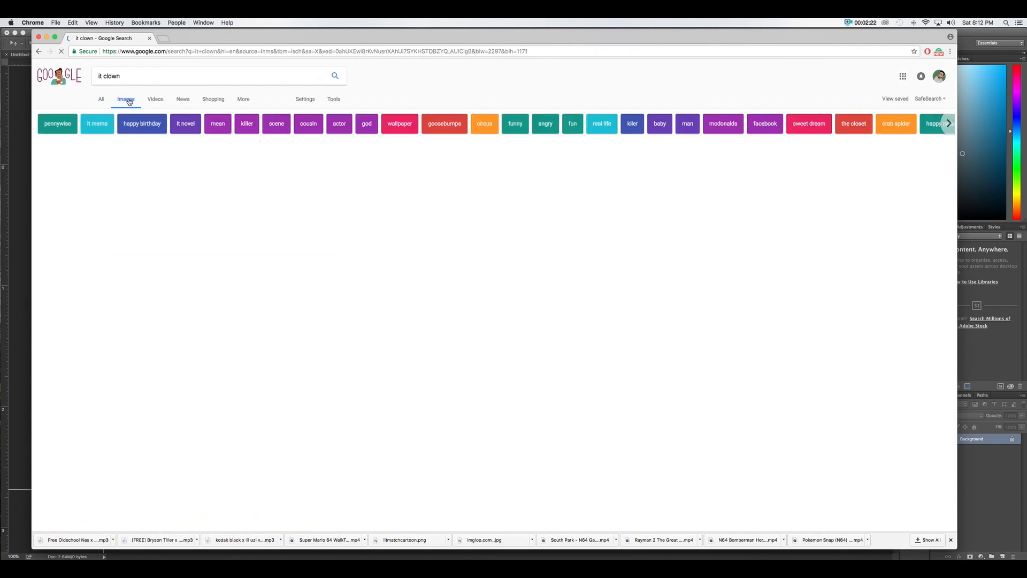
click(334, 100)
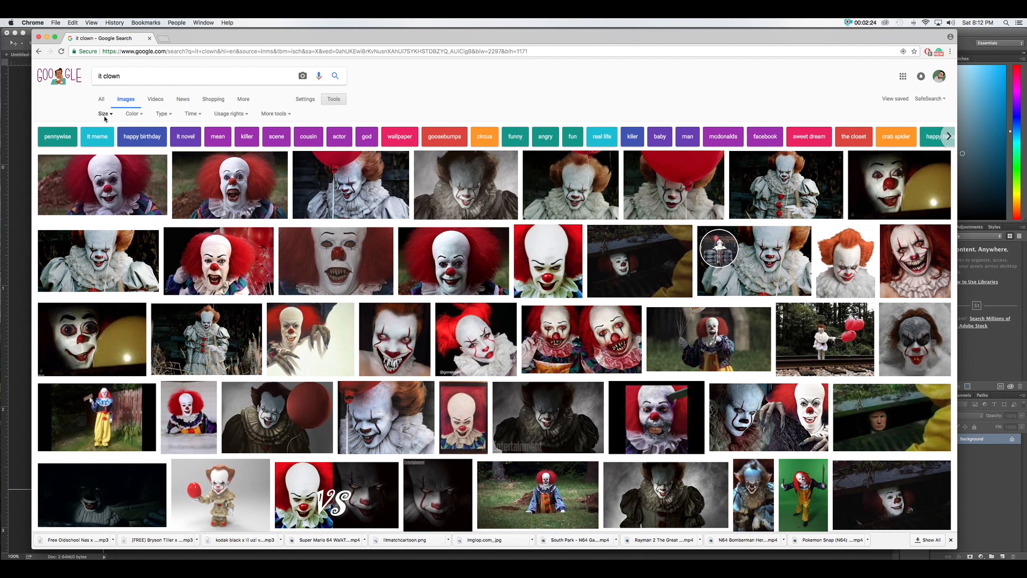
click(103, 117)
click(105, 140)
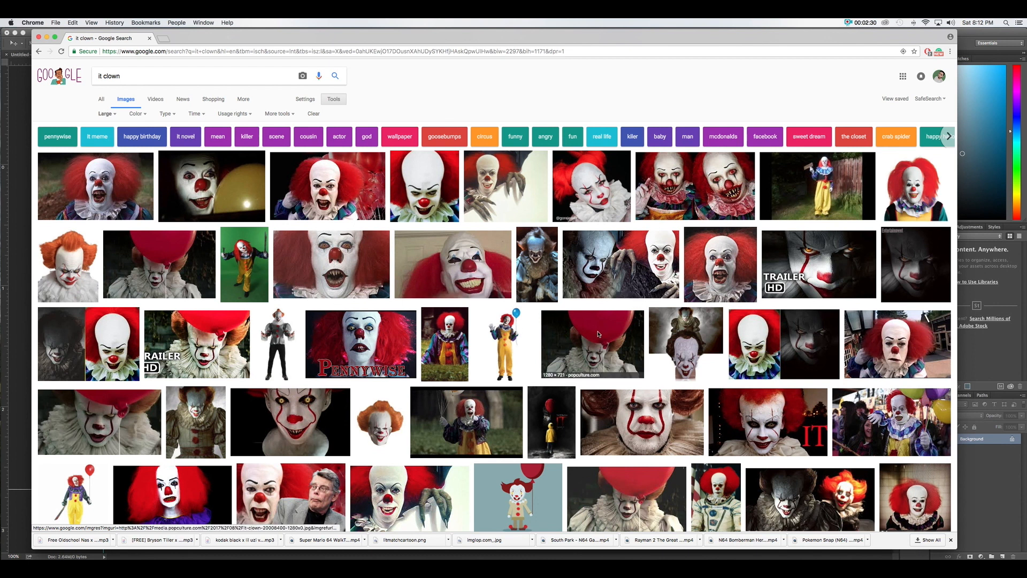
Copy the Pennywise red-balloon image and return to Photoshop
click(183, 288)
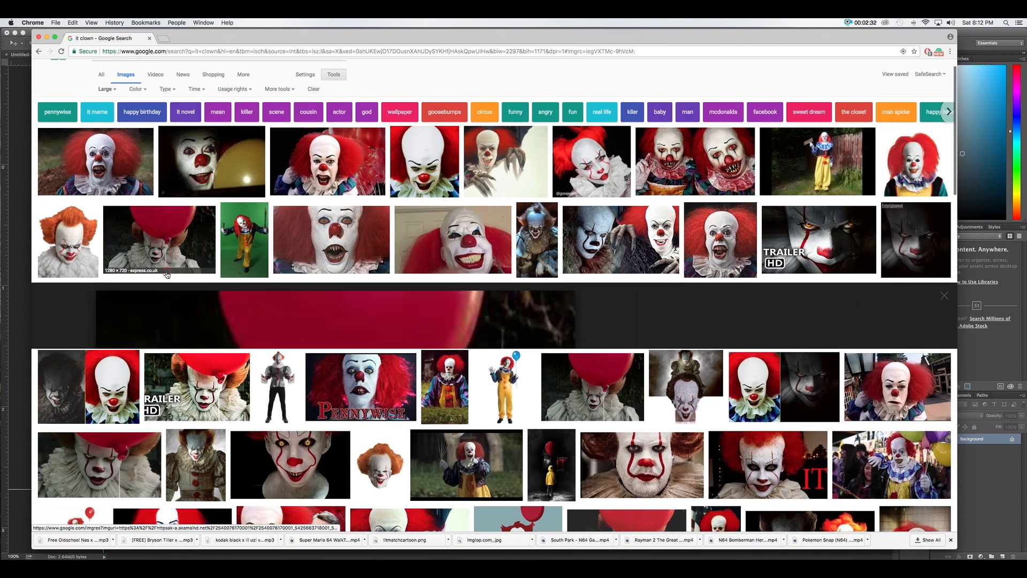
right_click(378, 303)
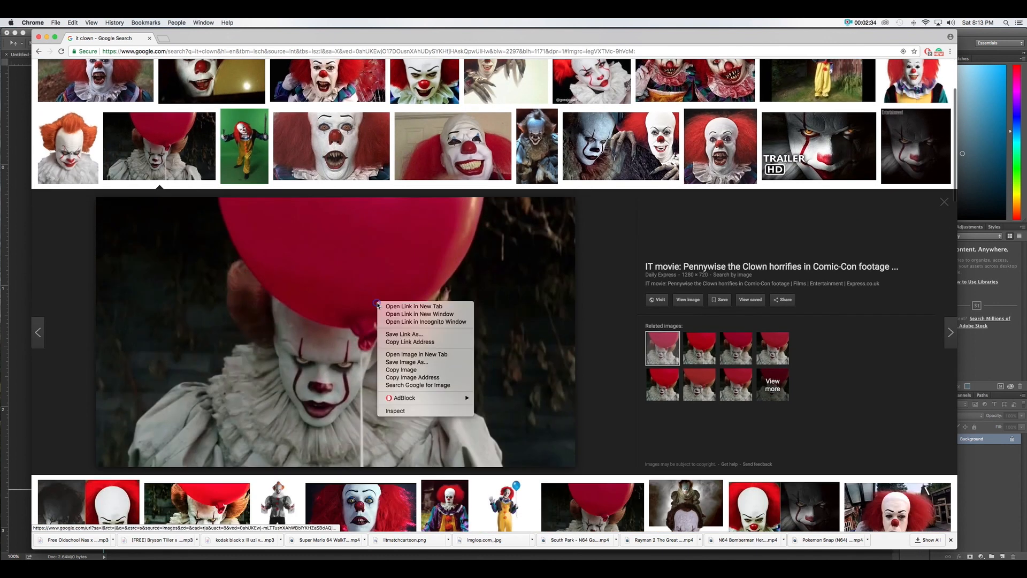
click(402, 370)
click(16, 249)
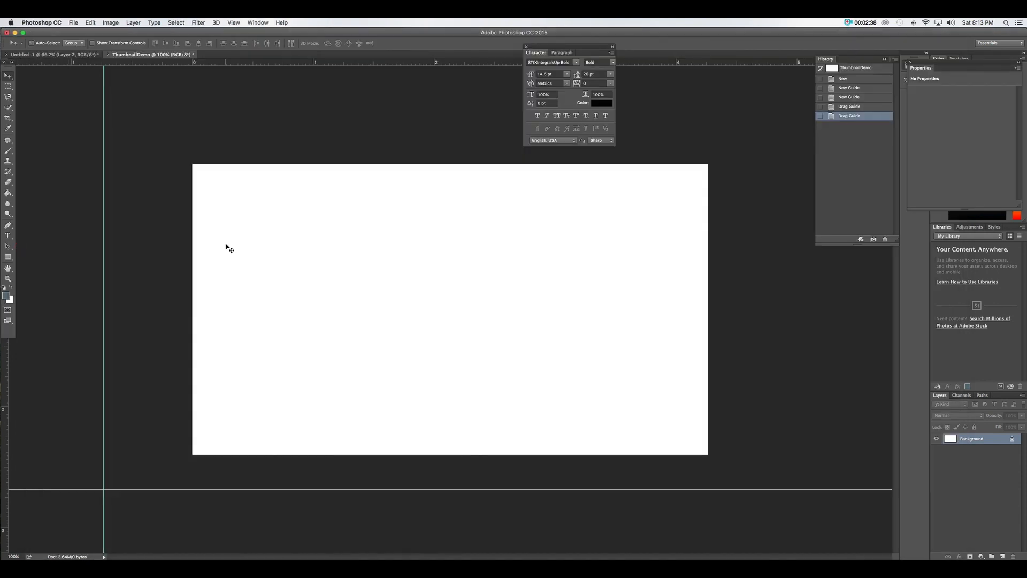
Paste the balloon image as Layer 1 and toggle its visibility to check it
key(super+v)
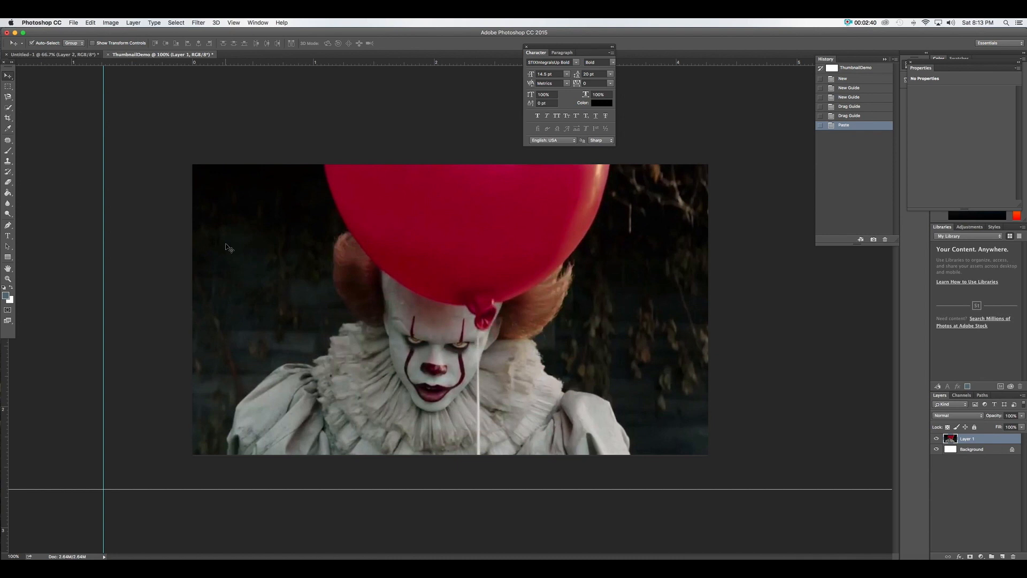
click(937, 439)
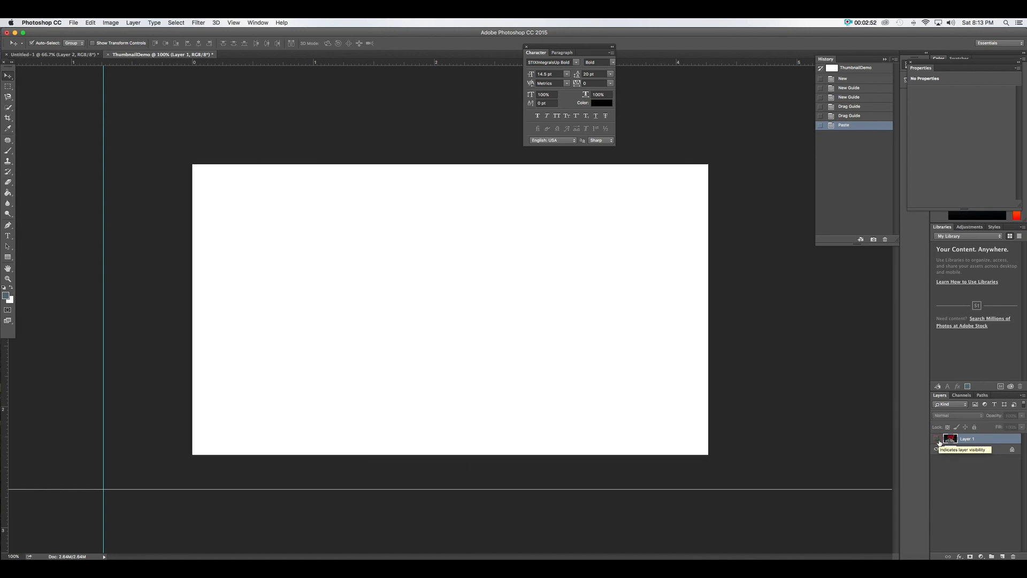
click(937, 438)
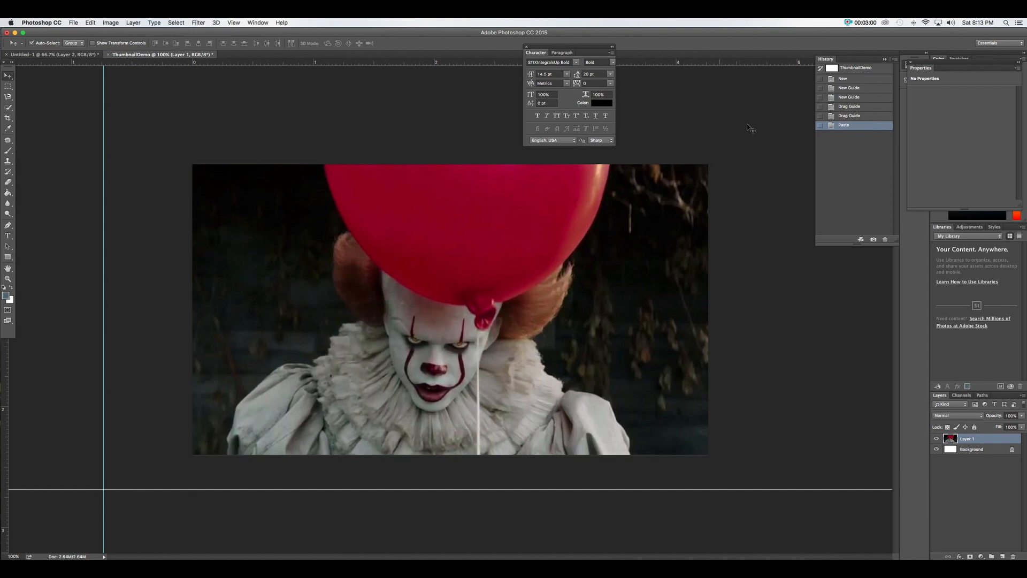
click(256, 23)
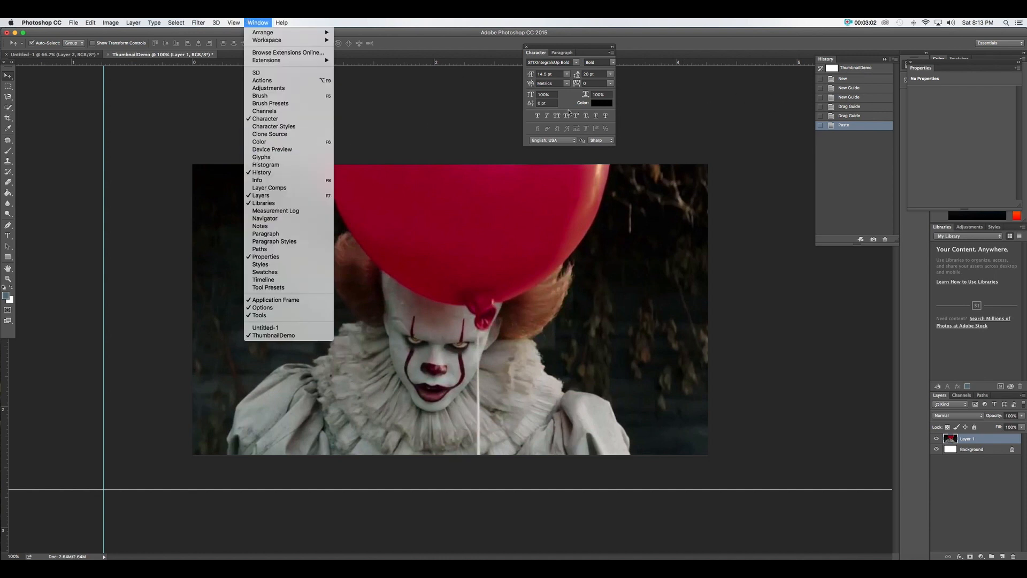
click(716, 95)
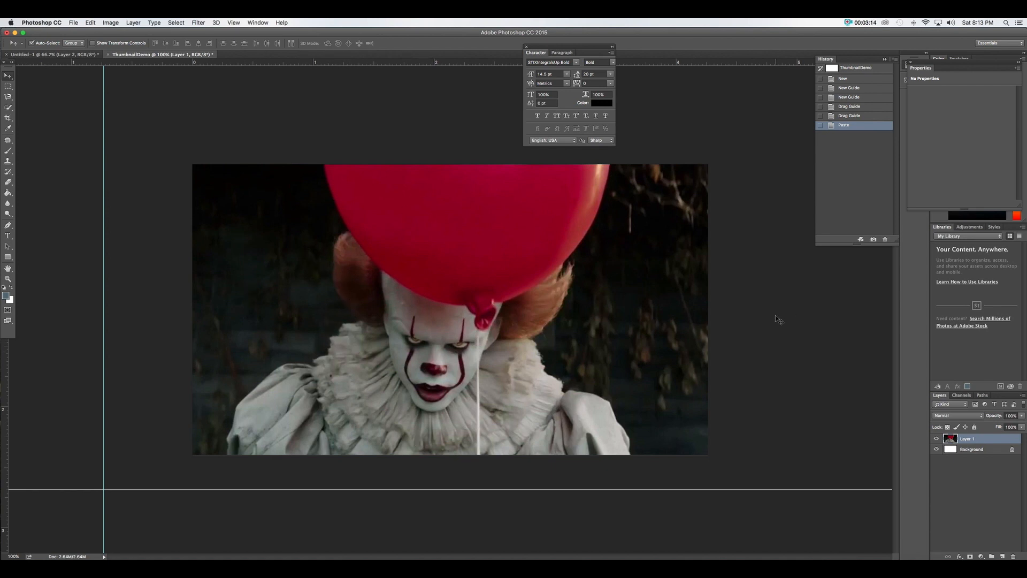
Paint a Quick Selection over the red balloon and the clown's face, ruff and shoulder
click(8, 107)
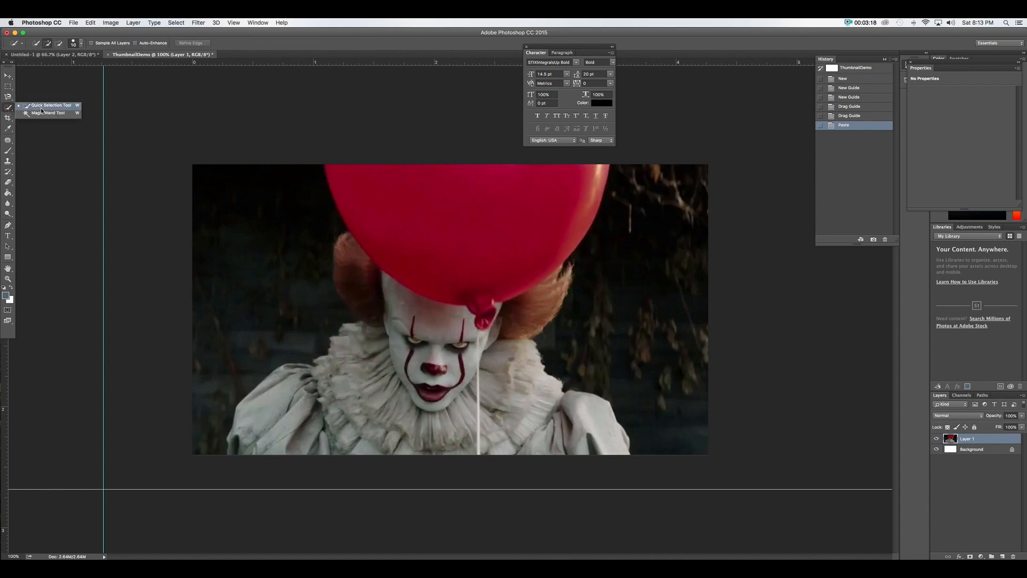
click(42, 107)
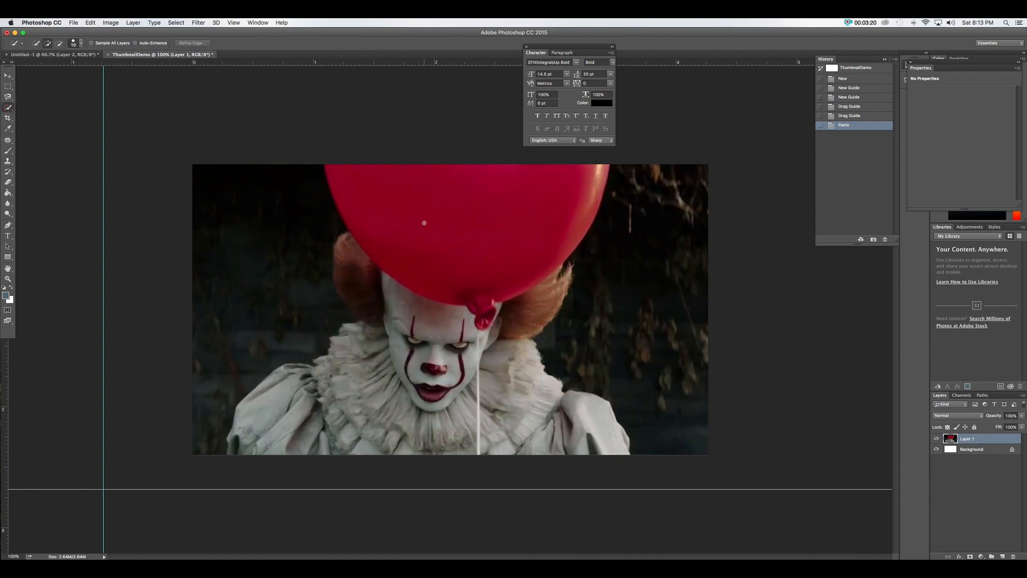
mouse_move(428, 202)
mouse_down()
mouse_move(482, 175)
mouse_move(521, 224)
mouse_move(467, 311)
mouse_move(348, 272)
mouse_move(355, 306)
mouse_move(516, 311)
mouse_move(541, 343)
mouse_move(535, 423)
mouse_move(588, 437)
mouse_up()
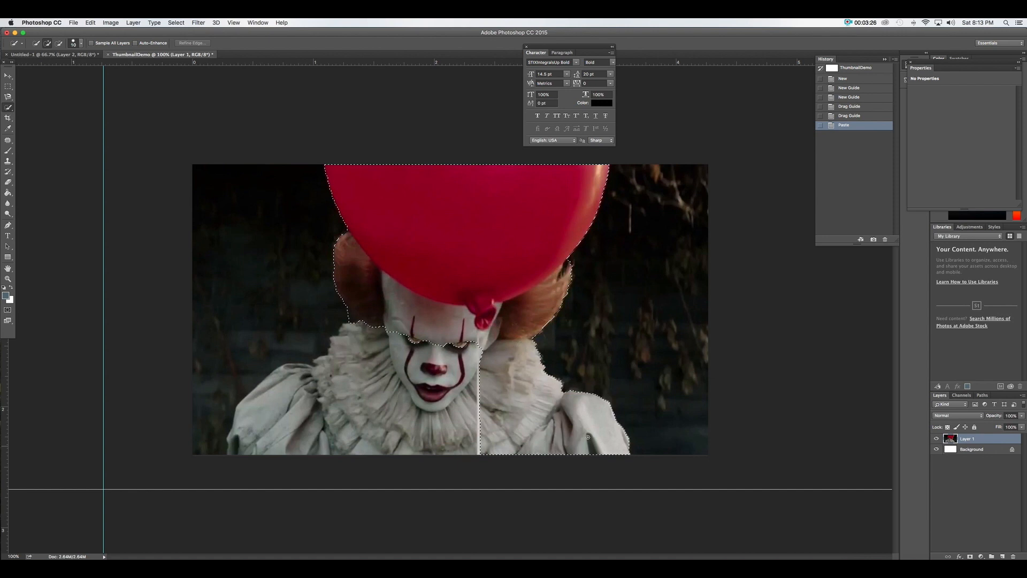
mouse_move(431, 424)
mouse_down()
mouse_move(411, 357)
mouse_move(386, 340)
mouse_move(338, 412)
mouse_move(294, 428)
mouse_move(283, 416)
mouse_move(289, 393)
mouse_up()
drag(454, 249, 441, 216)
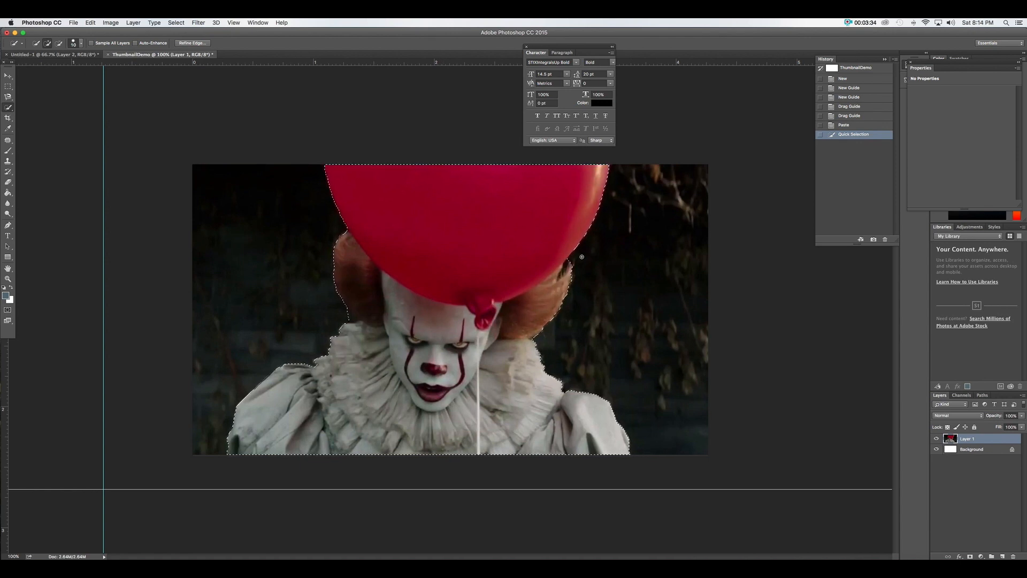
Subtract the stray background strips on the right from the selection using Alt
key(alt)
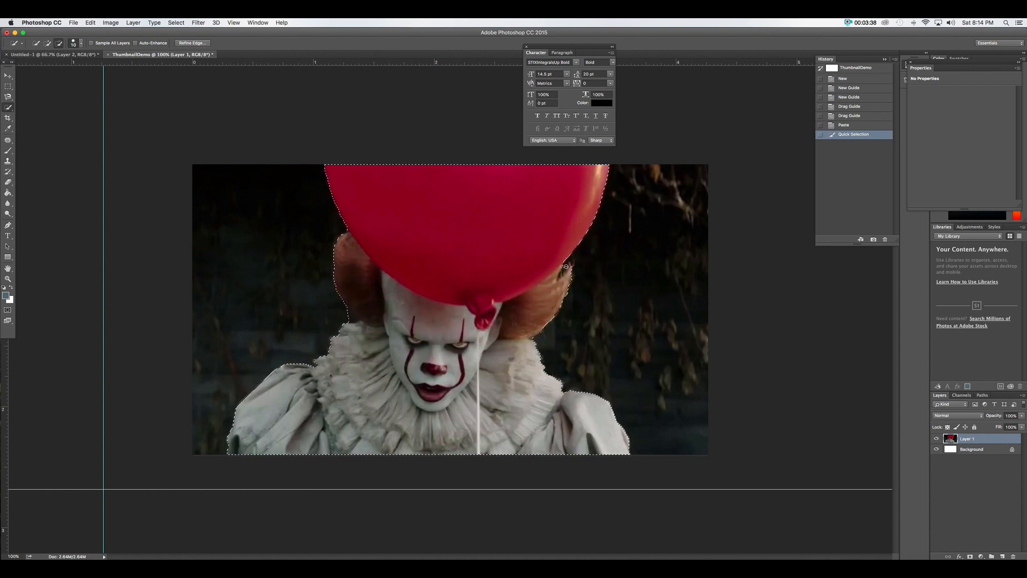
alt+click(562, 273)
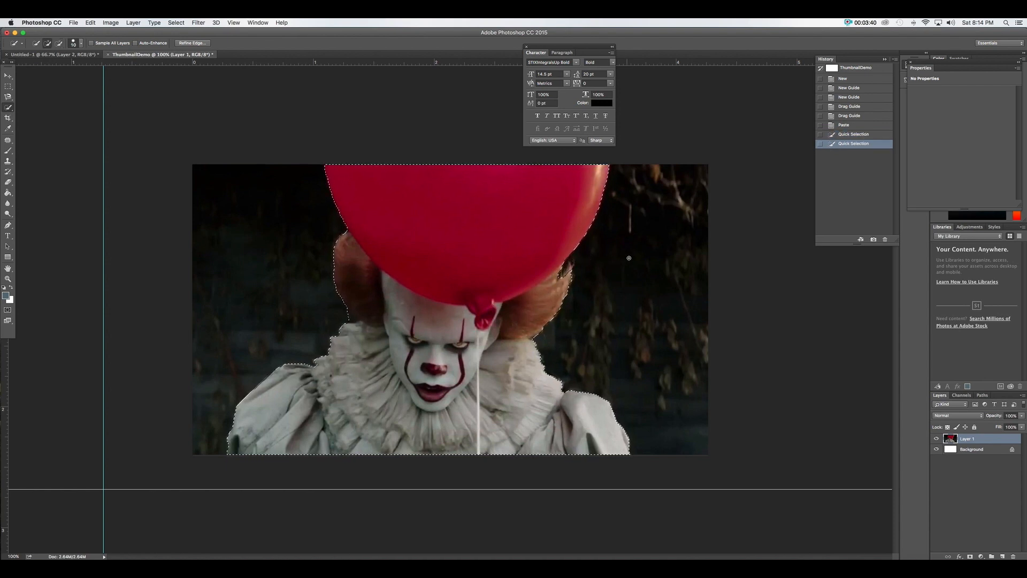
drag(655, 290, 690, 305)
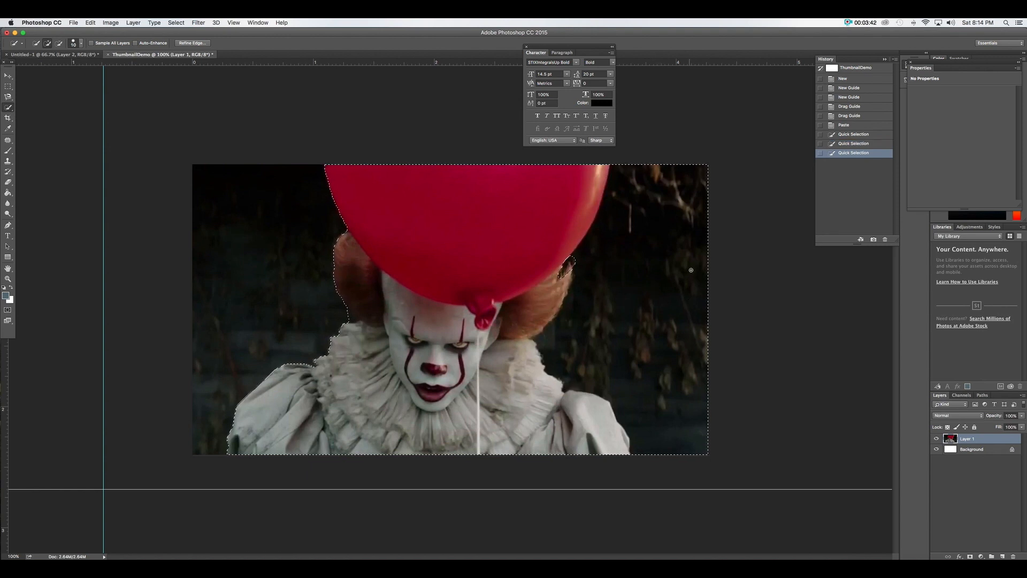
mouse_move(690, 174)
mouse_down()
mouse_move(675, 444)
mouse_move(663, 182)
mouse_move(650, 225)
mouse_move(679, 267)
mouse_move(672, 252)
mouse_move(663, 278)
mouse_move(659, 214)
mouse_move(636, 211)
mouse_up()
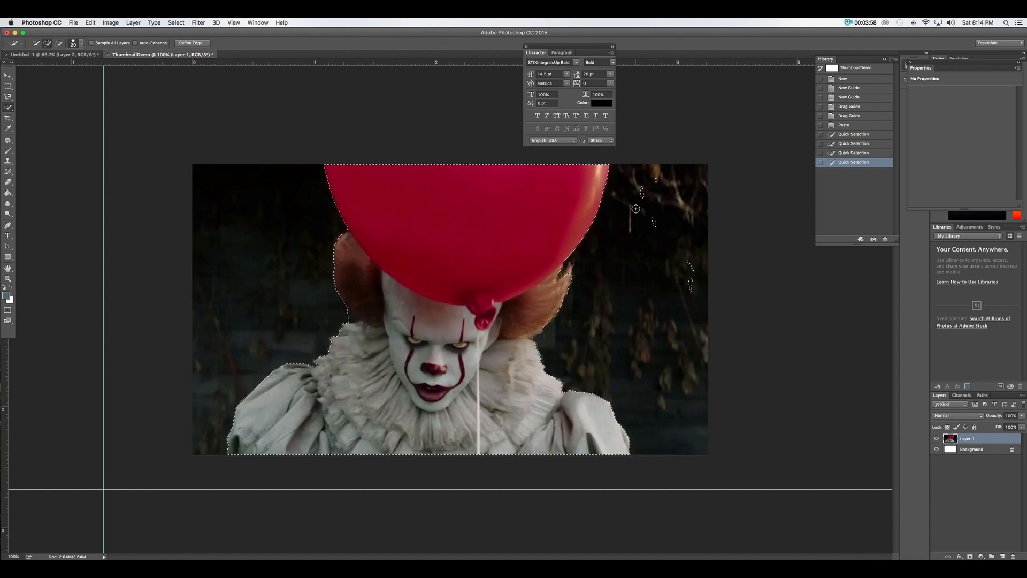
key(alt)
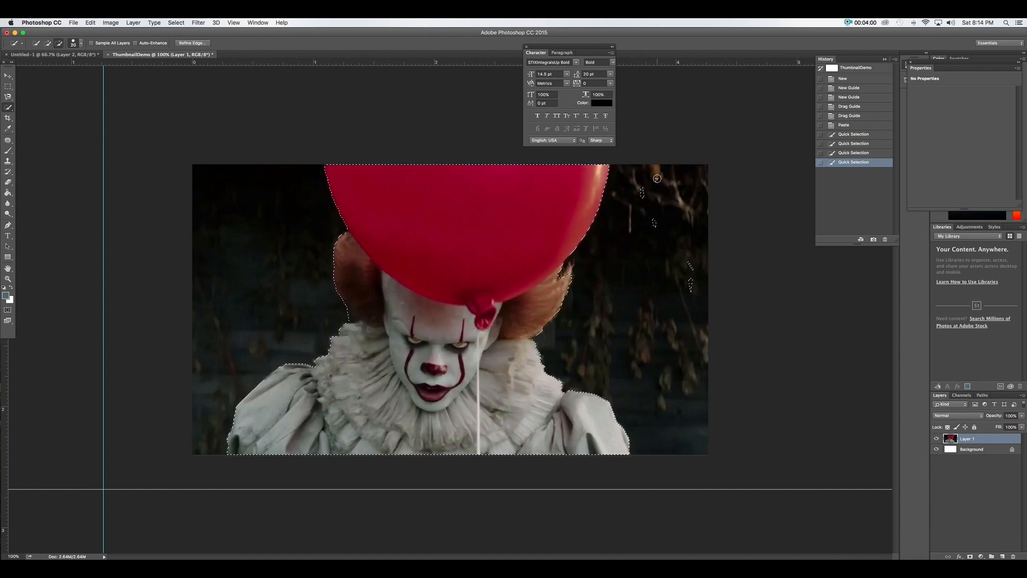
alt+click(688, 300)
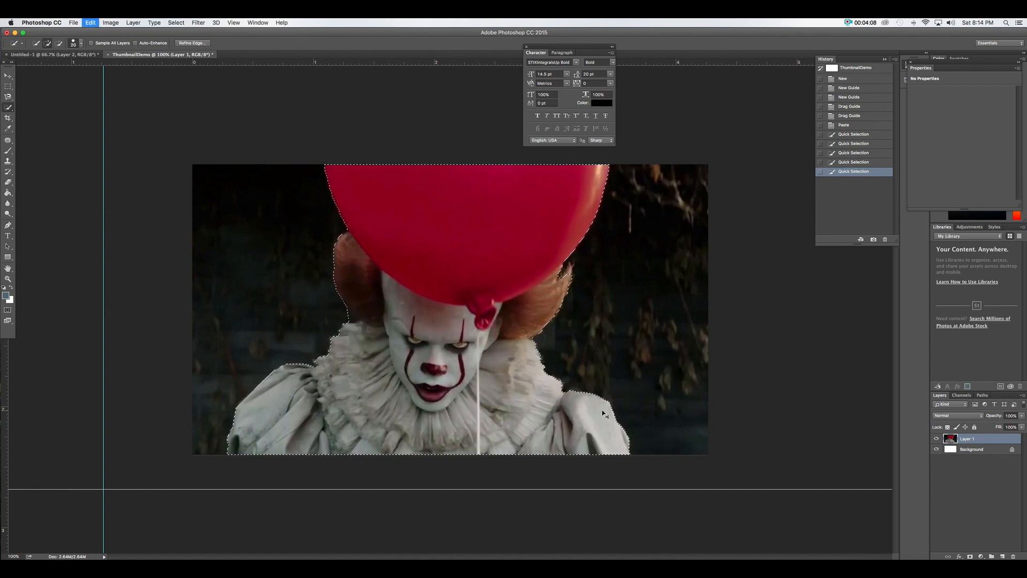
Copy the selected clown onto a new Layer 2 and check the cut-out
key(super+c)
key(super+v)
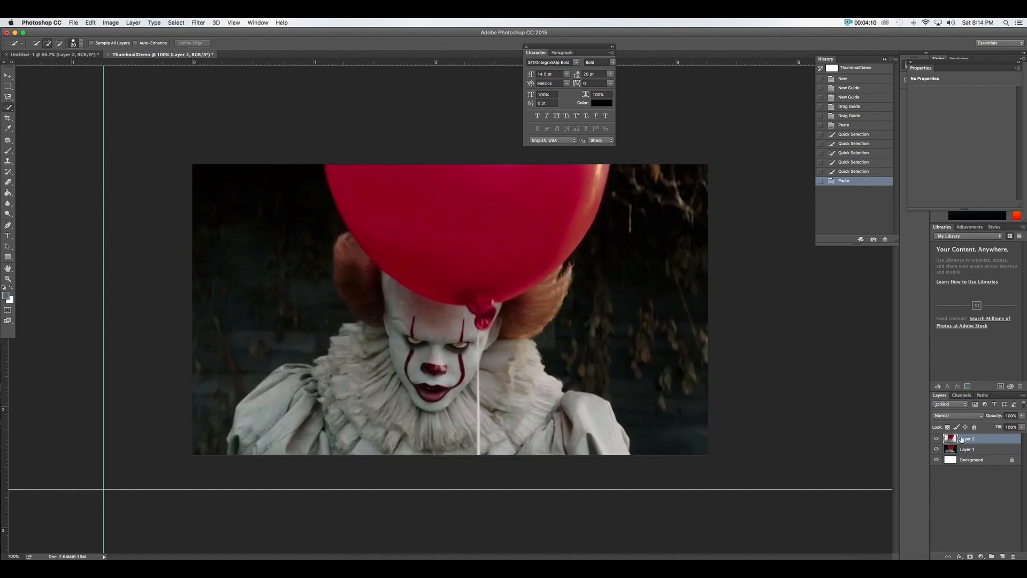
click(938, 450)
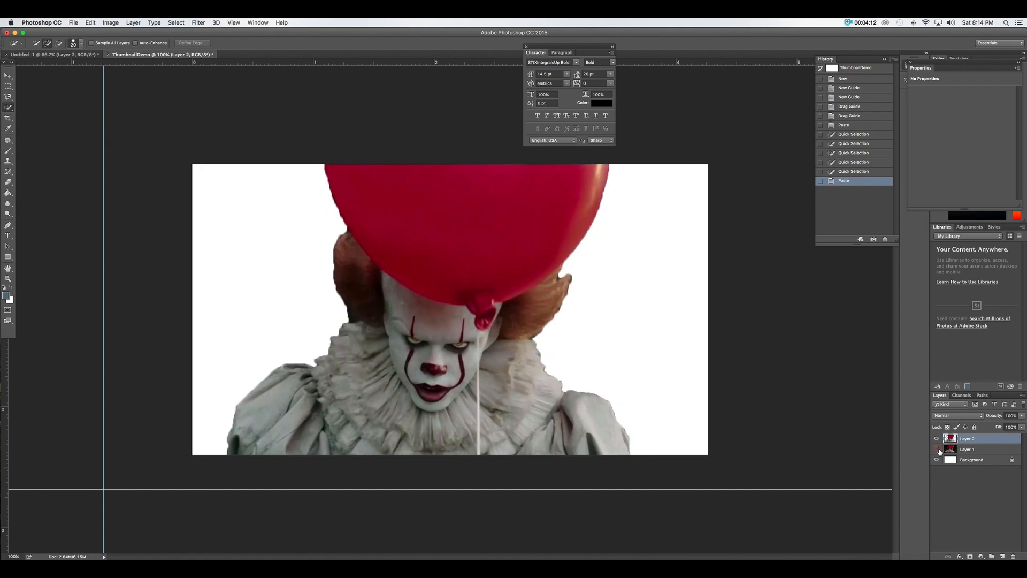
click(937, 450)
Delete the original photo layer, Layer 1
click(973, 454)
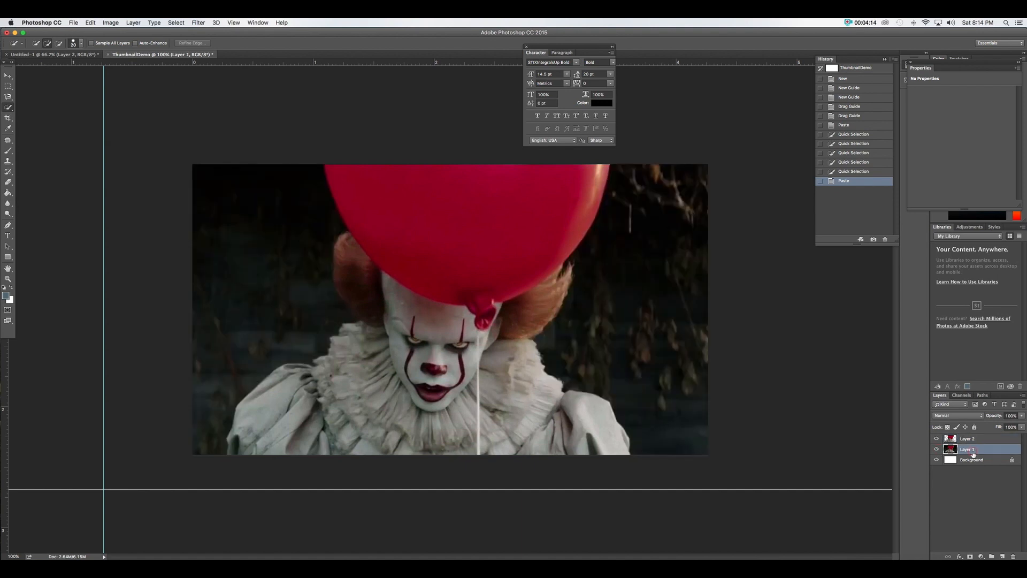
key(Delete)
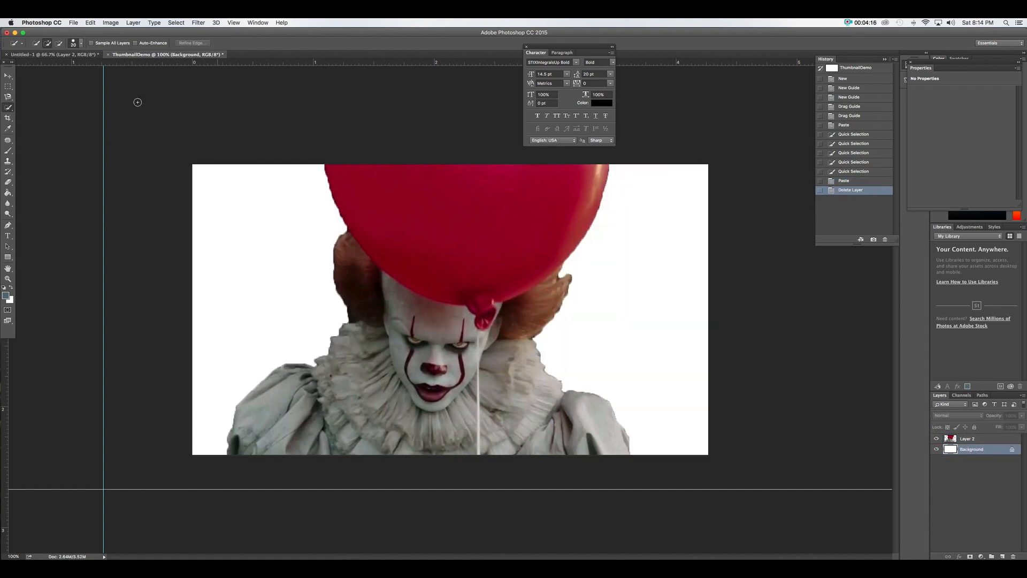
click(8, 77)
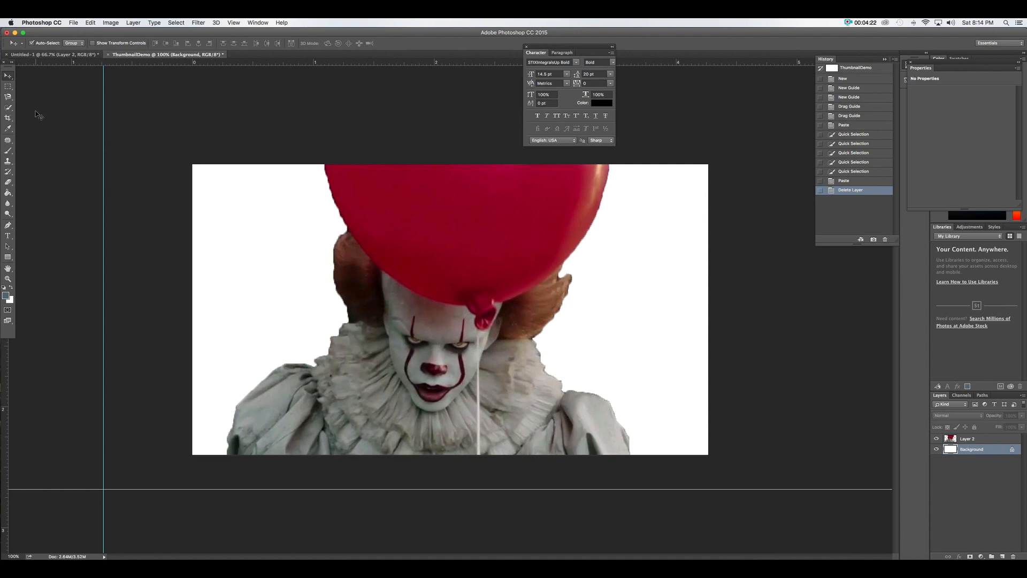
drag(8, 108, 27, 110)
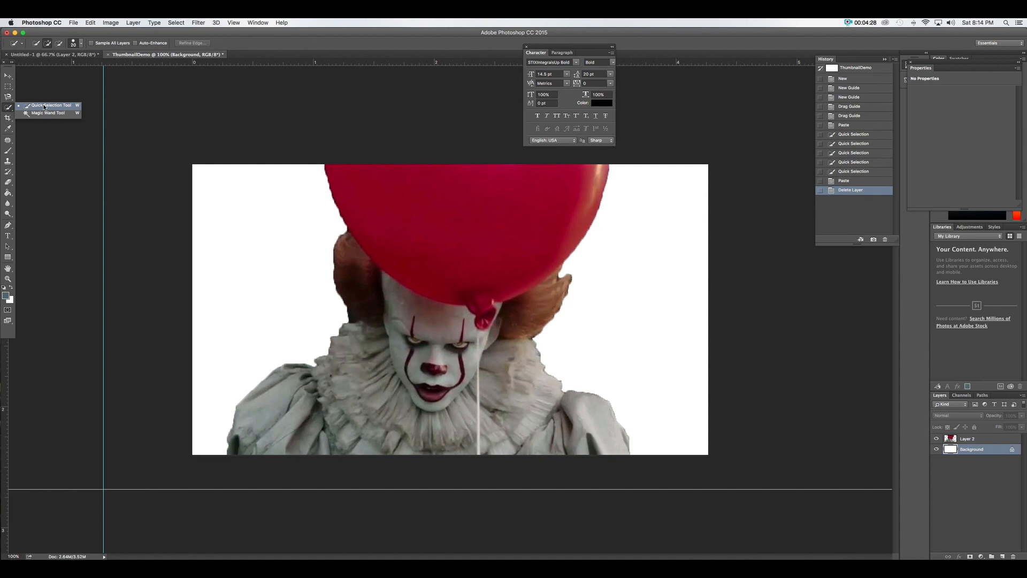
Pick the Magnetic Lasso Tool and undo deleting Layer 1
click(9, 110)
click(8, 225)
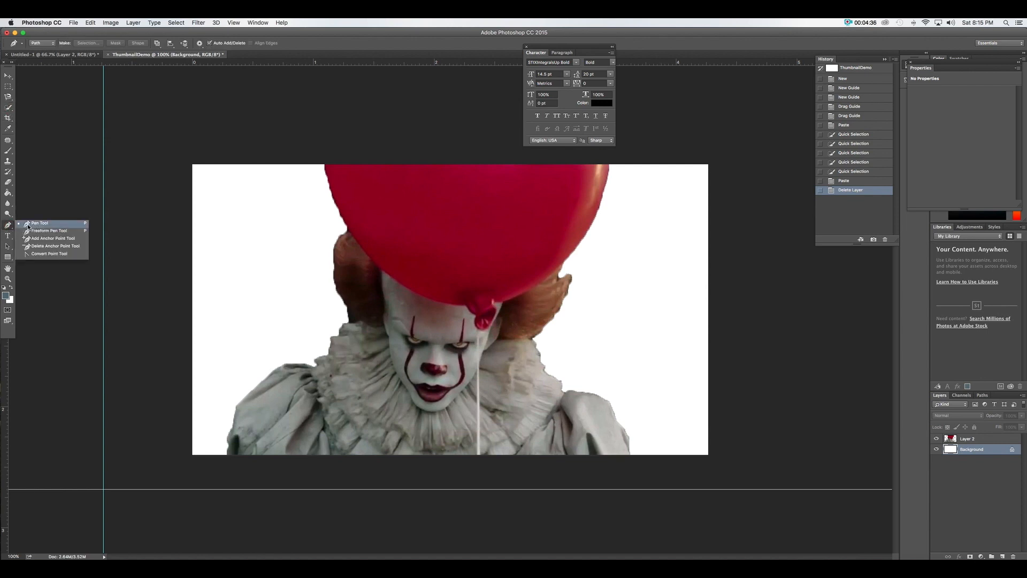
click(8, 108)
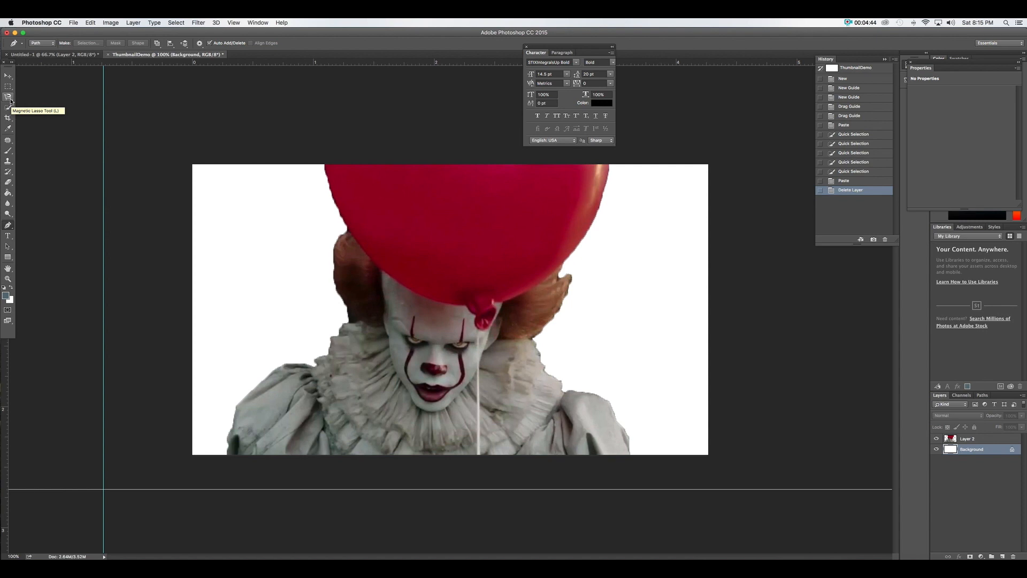
drag(11, 101, 47, 112)
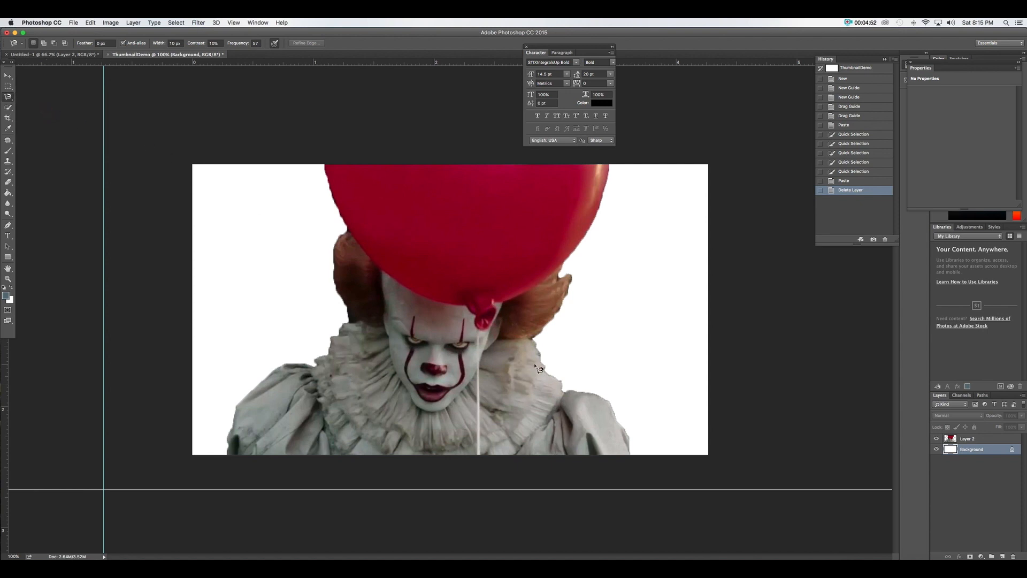
key(super+z)
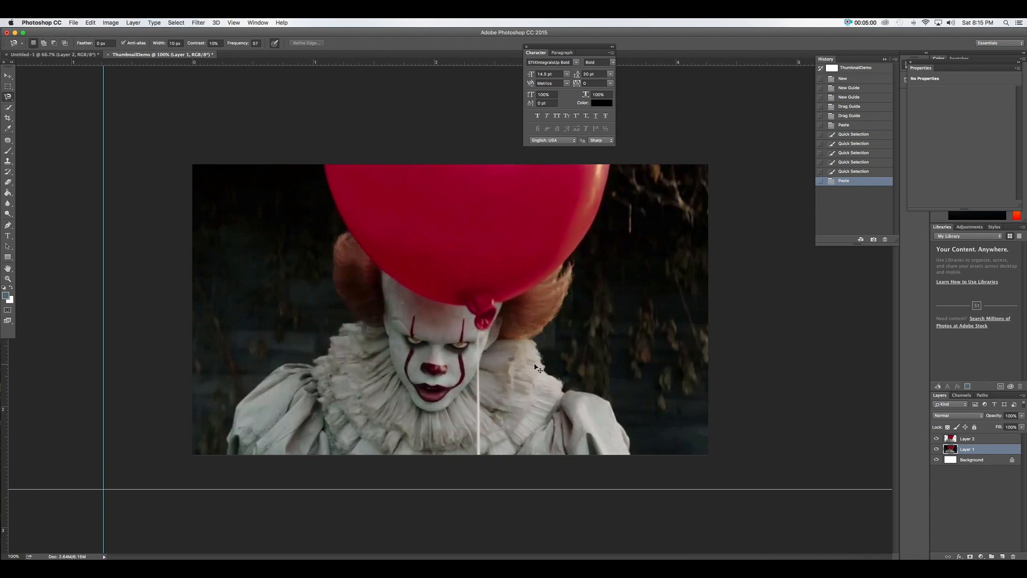
Step back twice in History to before the photo was pasted
key(alt+super+z)
key(alt+super+z)
key(alt+super+z)
key(alt+super+z)
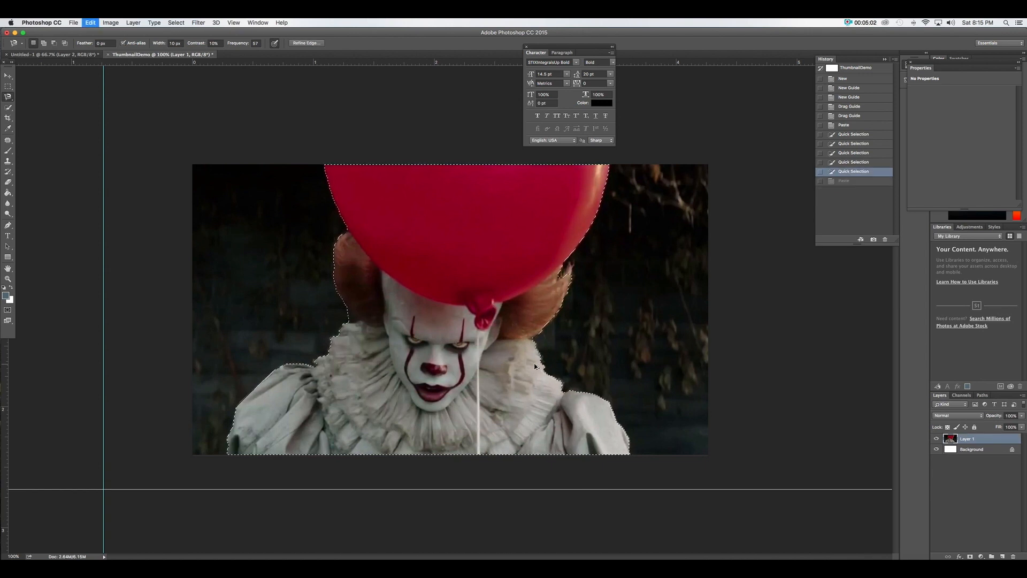
key(alt+super+z)
key(alt+super+z)
key(alt+super+z)
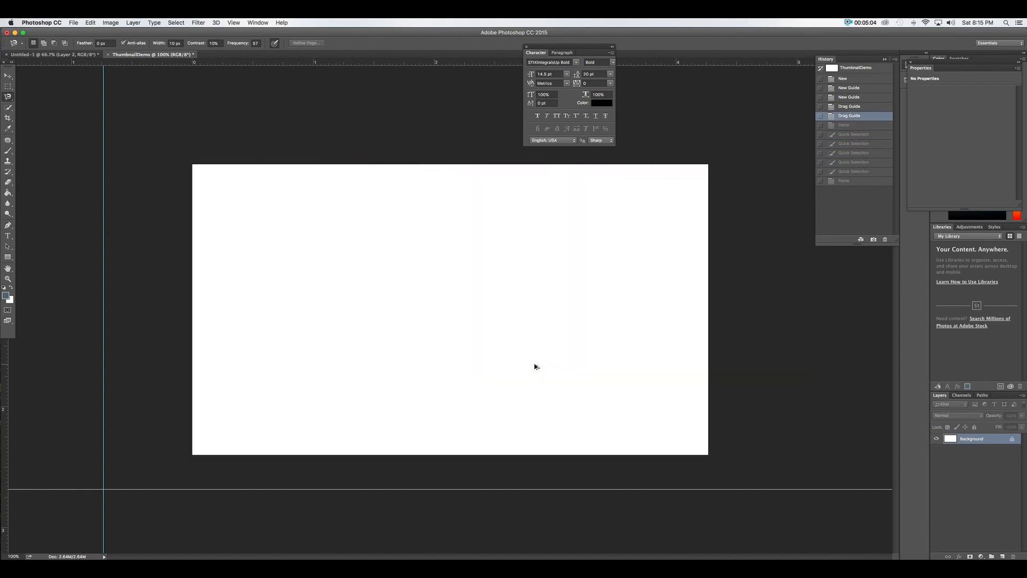
click(8, 76)
key(super+v)
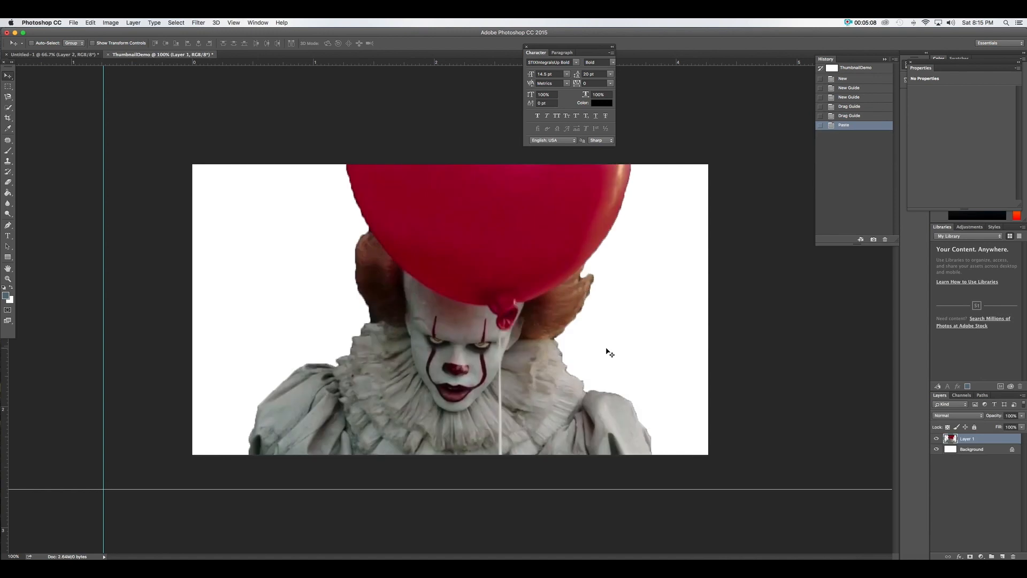
key(Delete)
Re-copy the clown image from Chrome and paste it into ThumbnailDemo as Layer 1
click(377, 567)
right_click(375, 383)
click(435, 451)
click(19, 348)
key(super+v)
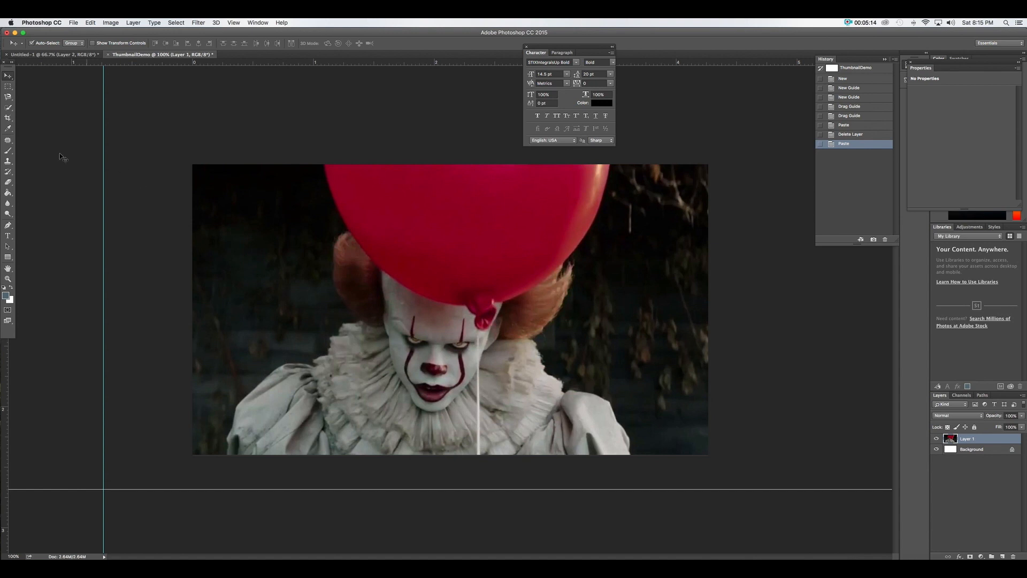
Trace Pennywise and the red balloon with the Magnetic Lasso, starting at the balloon's top
click(8, 97)
click(324, 165)
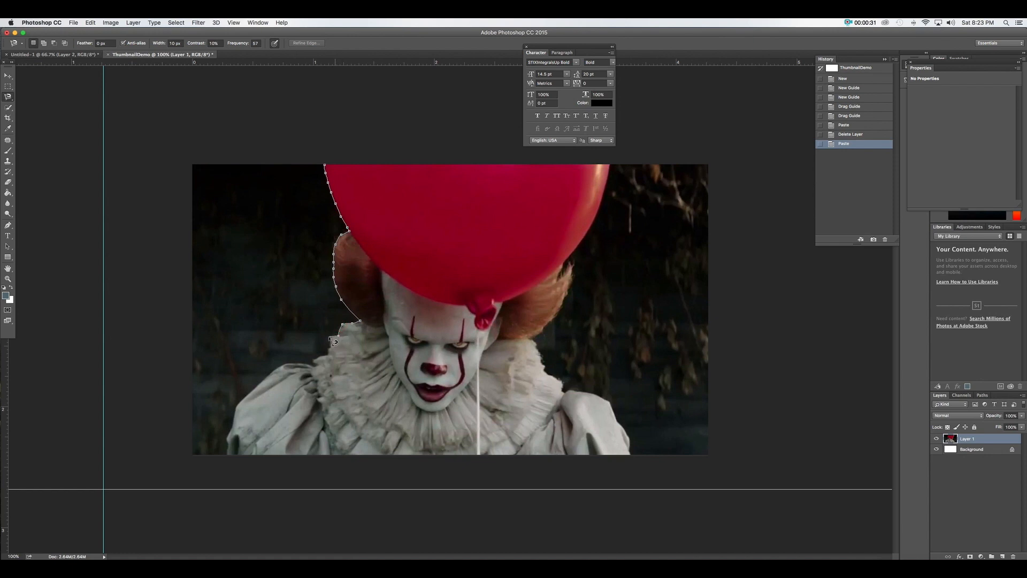
click(328, 338)
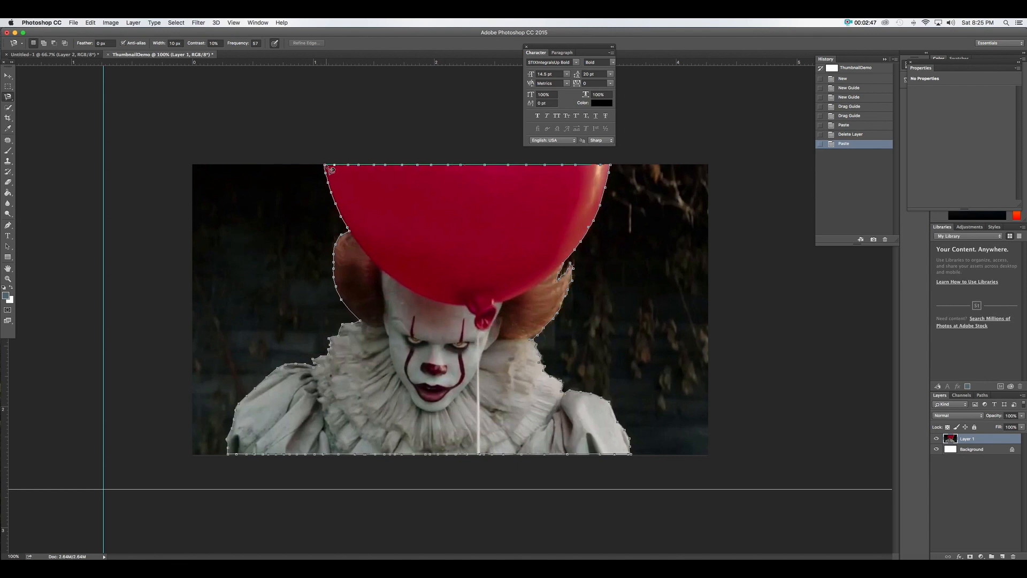
click(328, 169)
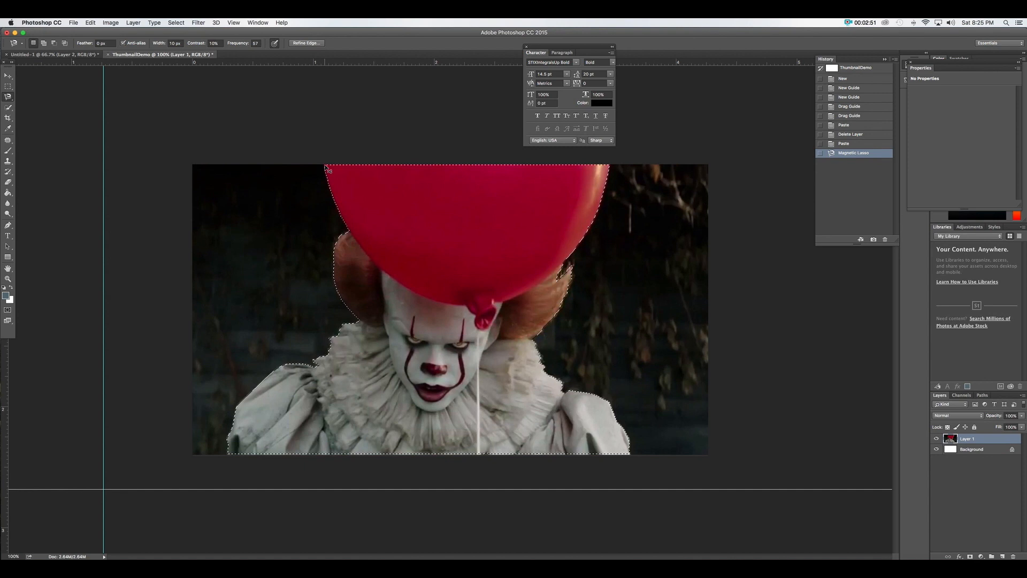
Copy the traced Pennywise and balloon onto a new Layer 2 and hide Layer 1
key(super+c)
key(super+v)
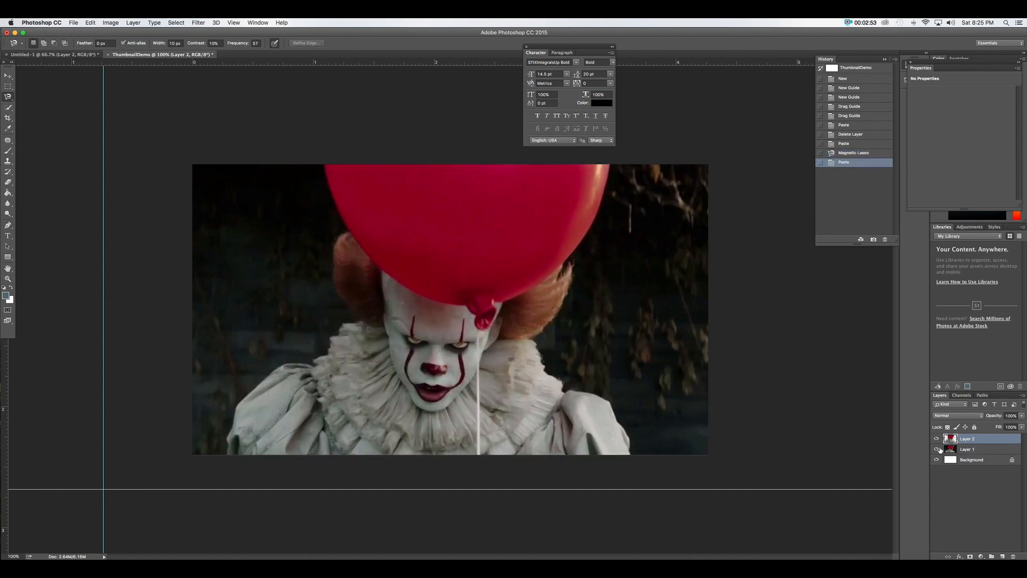
click(937, 449)
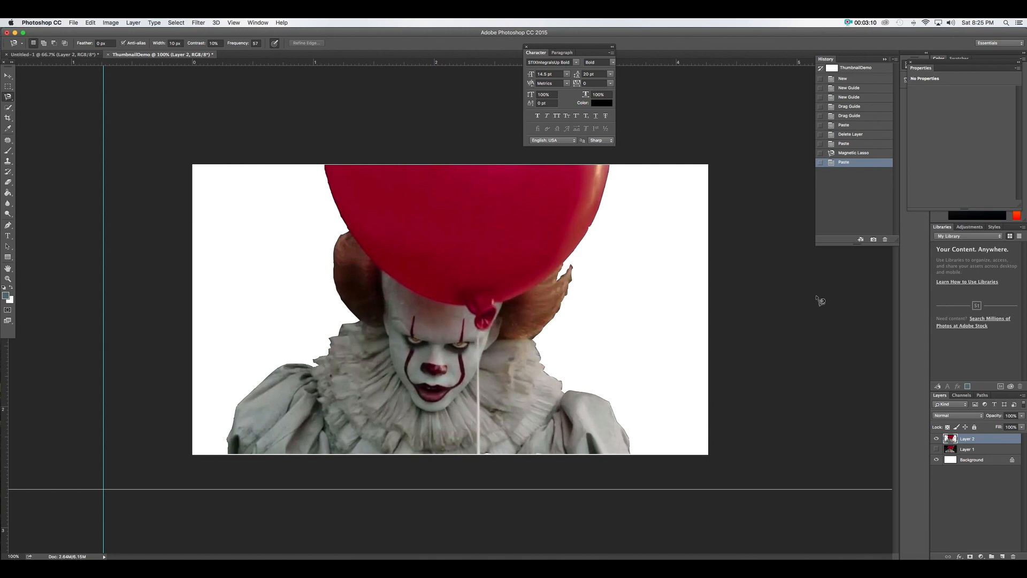
Erase the leftover fringe beside the clown's right orange hair on Layer 2 with the Eraser
click(8, 182)
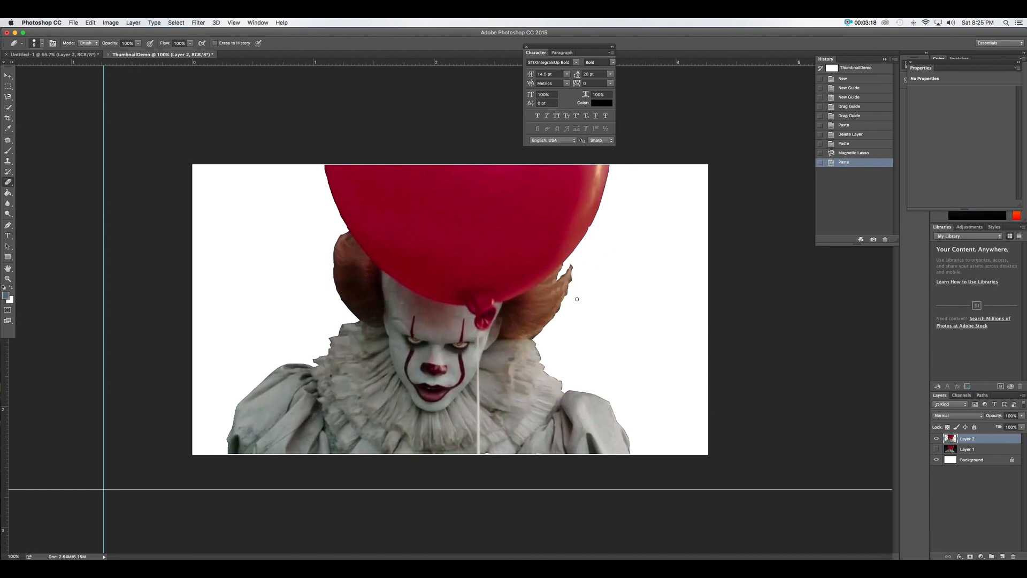
key(super+equal)
key(super+equal)
key(super+equal)
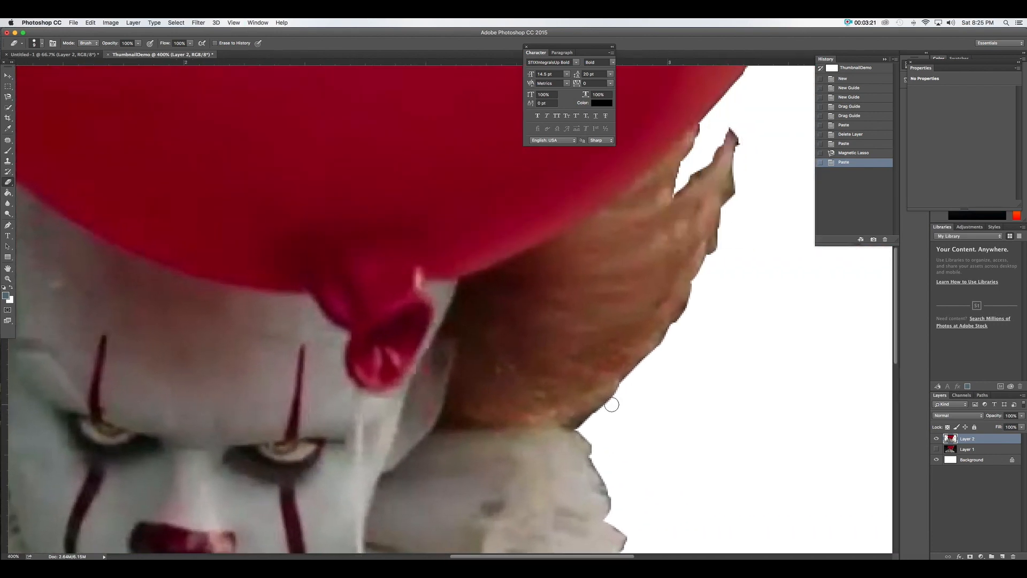
drag(612, 405, 674, 344)
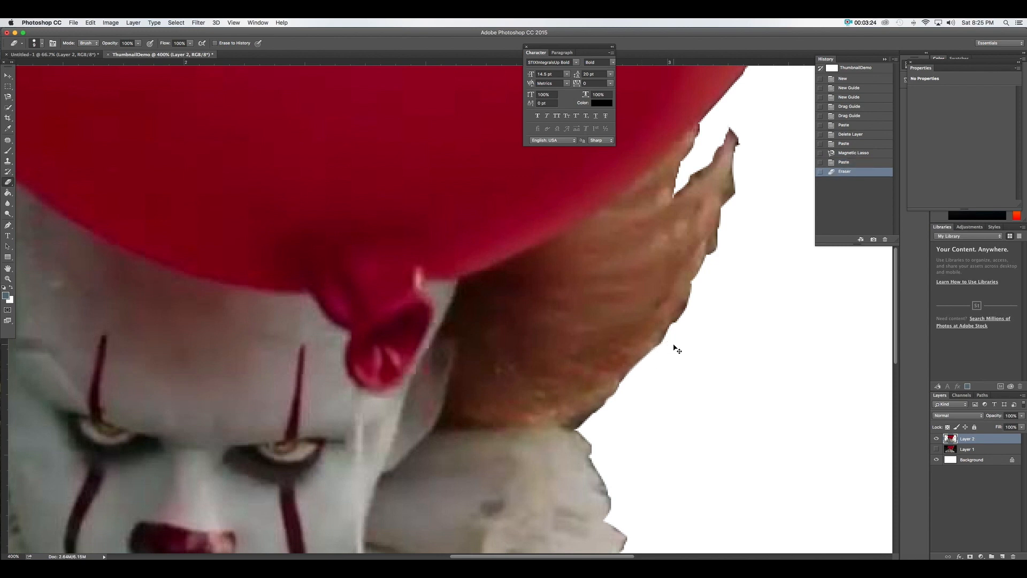
key(super+minus)
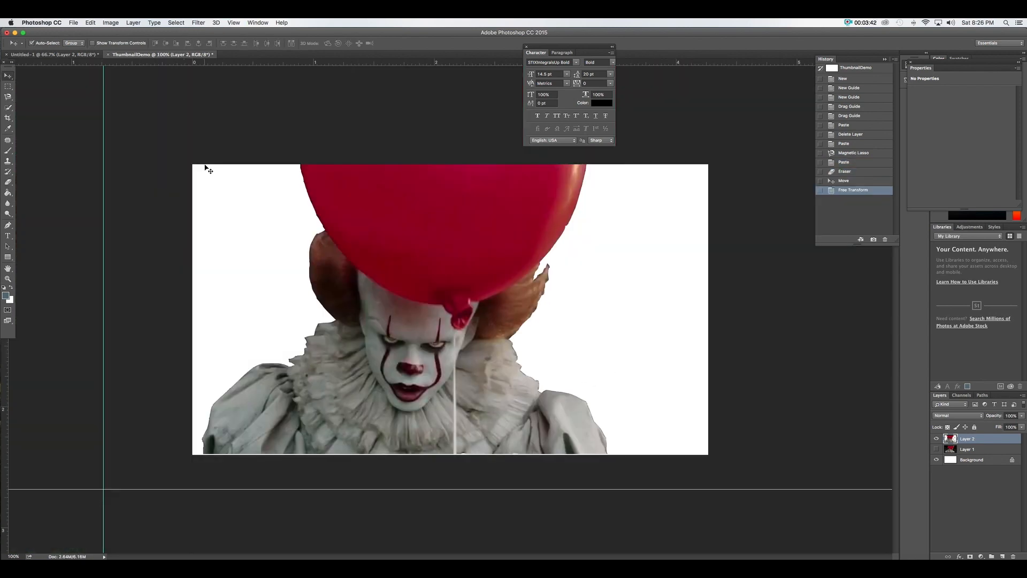
Rescale the Pennywise cut-out with Free Transform and move it toward the canvas's left edge
key(super+t)
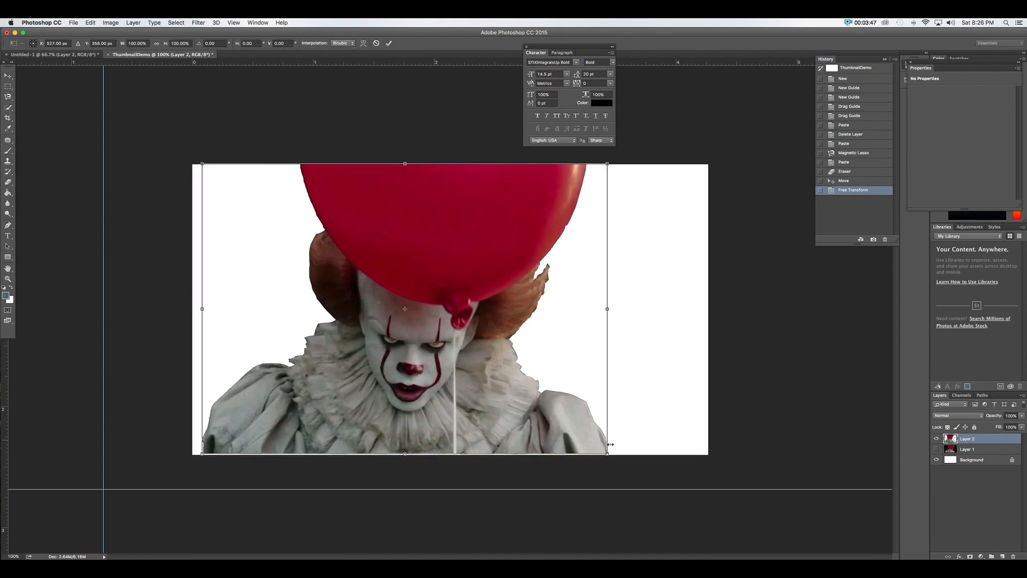
drag(607, 456, 272, 368)
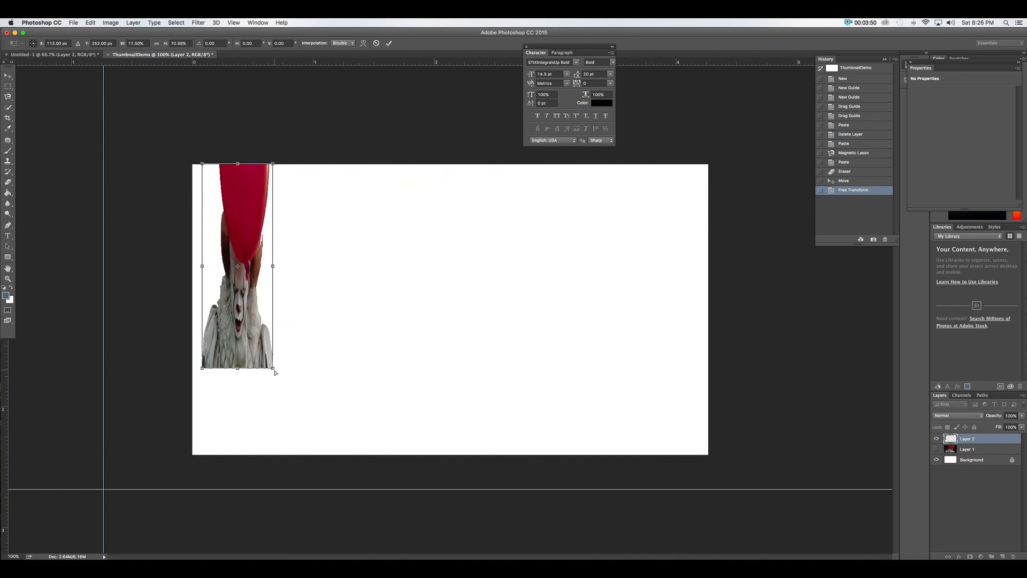
key(super+z)
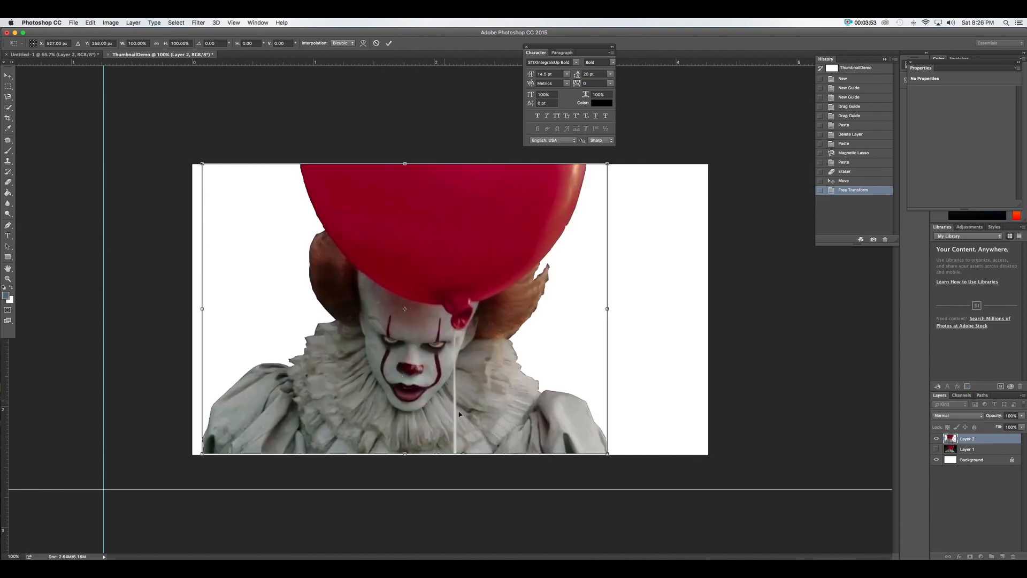
mouse_move(609, 456)
mouse_down()
mouse_move(298, 272)
mouse_move(730, 472)
mouse_move(504, 356)
mouse_move(647, 447)
mouse_move(498, 368)
mouse_move(621, 449)
mouse_up()
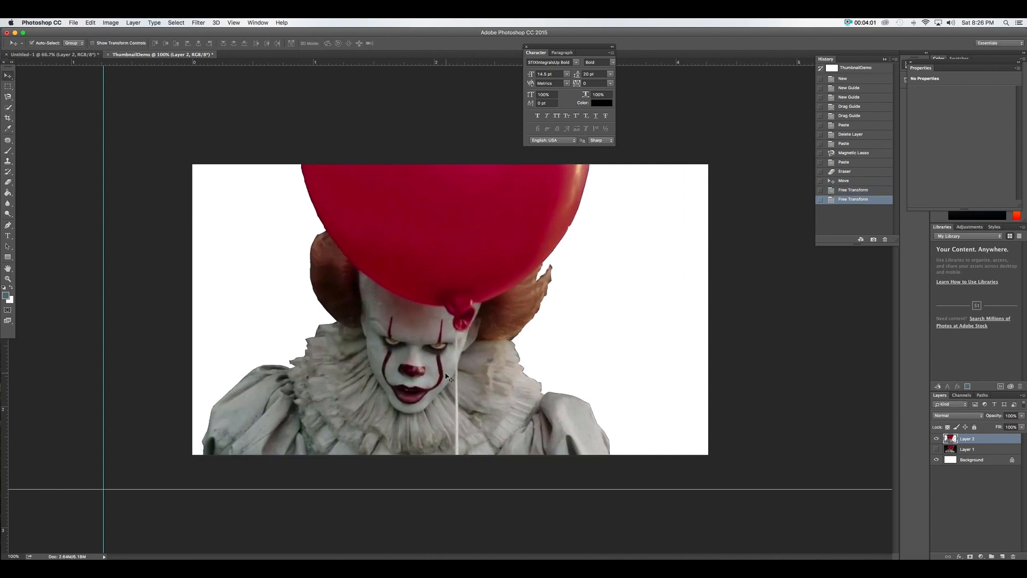
drag(442, 379, 369, 377)
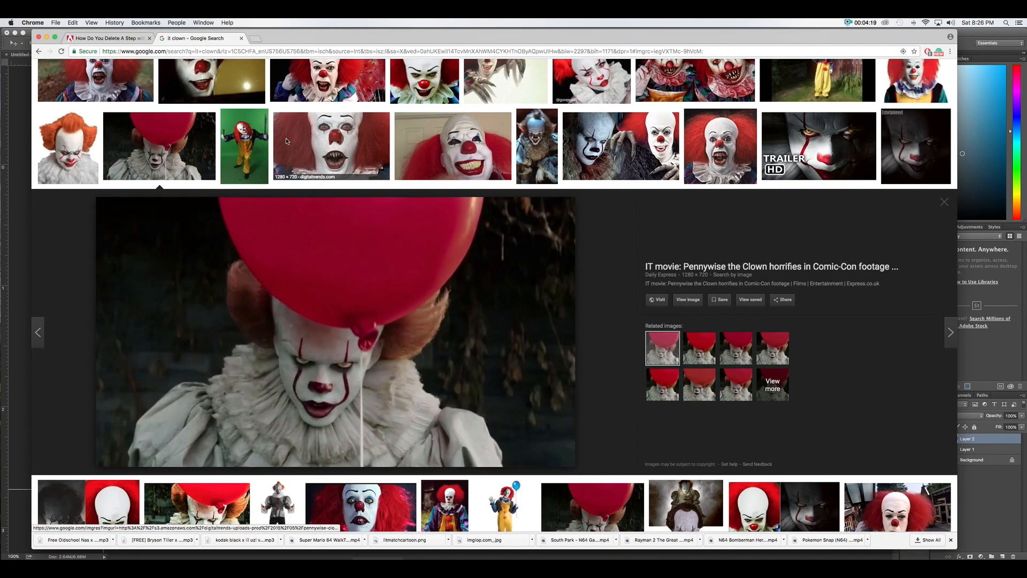
scroll(183, 71, up, 3)
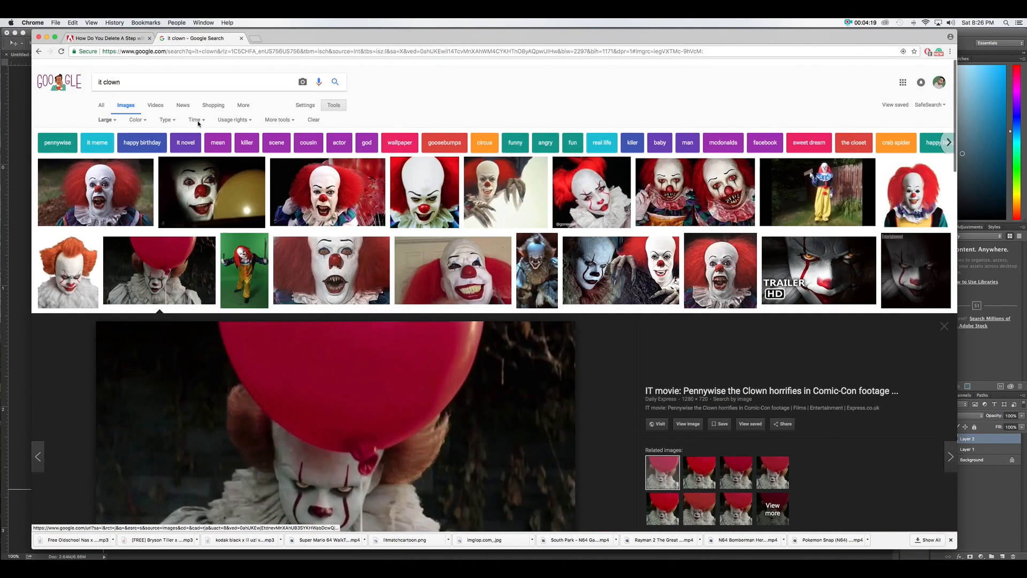
Search Google Images for 'grunge background grey'
key(super+a)
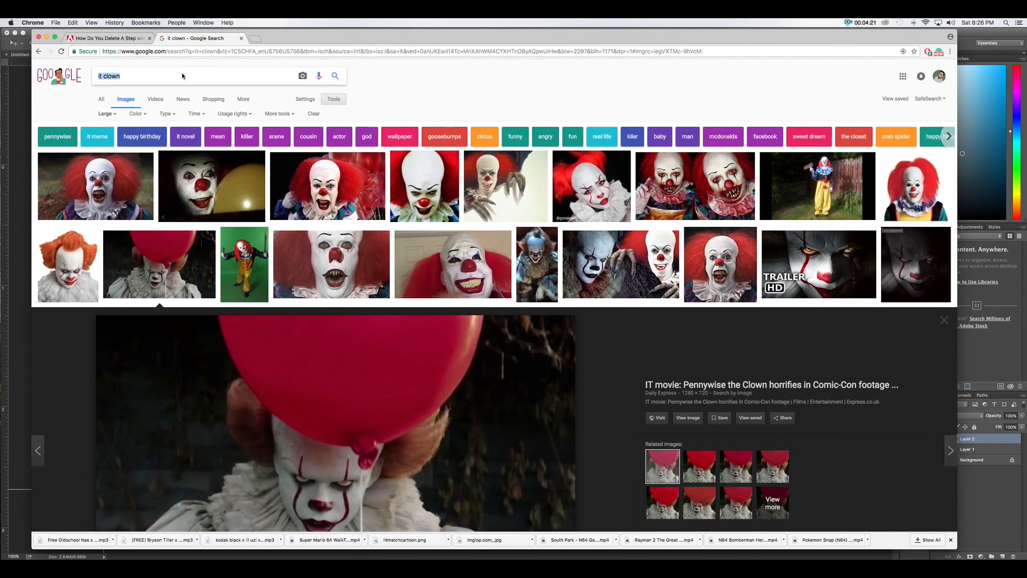
text(grunge background g)
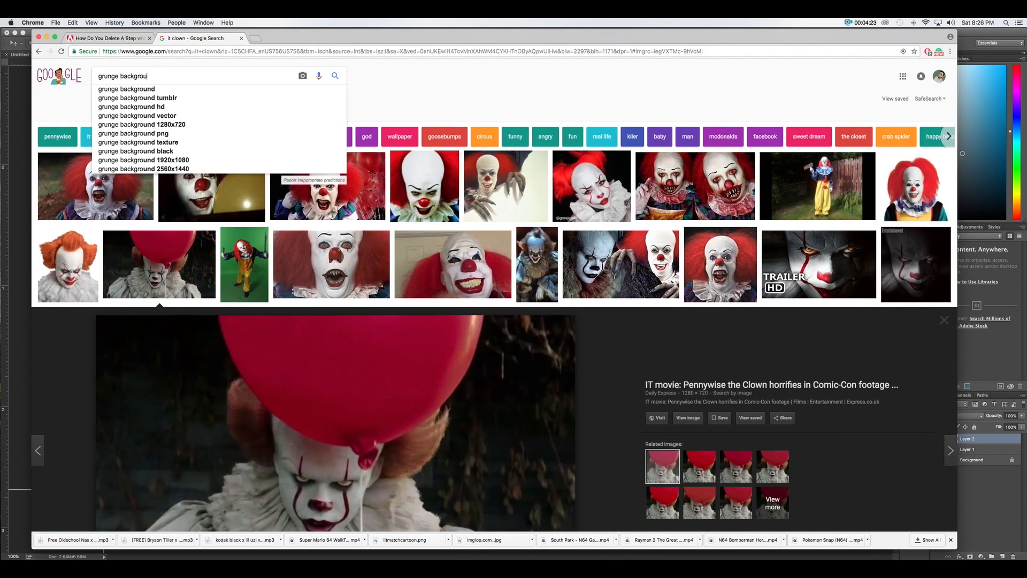
text(rey)
key(Return)
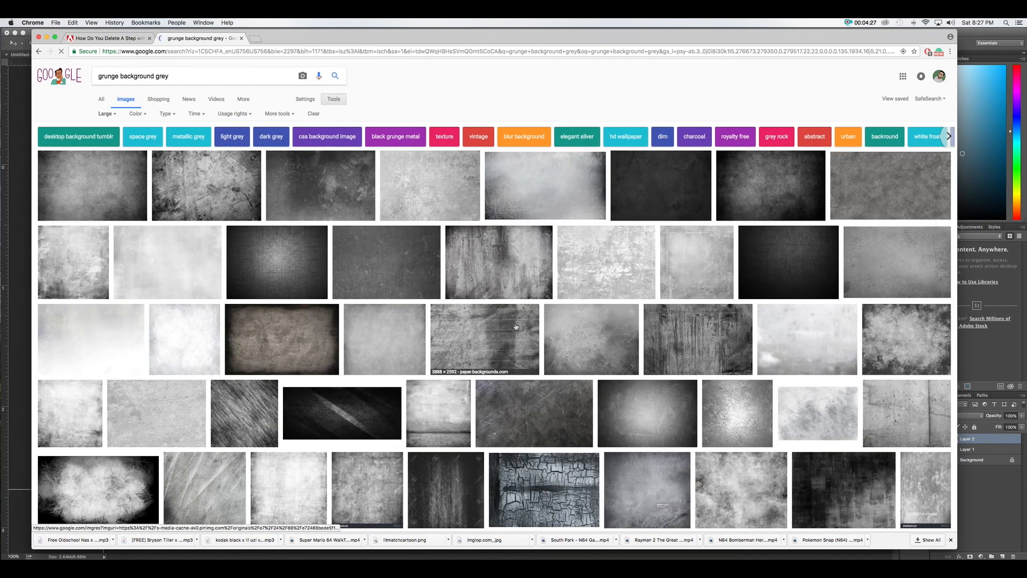
Copy the Grey Grunge Background image and paste it into Photoshop as Layer 3
click(737, 160)
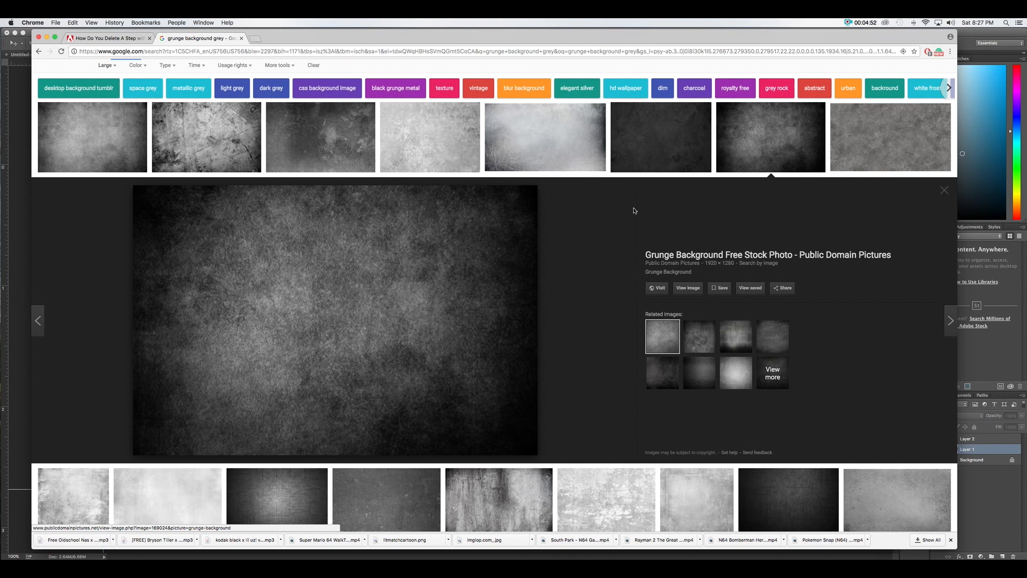
scroll(634, 211, down, 3)
click(652, 75)
right_click(299, 265)
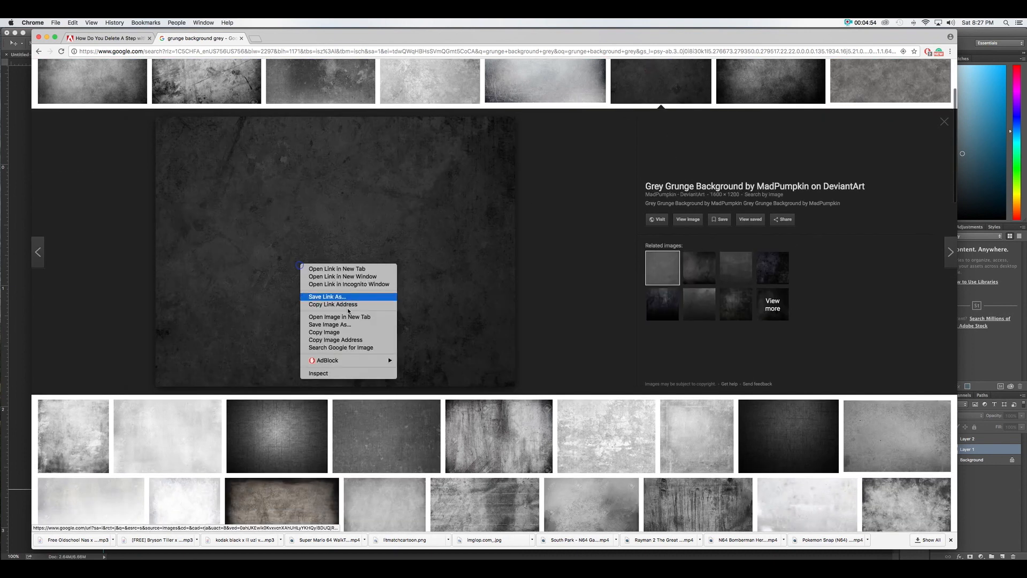
click(353, 334)
click(3, 263)
key(super+v)
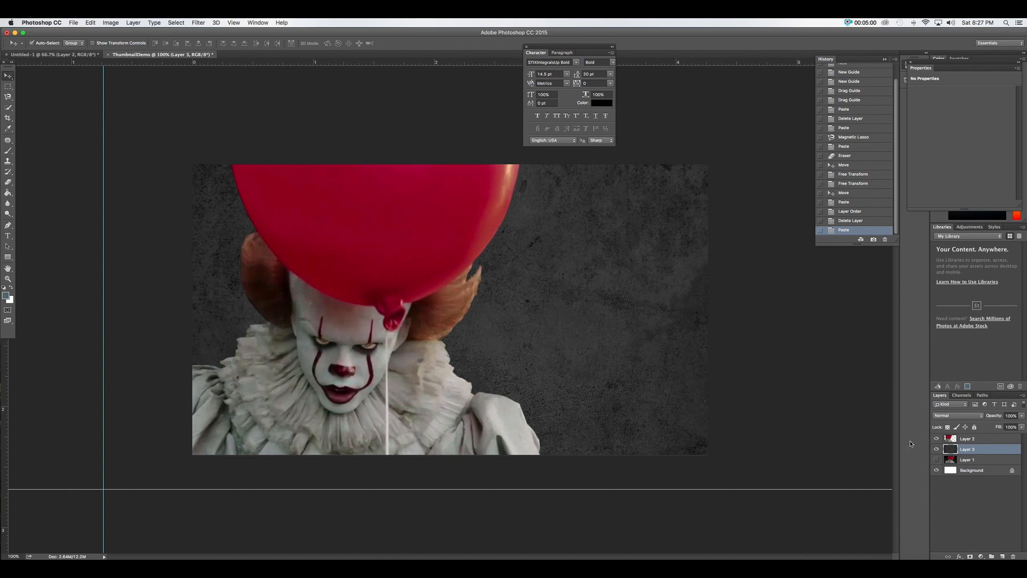
click(398, 279)
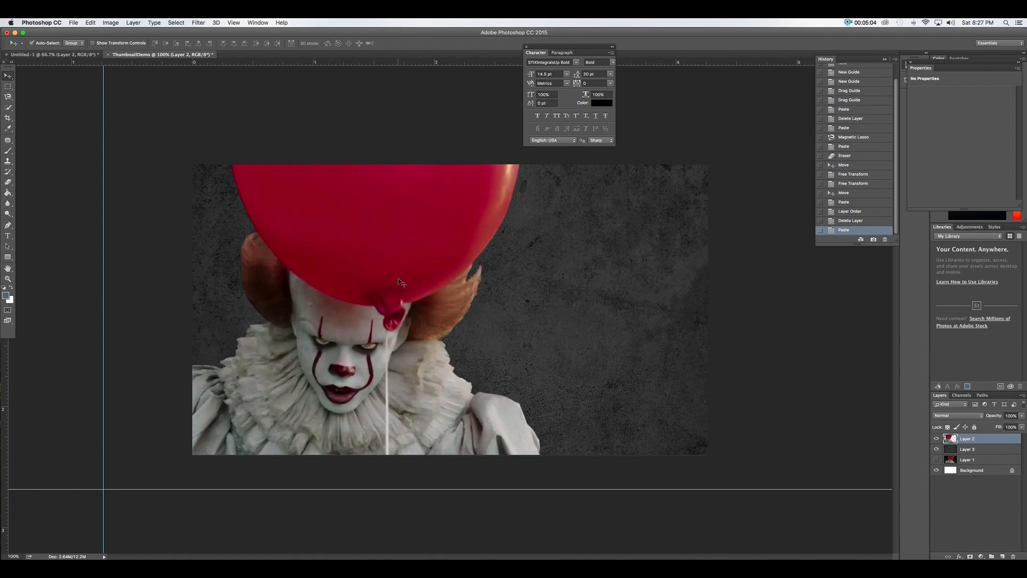
key(super+l)
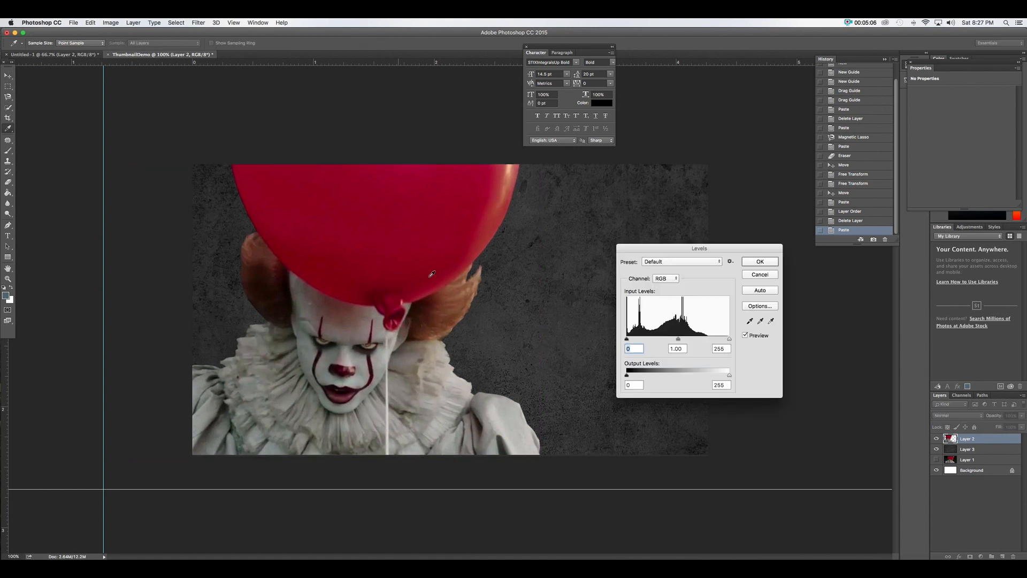
mouse_move(680, 341)
mouse_down()
mouse_move(663, 341)
mouse_move(687, 341)
mouse_up()
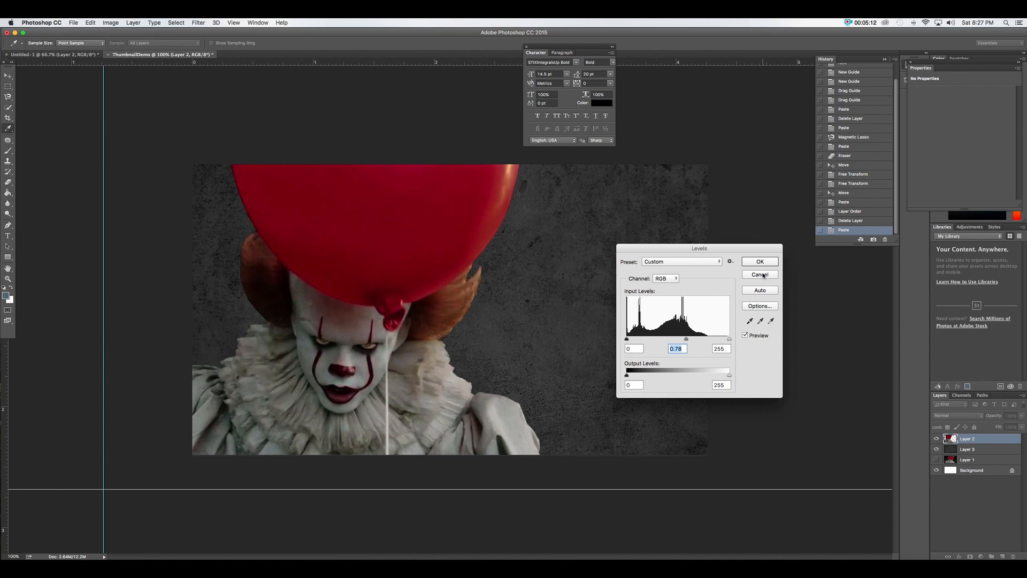
click(763, 275)
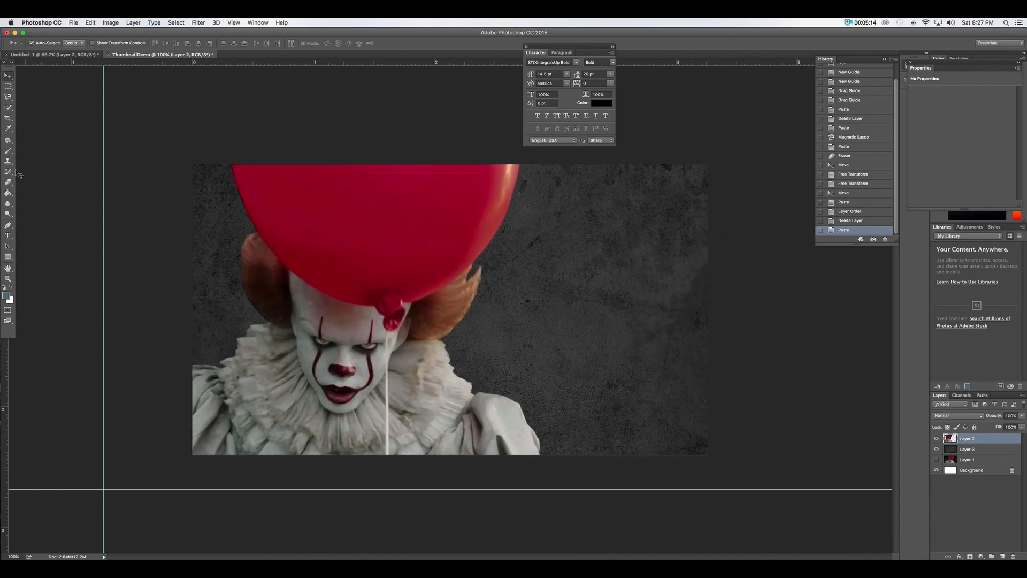
click(7, 236)
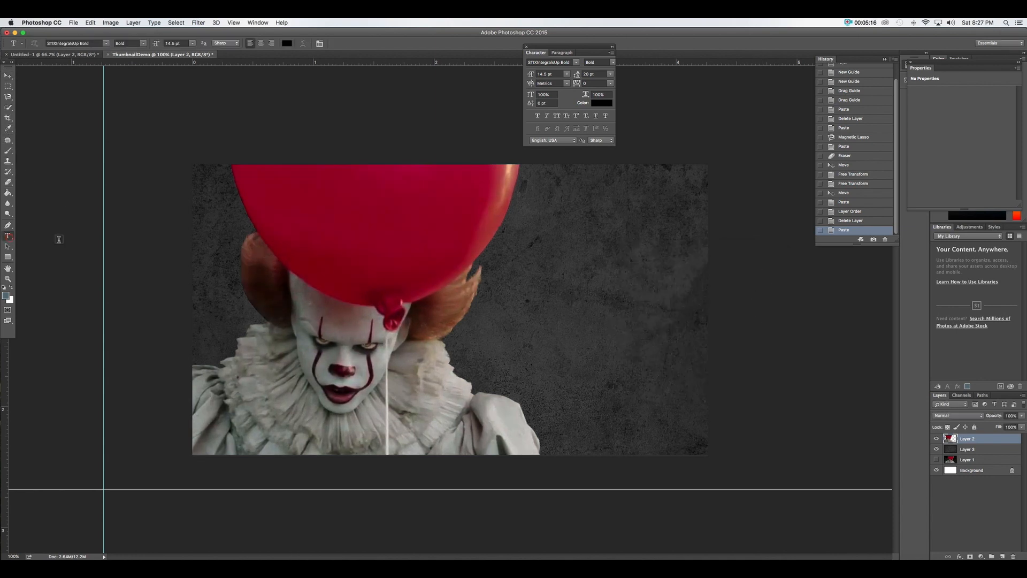
Draw a text box in the upper right and type 'TOP 10' in capitals
drag(519, 208, 697, 308)
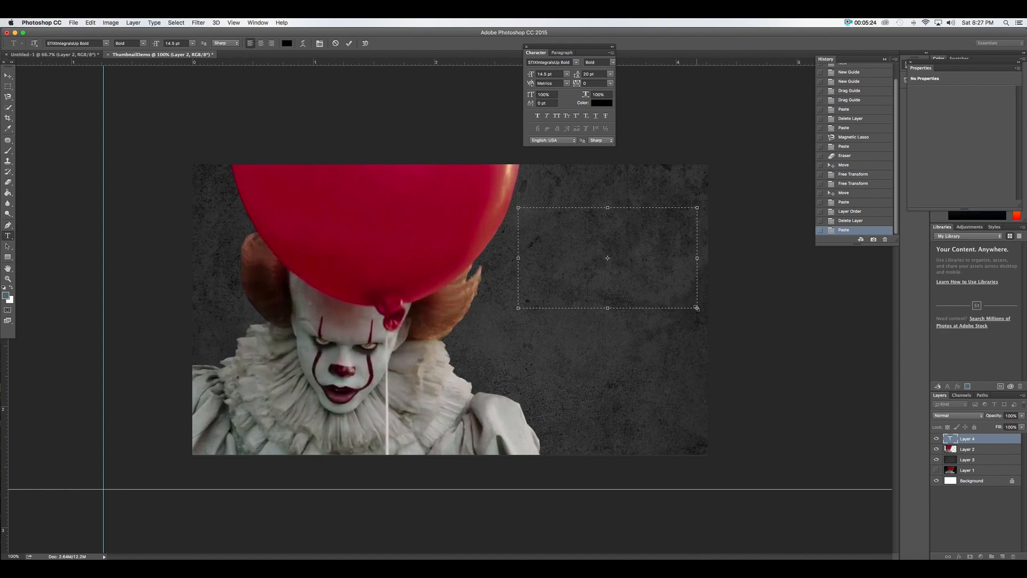
text(TOP 10)
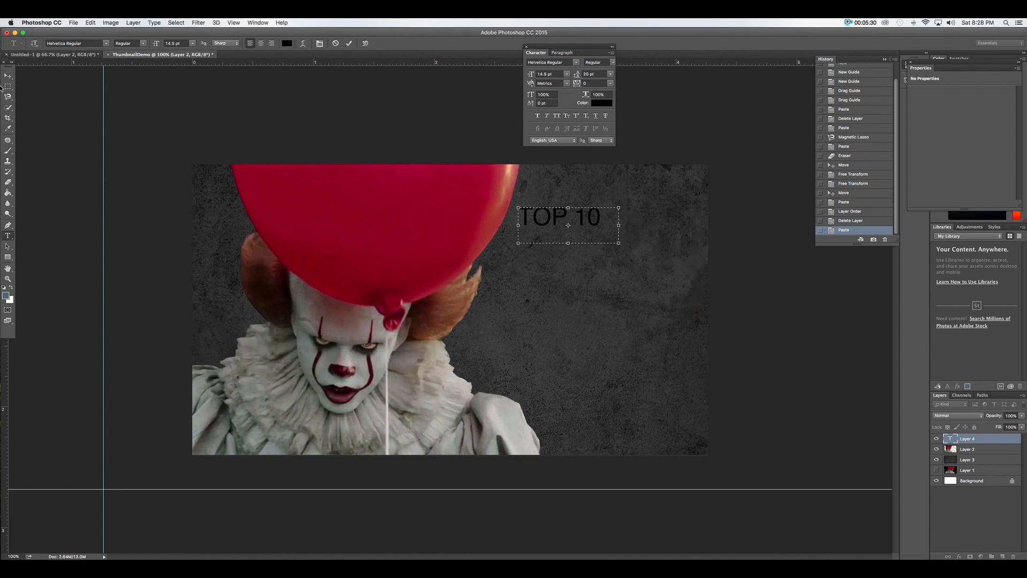
click(8, 76)
Nudge TOP 10 right and down, then select all of its text for restyling
drag(583, 217, 614, 227)
click(8, 236)
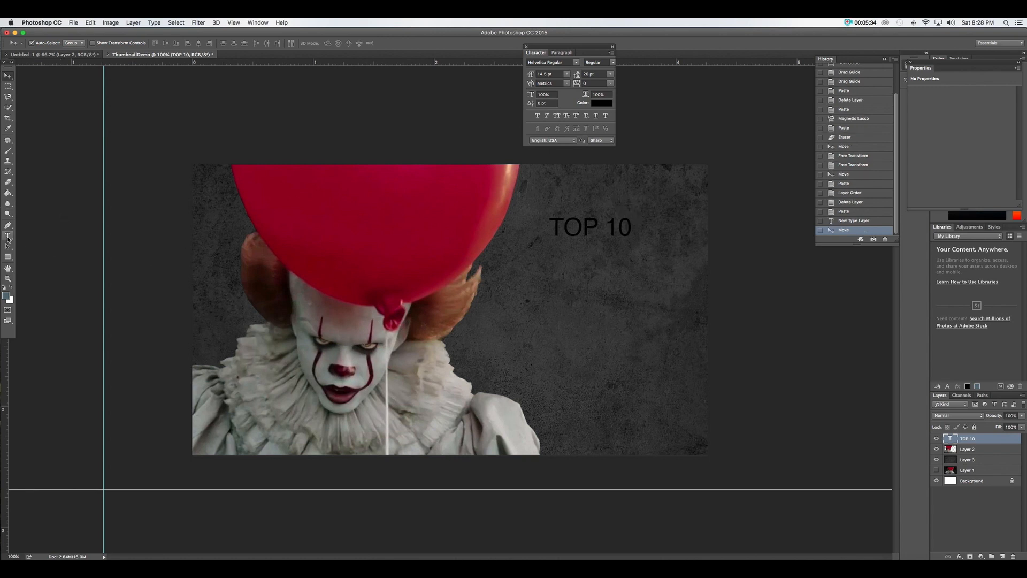
triple_click(582, 227)
click(78, 43)
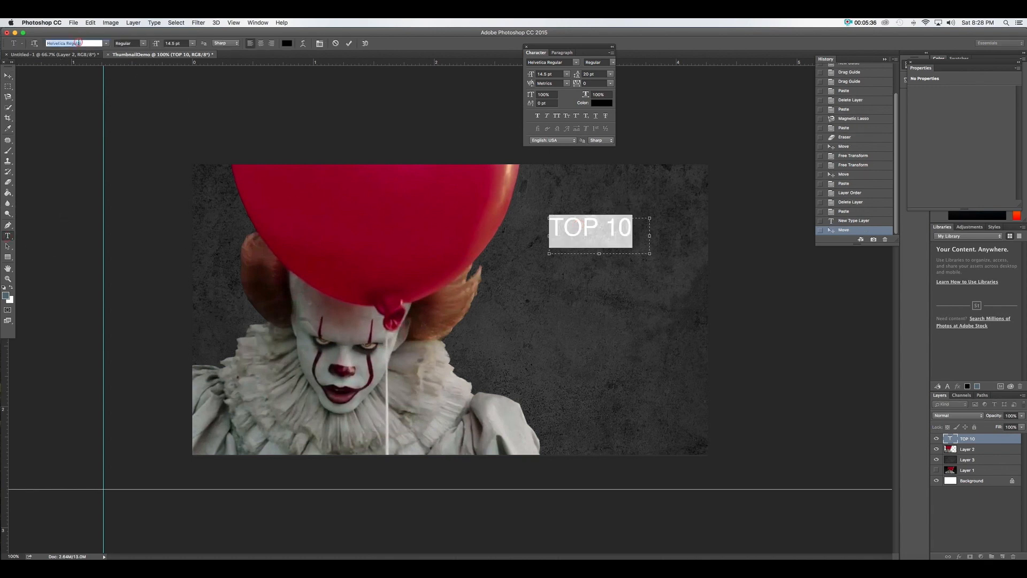
Apply Futura Bold to TOP 10, widen its text box and raise the font size
text(bold)
key(BackSpace)
key(BackSpace)
key(BackSpace)
key(BackSpace)
text(bold)
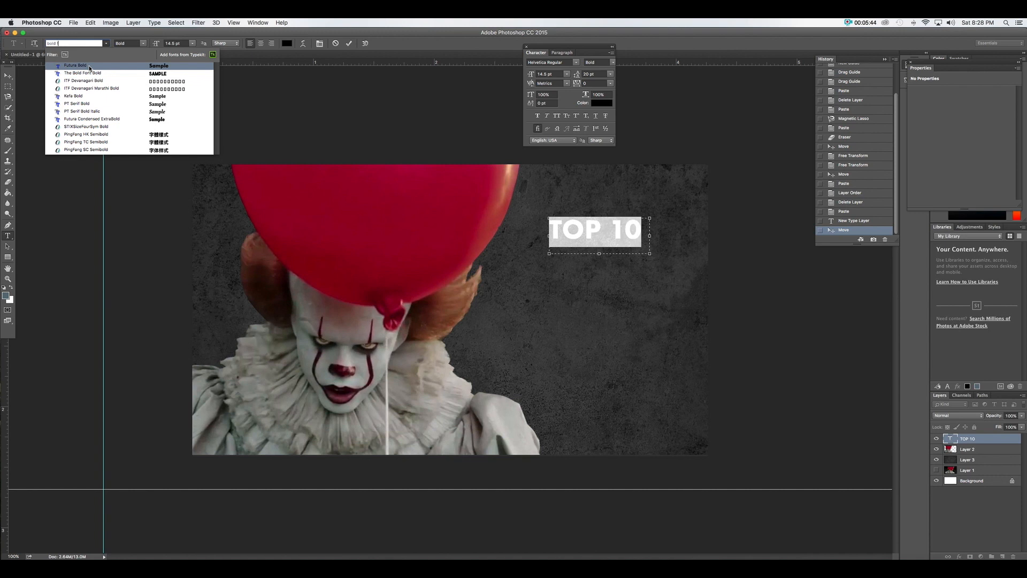
click(90, 66)
drag(649, 256, 693, 273)
drag(533, 75, 537, 74)
drag(693, 273, 732, 290)
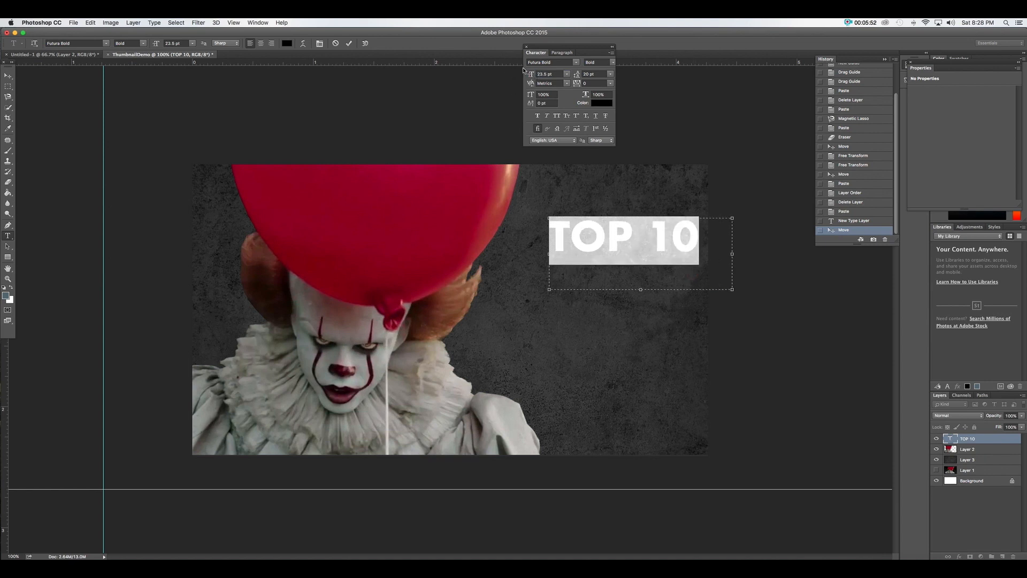
drag(533, 77, 537, 76)
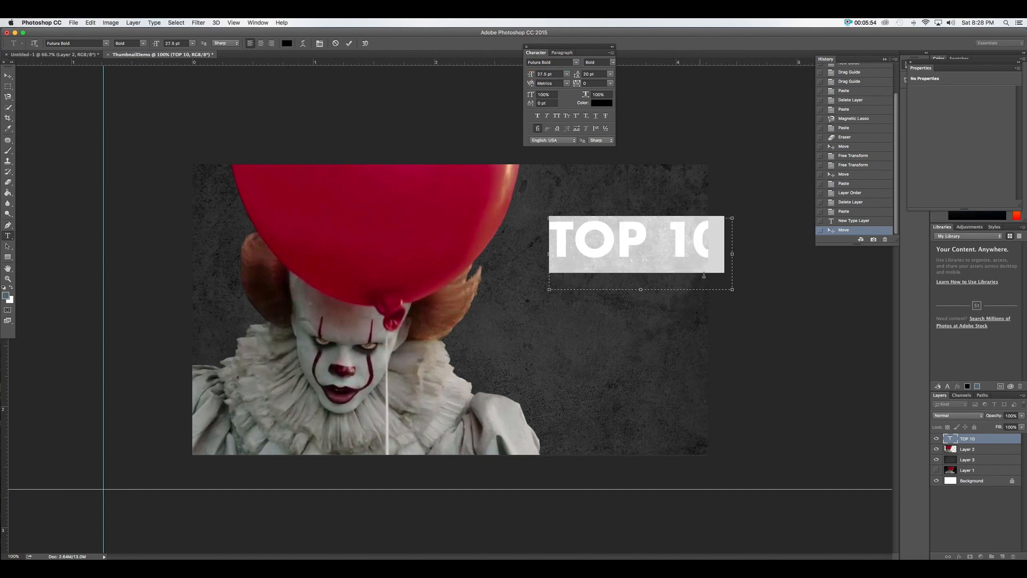
Nudge TOP 10 up and left, then Free Transform it to 27.15 pt beside the balloon
click(12, 78)
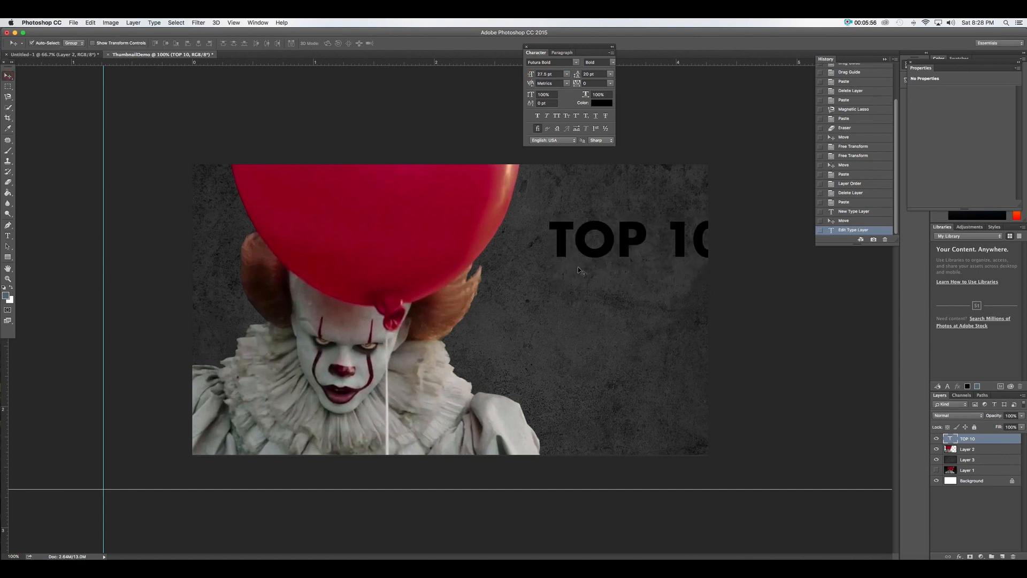
drag(584, 249, 547, 239)
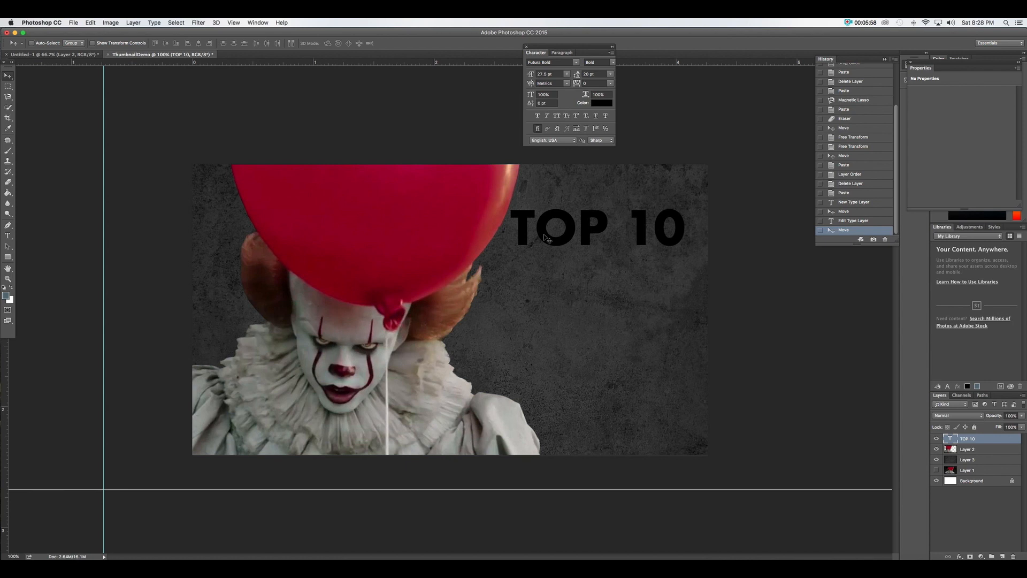
key(super+t)
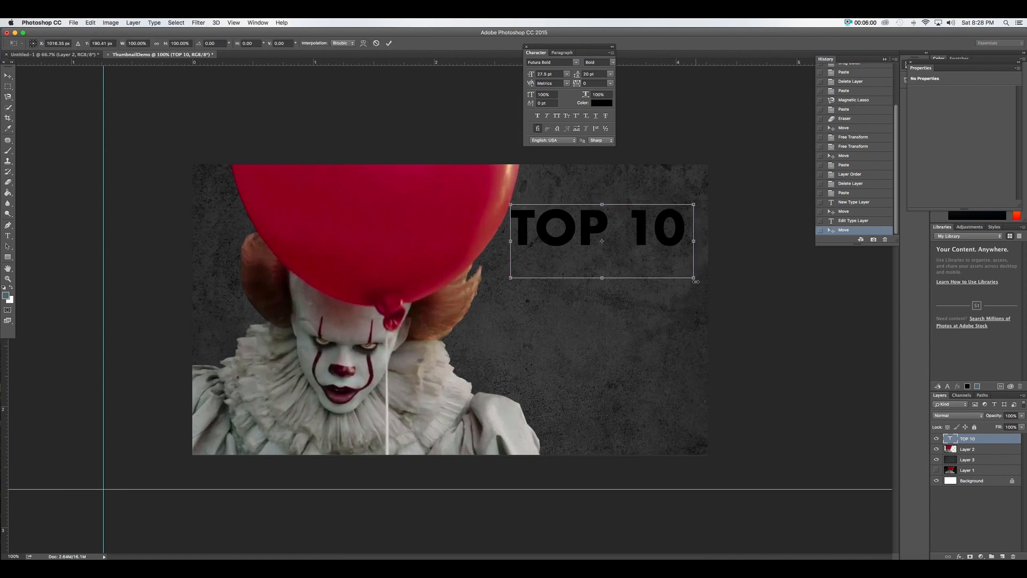
drag(692, 278, 680, 304)
drag(663, 236, 673, 255)
key(Return)
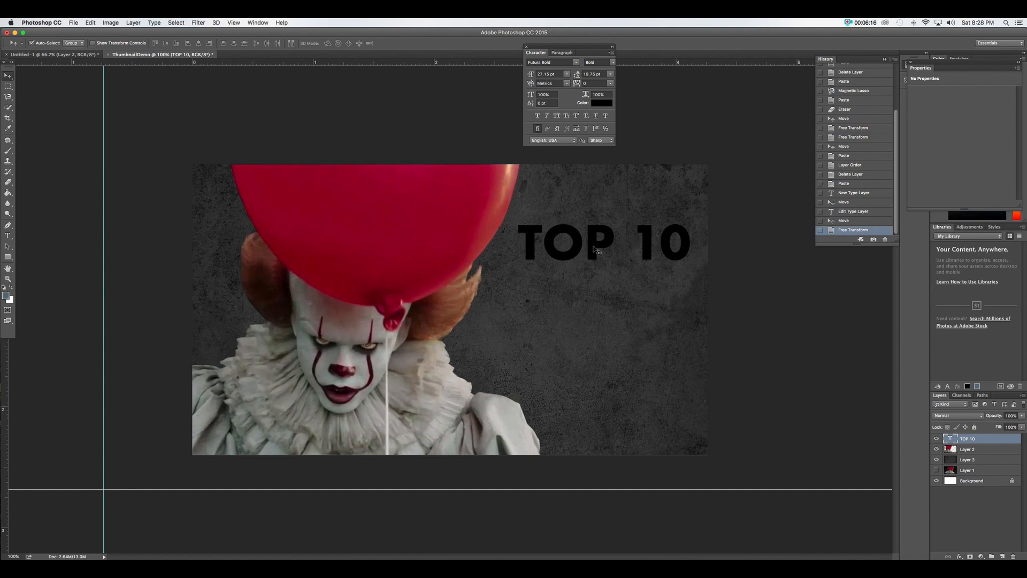
Duplicate TOP 10 as a second line below and retype it as HORR
drag(595, 248, 597, 294)
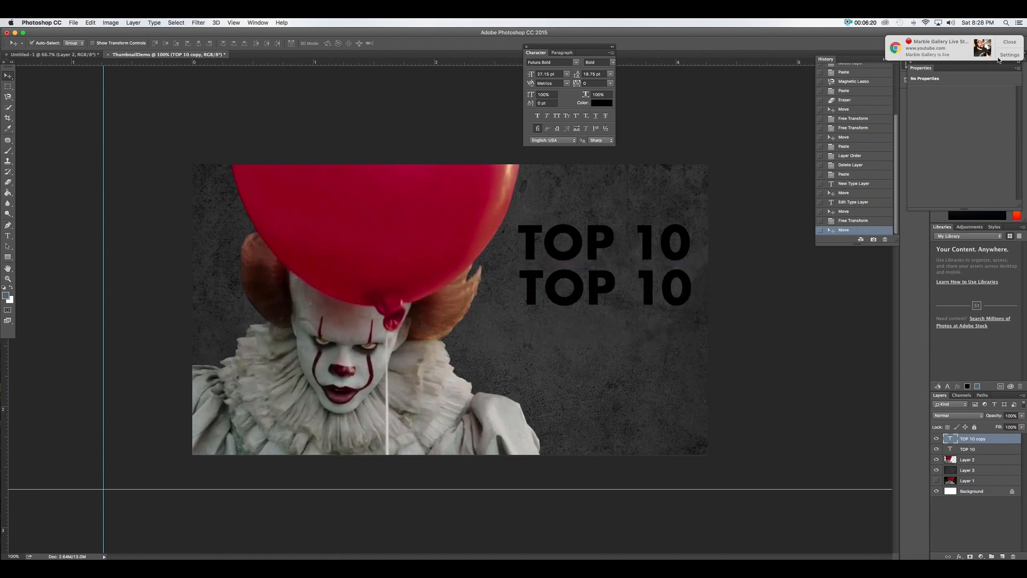
click(1006, 42)
click(7, 236)
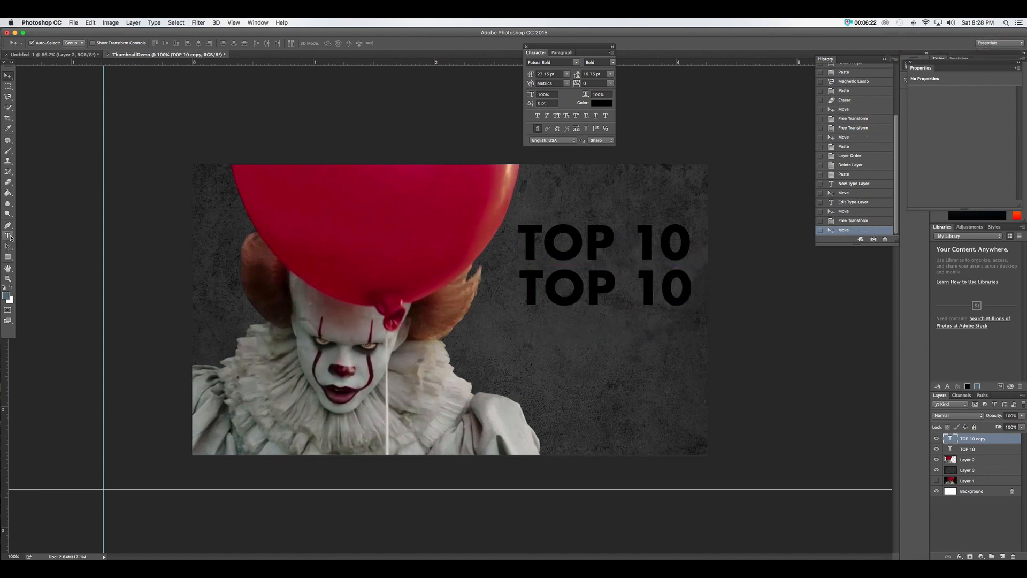
triple_click(595, 290)
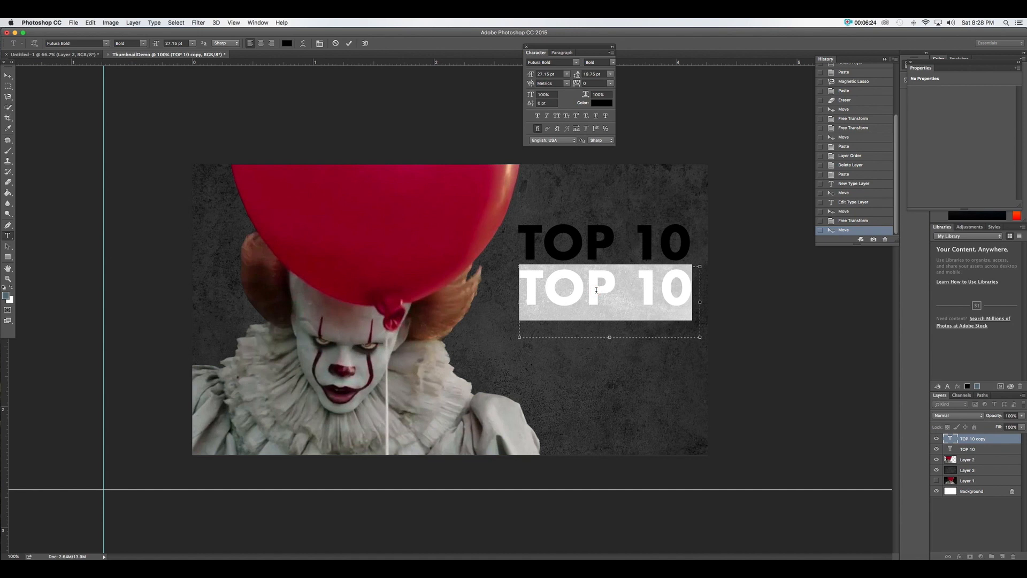
text(HORR)
double_click(596, 290)
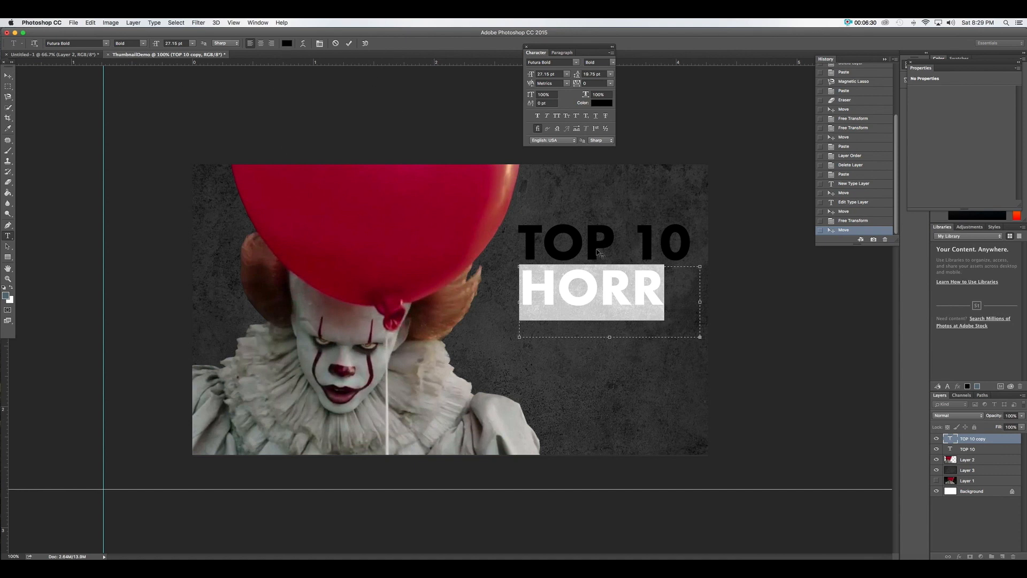
drag(533, 76, 539, 76)
click(8, 76)
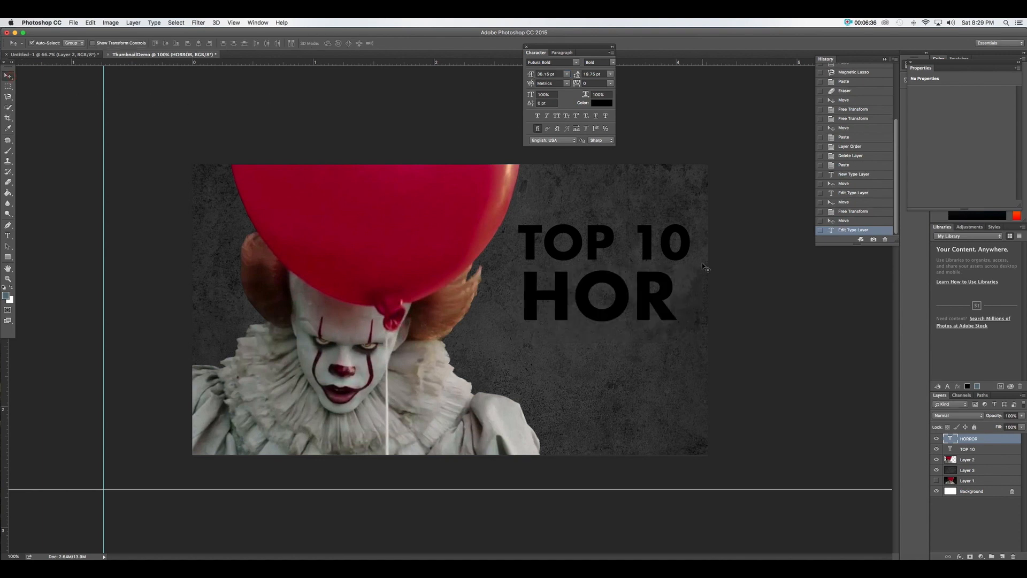
Try scaling the second line with Free Transform, then undo and discard the transform
key(super+t)
drag(700, 341, 781, 374)
key(super+z)
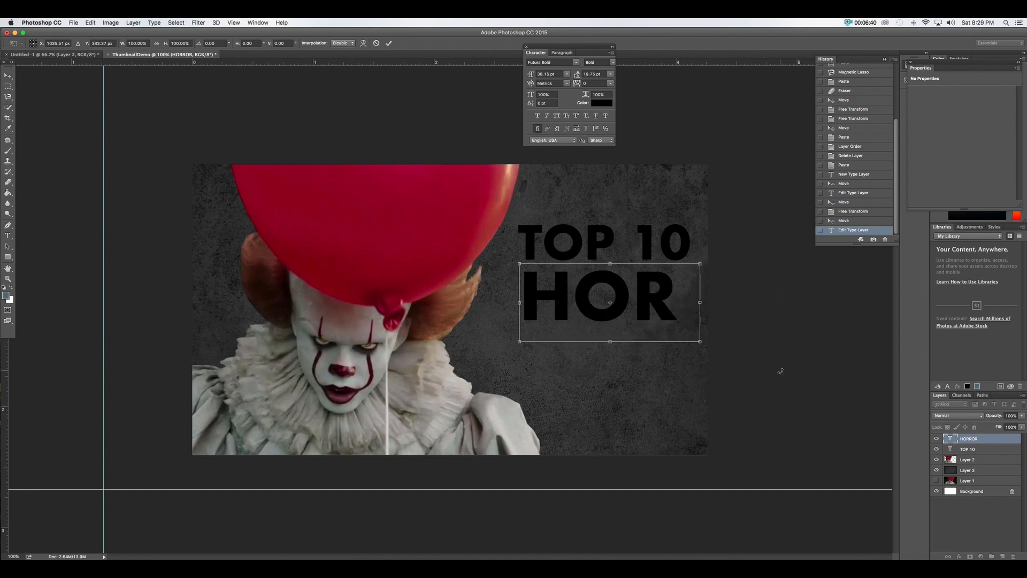
click(8, 76)
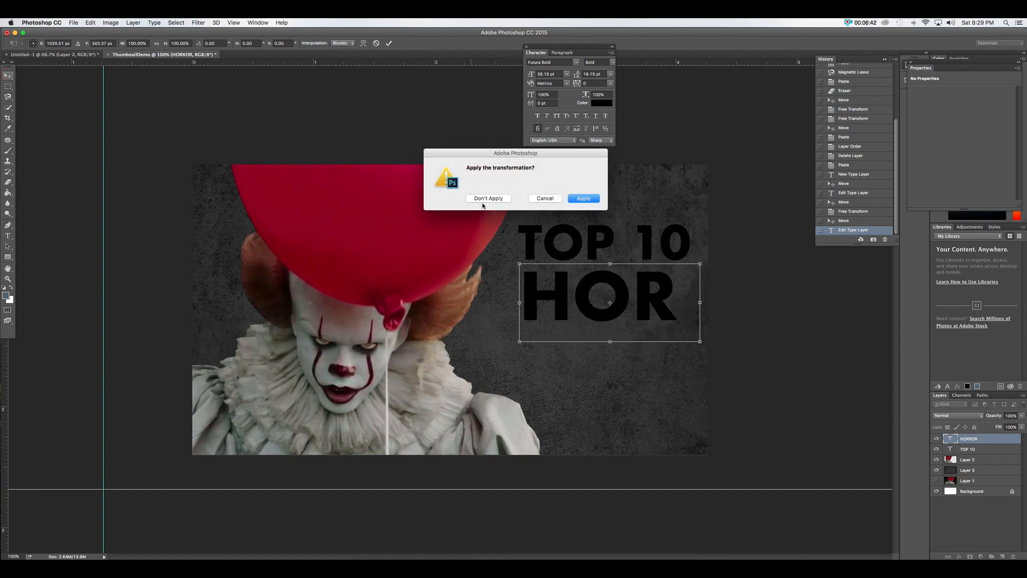
click(488, 200)
Reselect the second-line text and shrink it to 21.15 pt so HORROR fits
click(8, 236)
click(629, 286)
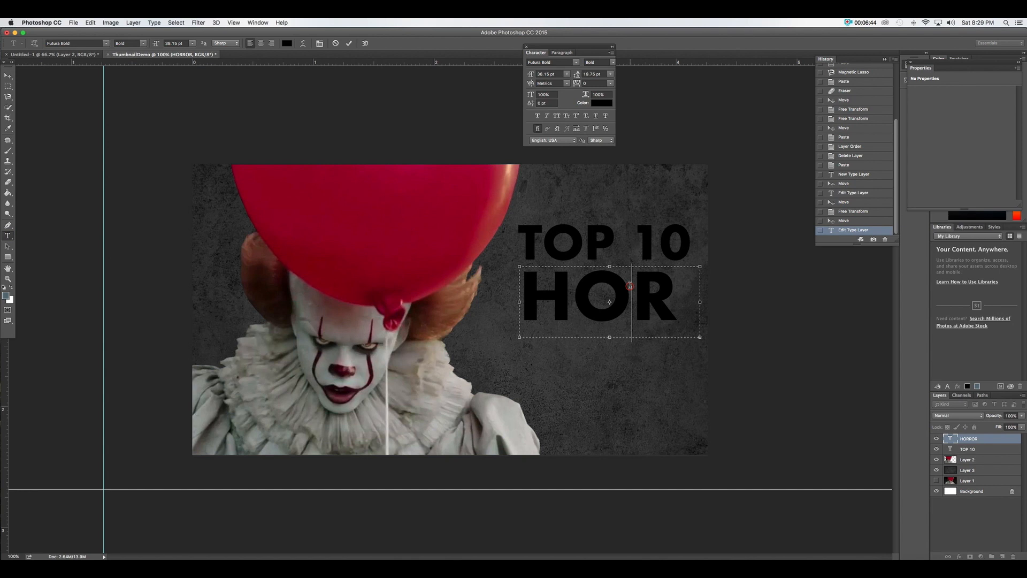
double_click(629, 286)
drag(529, 76, 526, 77)
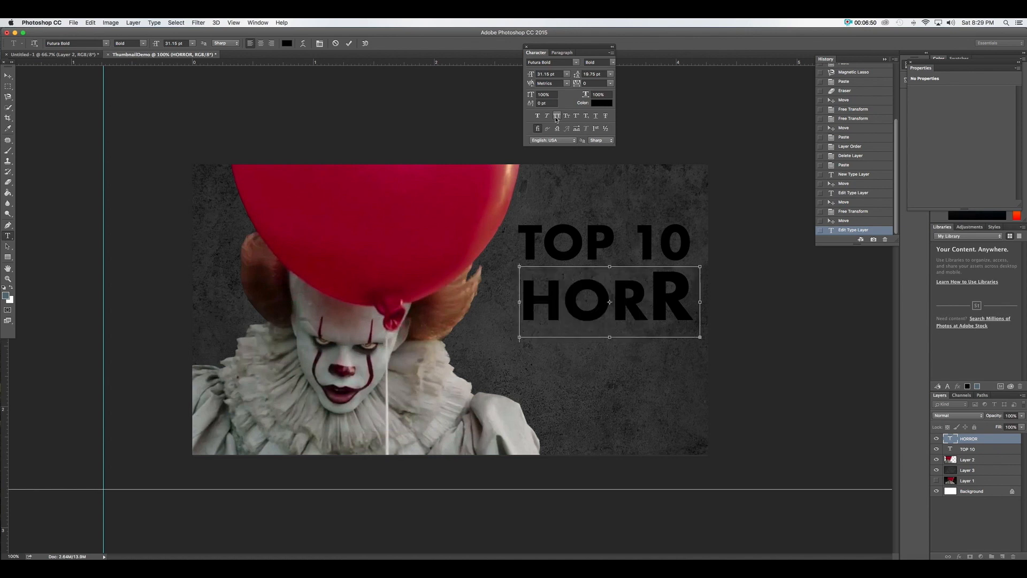
key(super+a)
key(super+Return)
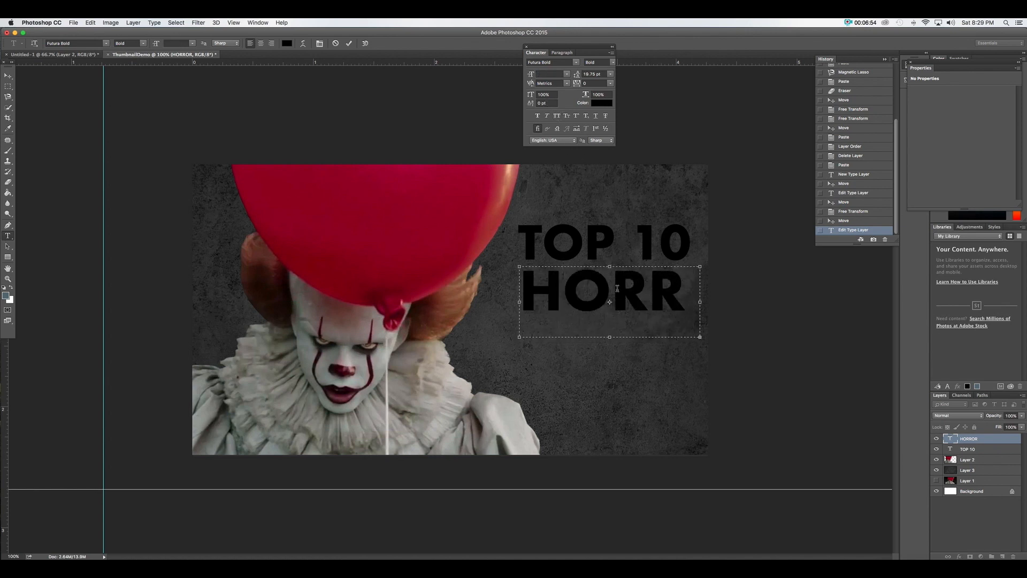
key(super+a)
mouse_move(531, 75)
mouse_down()
mouse_move(541, 76)
mouse_move(529, 77)
mouse_up()
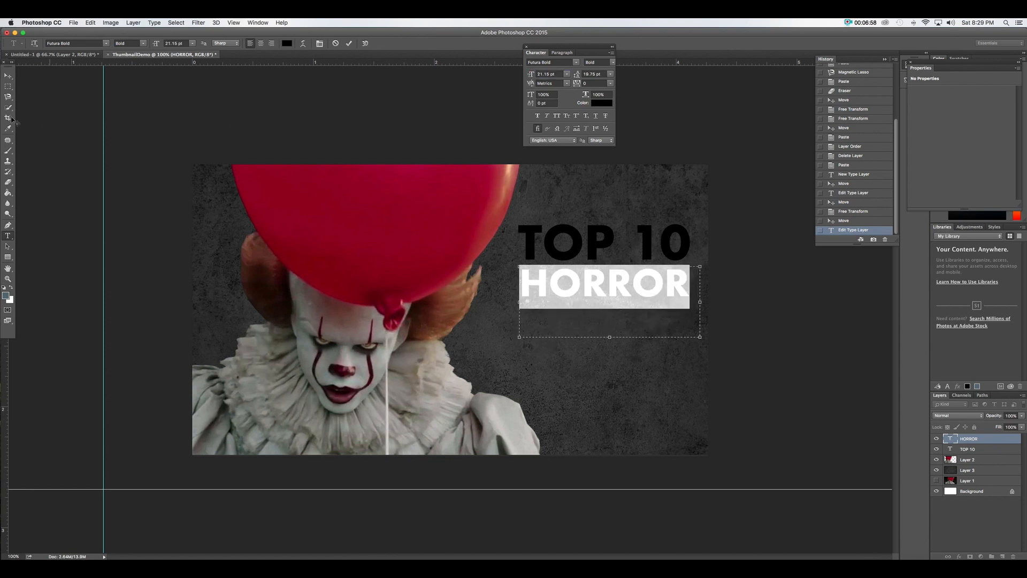
click(13, 76)
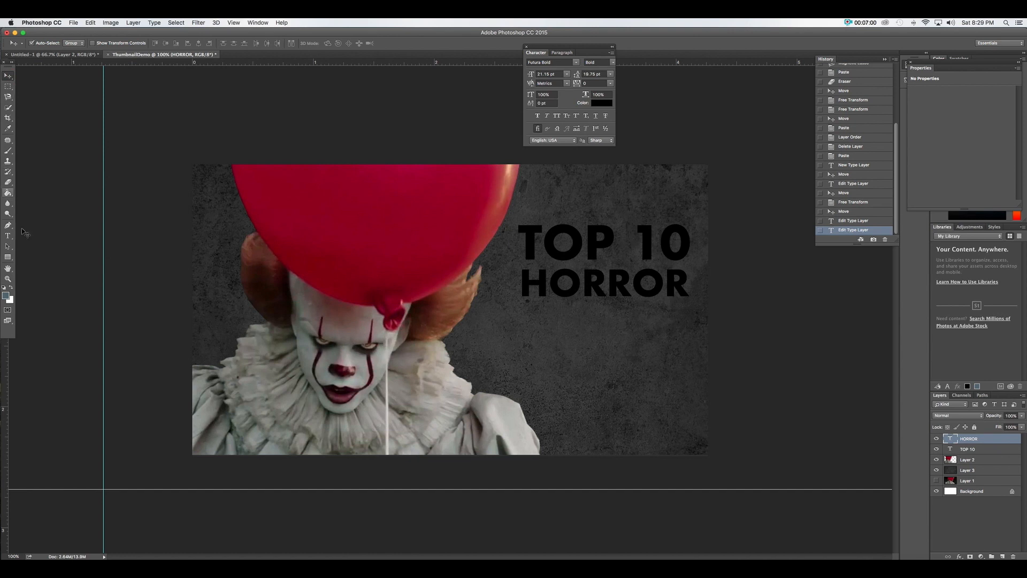
Duplicate HORROR as a third line, retype it as FILMS and enlarge it to about 144%
drag(564, 297, 564, 333)
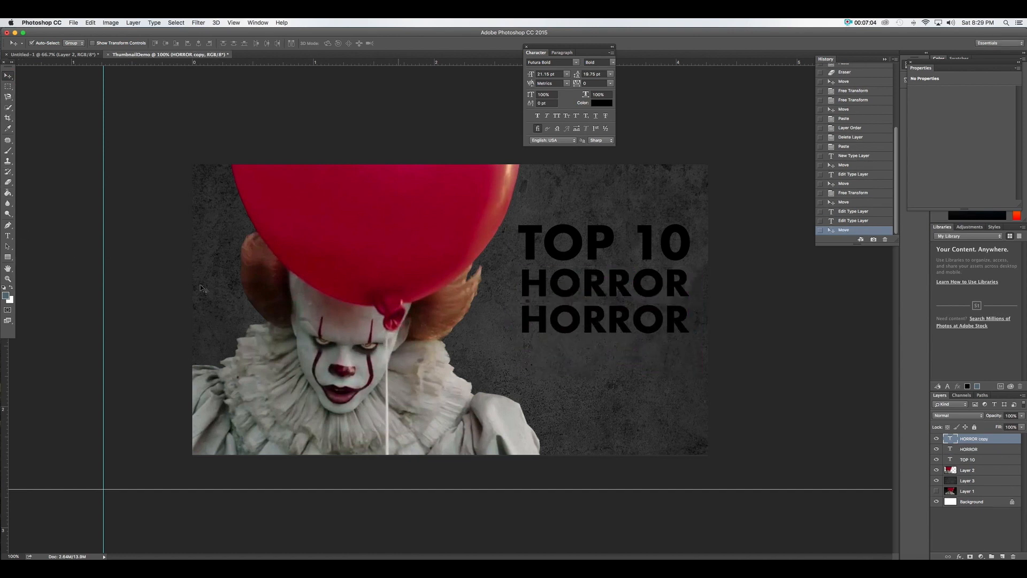
click(8, 235)
double_click(572, 326)
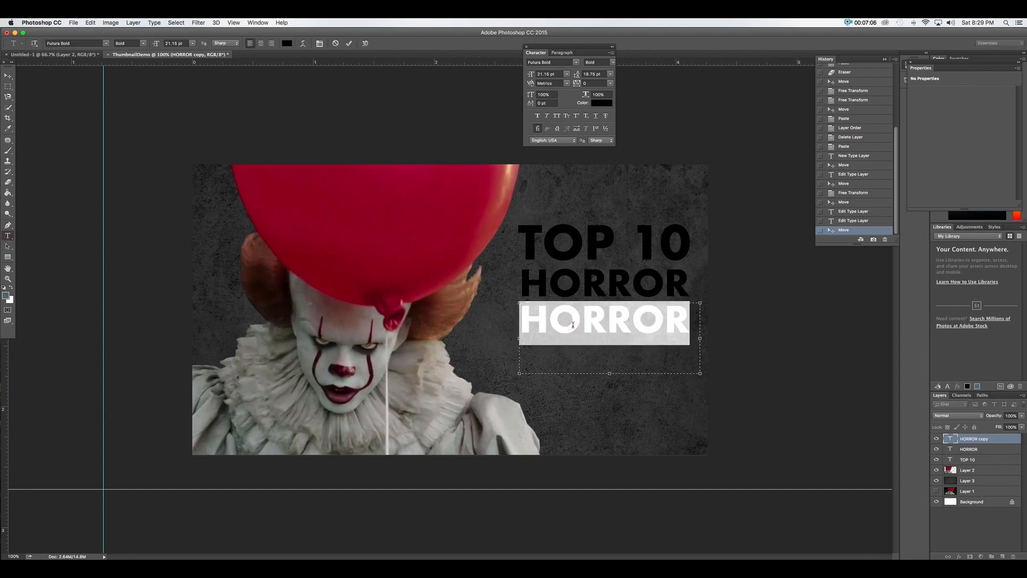
text(FILMS)
click(8, 76)
key(super+t)
drag(699, 376, 788, 439)
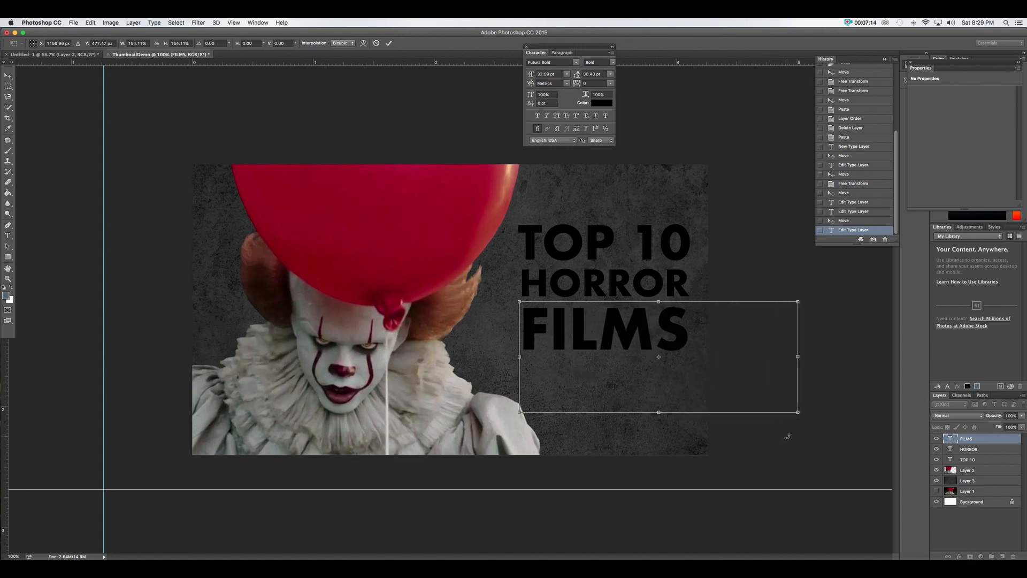
key(Return)
Add a vertical guide at the title's right edge and stretch FILMS to meet it
drag(6, 356, 682, 330)
key(ctrl+t)
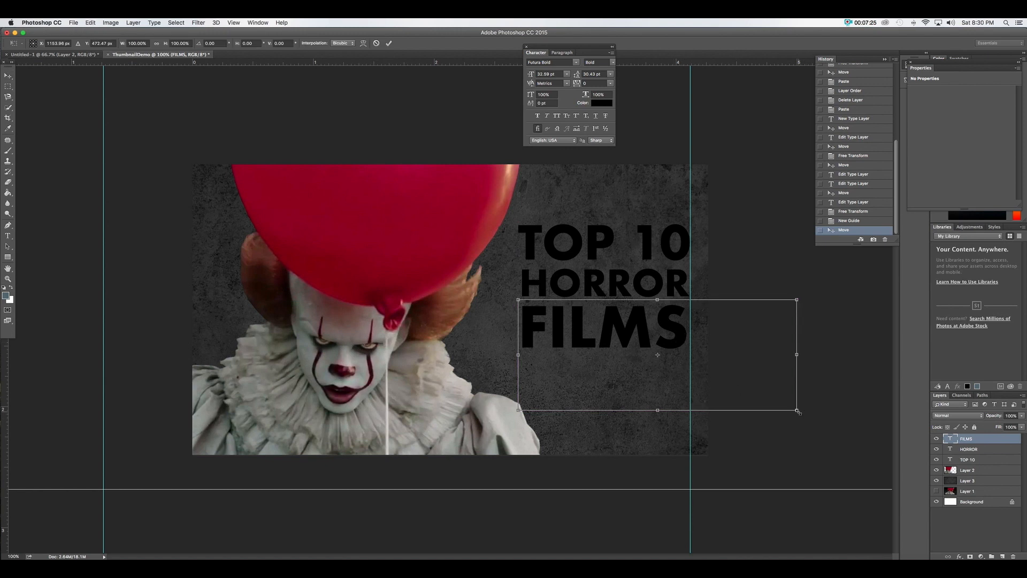
drag(798, 411, 803, 413)
key(Return)
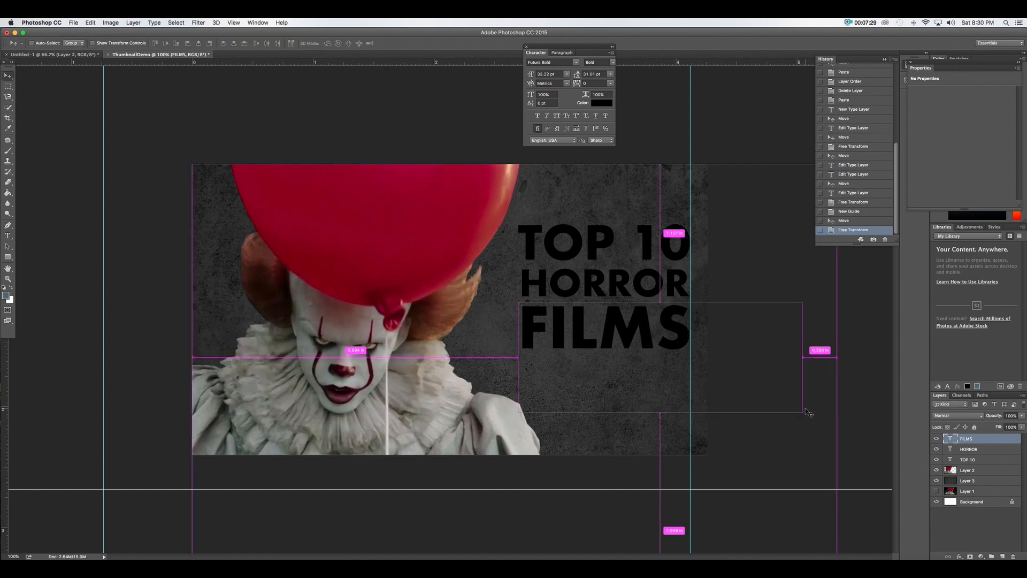
Resize HORROR and FILMS so their right edges line up with the guide
key(ctrl+plus)
key(ctrl+plus)
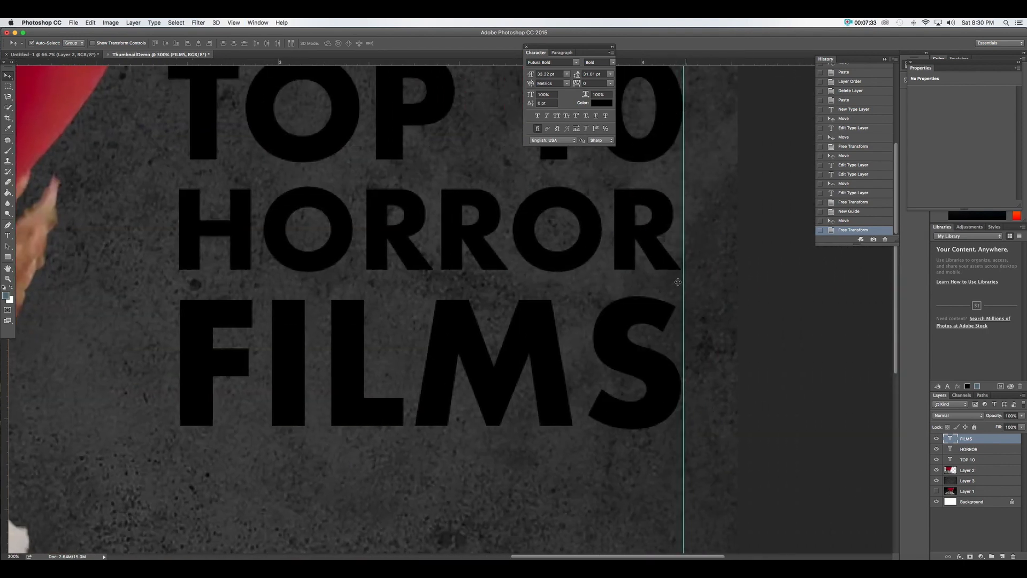
click(656, 249)
key(ctrl+t)
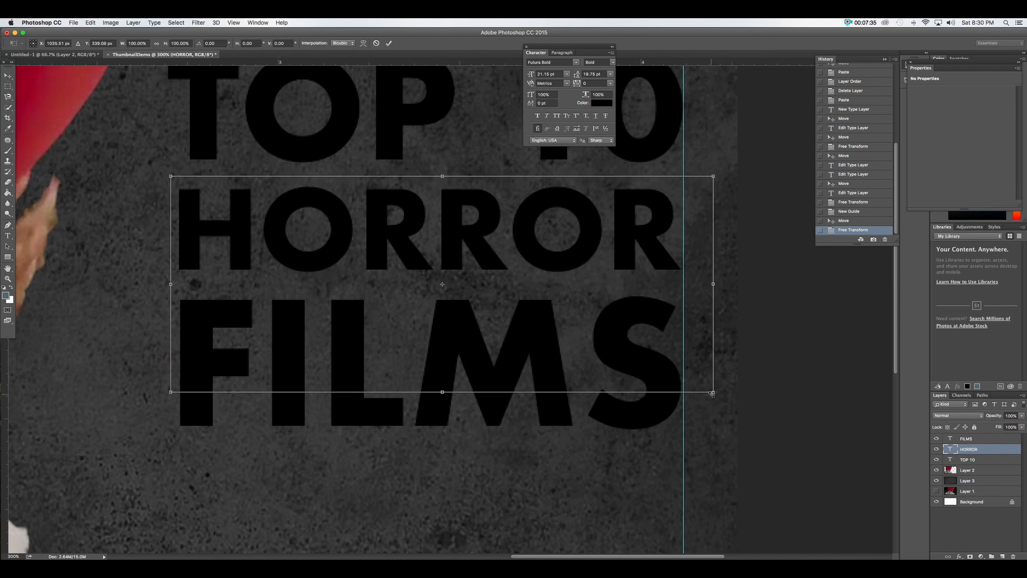
drag(713, 394, 717, 391)
scroll(717, 393, down, 2)
key(Return)
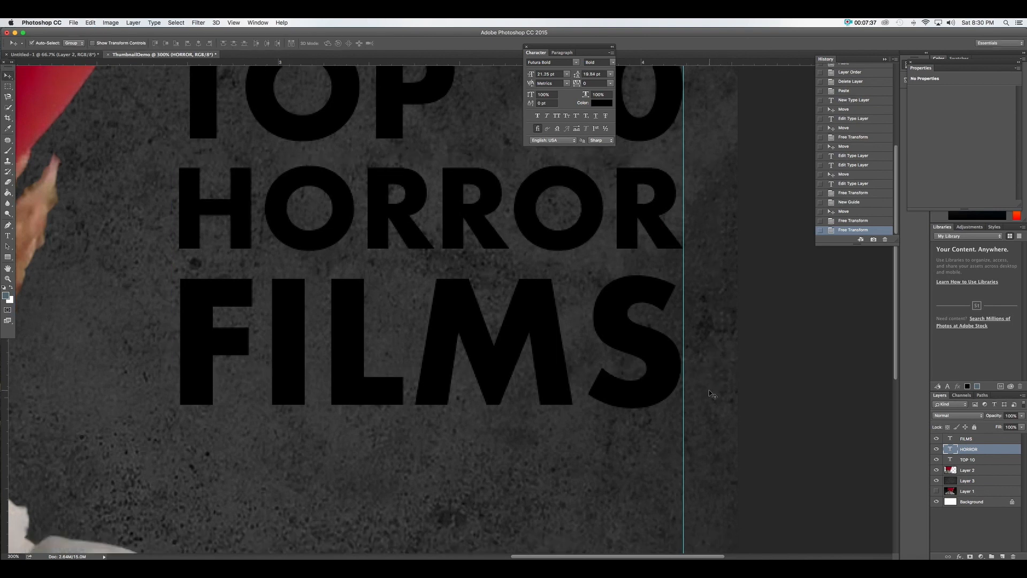
click(662, 370)
key(ctrl+t)
scroll(736, 422, down, 1)
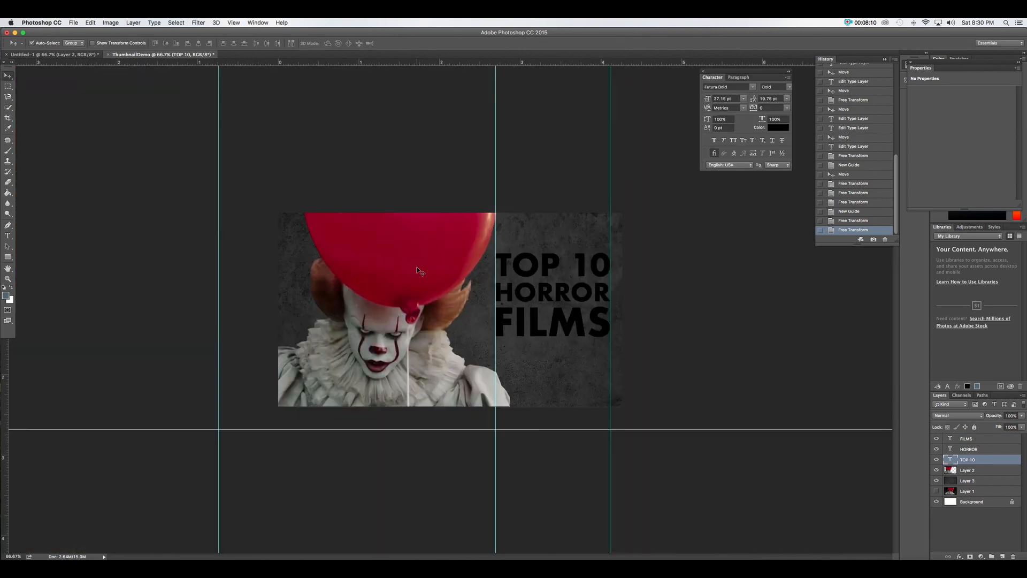
click(417, 269)
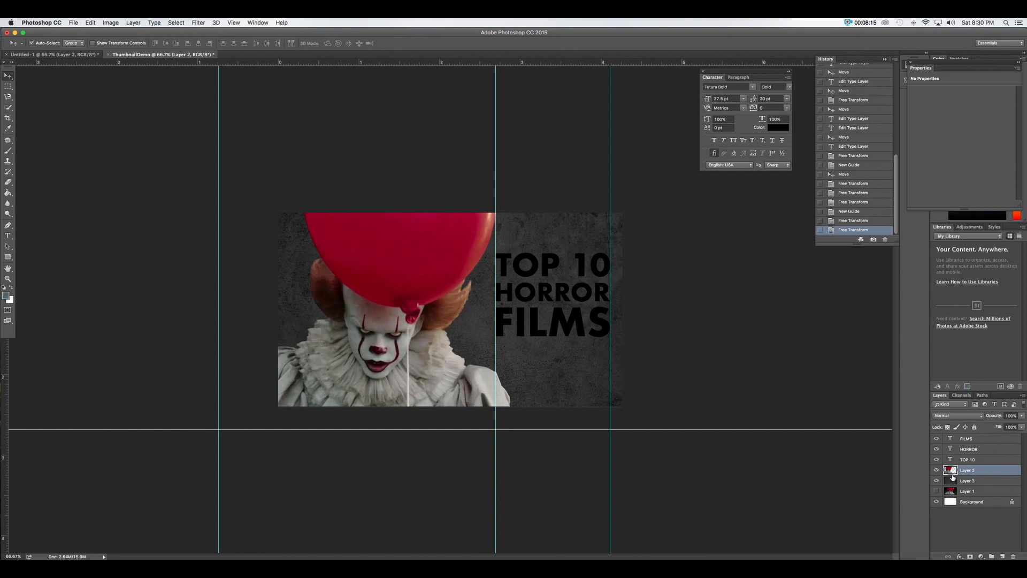
Add a white Outer Glow (100% spread, 5 px) to the Pennywise cut-out layer
click(959, 556)
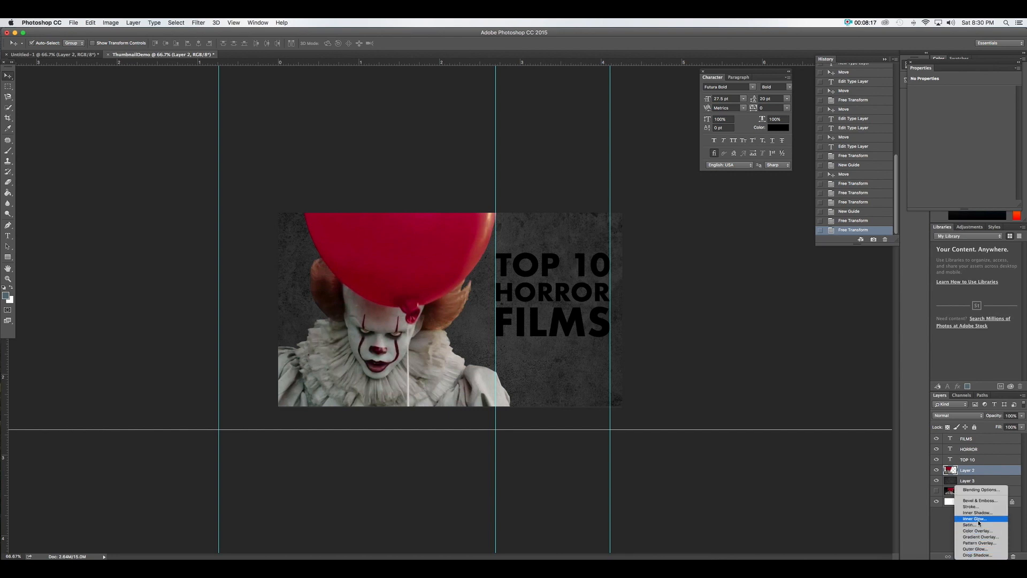
click(954, 471)
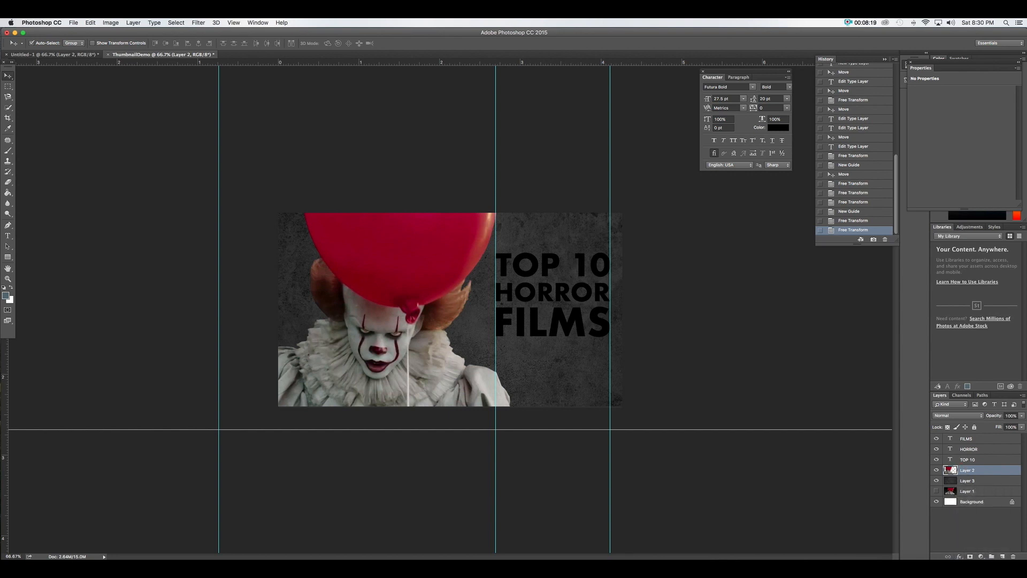
click(960, 557)
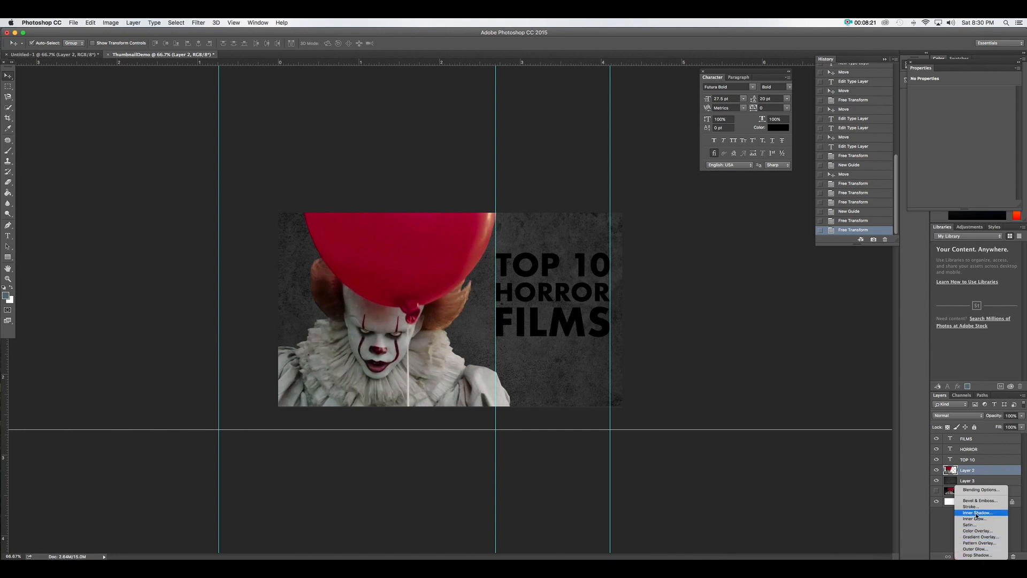
click(975, 549)
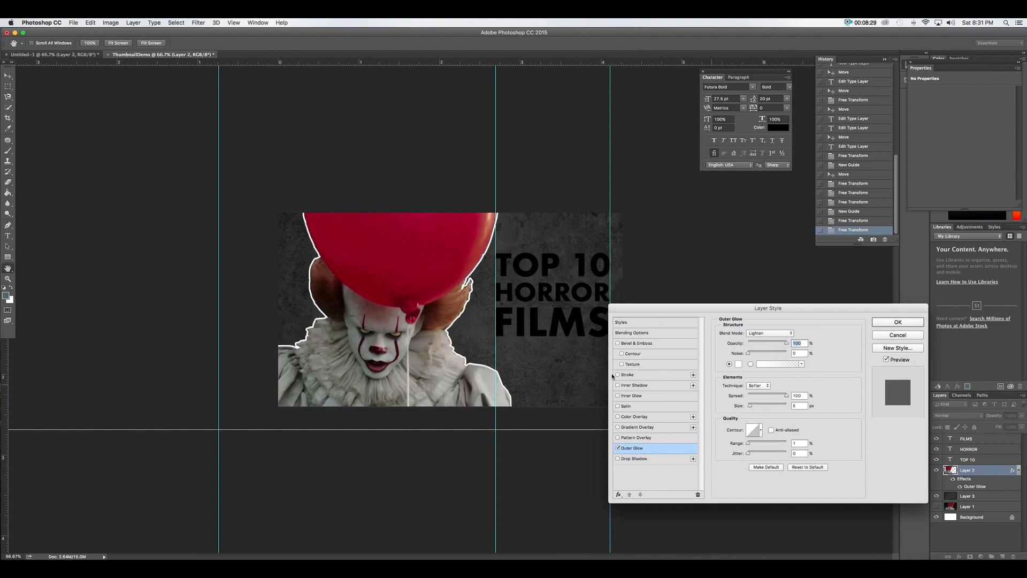
click(884, 323)
click(537, 274)
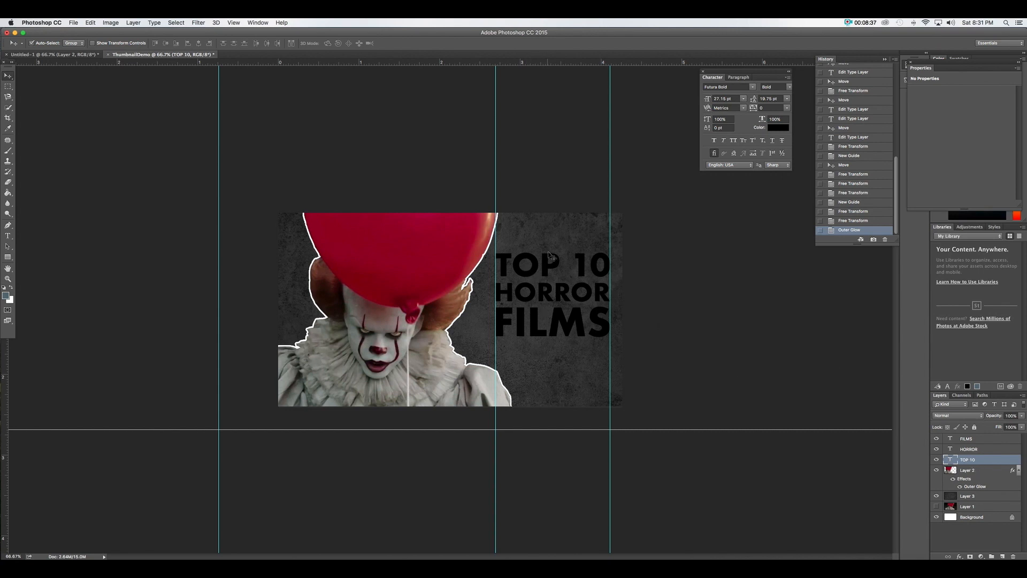
Select the FILMS, HORROR and TOP 10 text layers and group them as Group 1
click(976, 442)
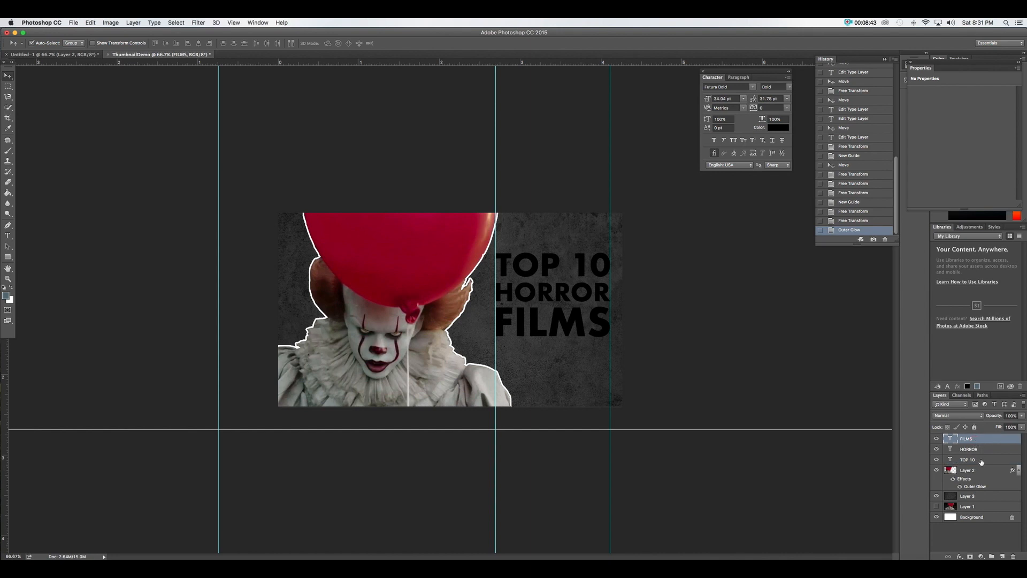
shift+click(979, 462)
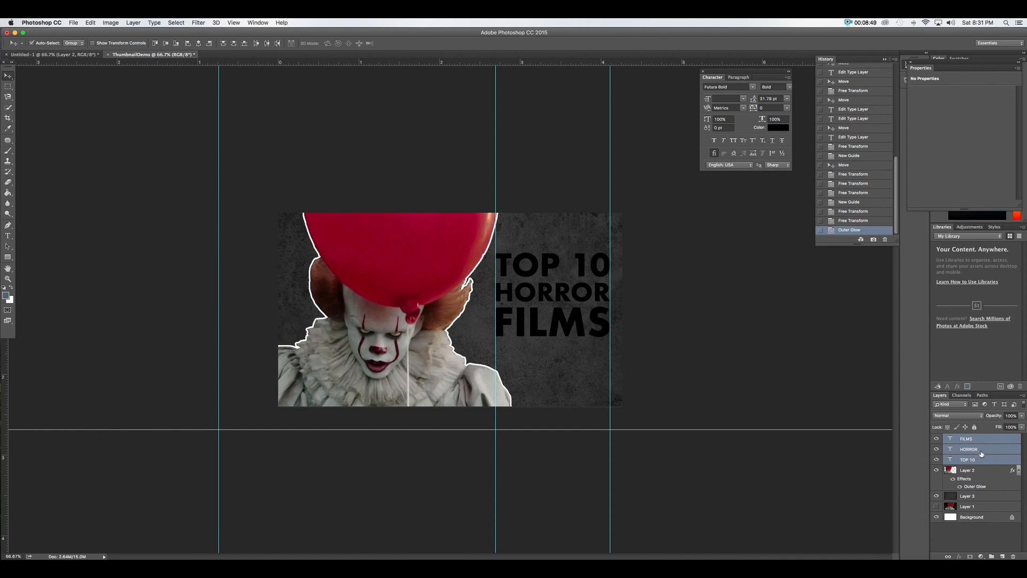
key(super+g)
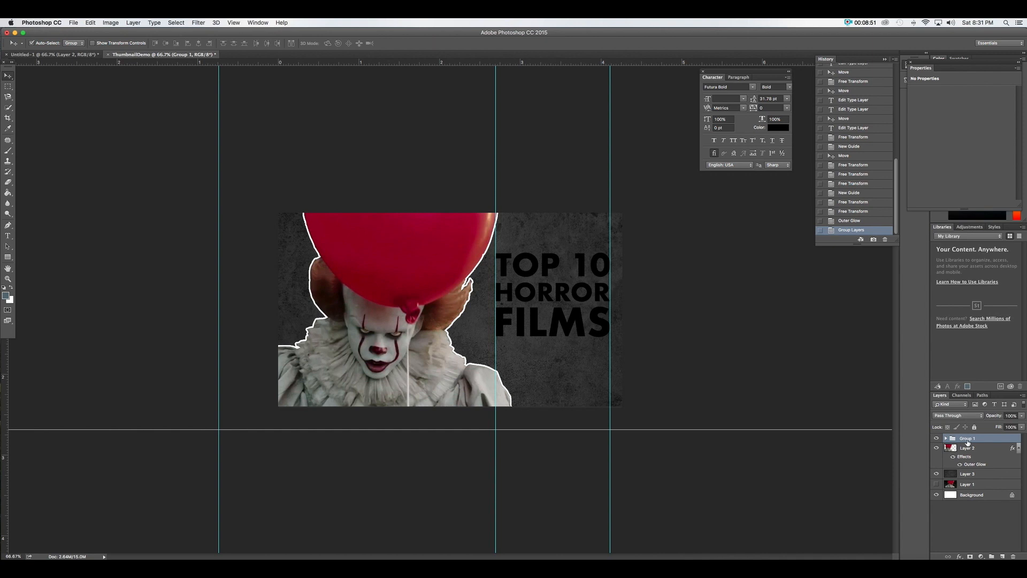
Add an Outer Glow layer effect to Group 1
click(945, 439)
click(946, 439)
click(960, 556)
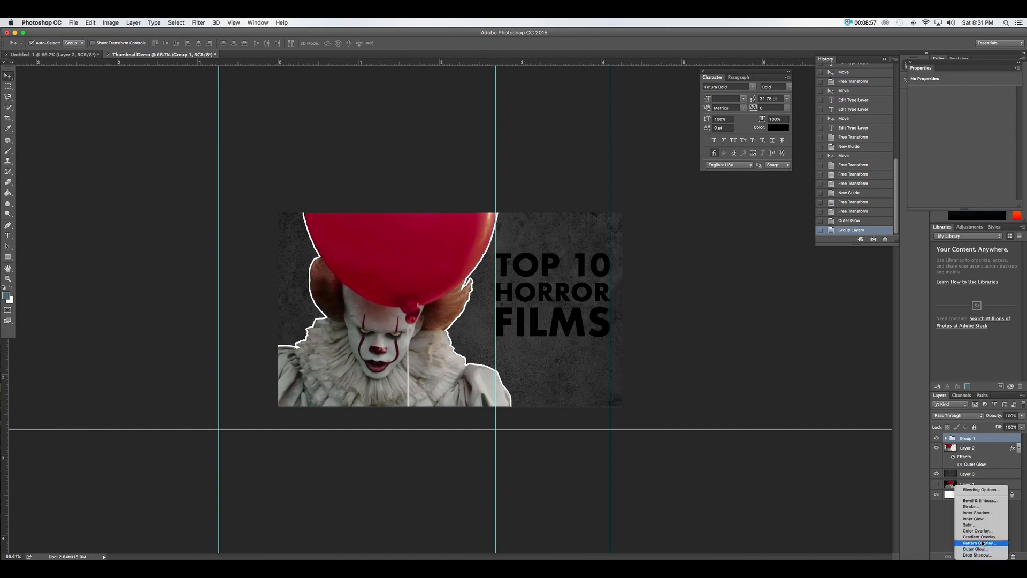
click(974, 548)
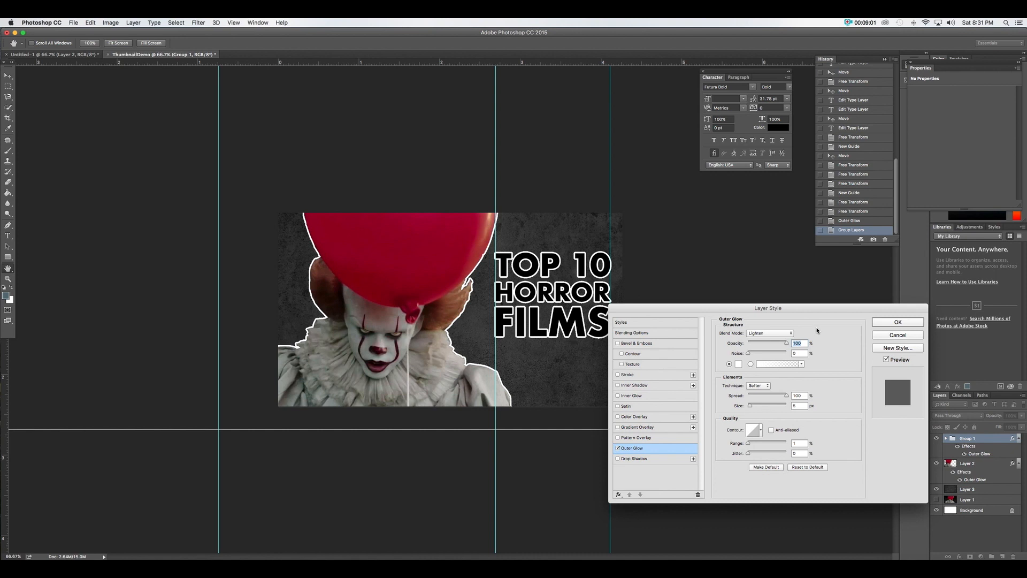
Turn on a Stroke for the title group, thicken it, and preview other colours before keeping white
click(618, 375)
click(629, 375)
mouse_move(749, 333)
mouse_down()
mouse_move(771, 338)
mouse_move(837, 278)
mouse_move(847, 291)
mouse_move(847, 350)
mouse_up()
click(745, 402)
drag(837, 279, 838, 266)
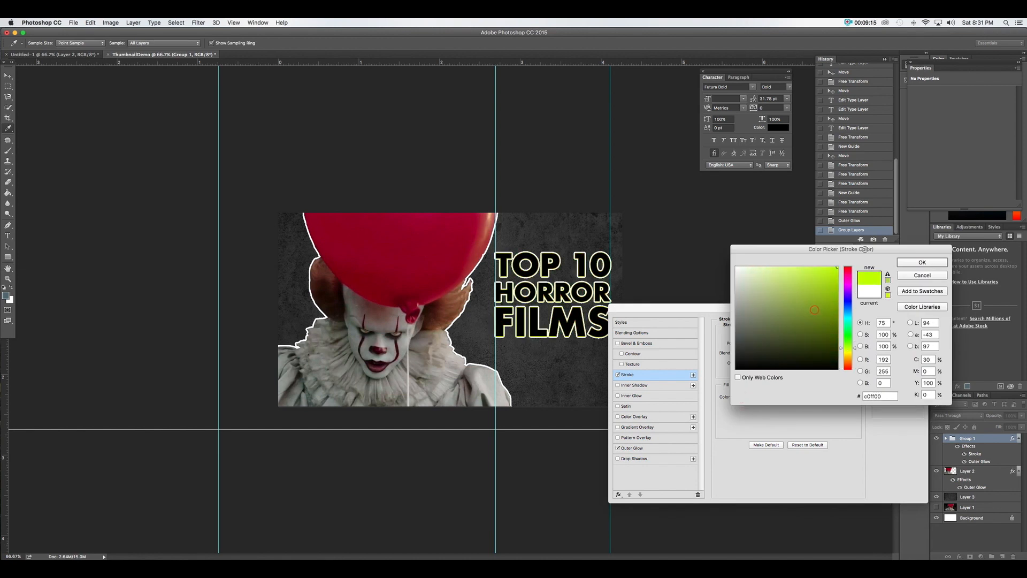
click(920, 275)
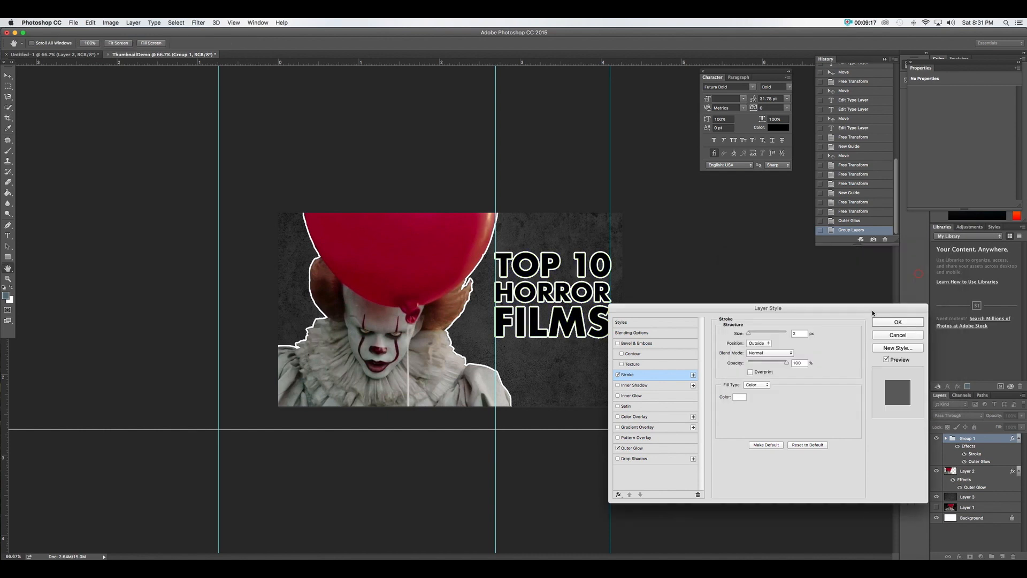
Remove the Outer Glow and set the white stroke size to 4 px
click(636, 451)
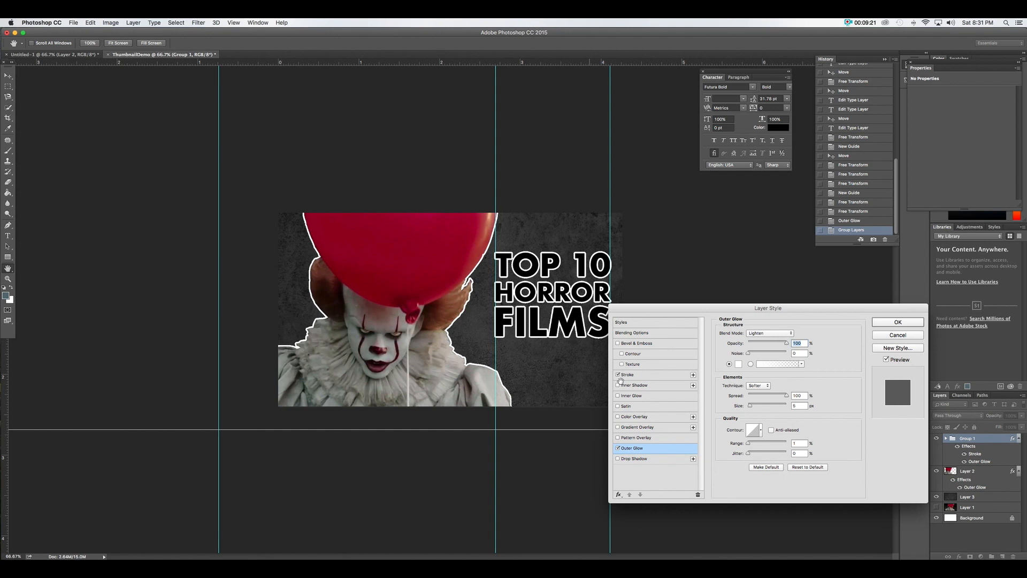
click(619, 448)
click(632, 373)
drag(751, 333, 750, 336)
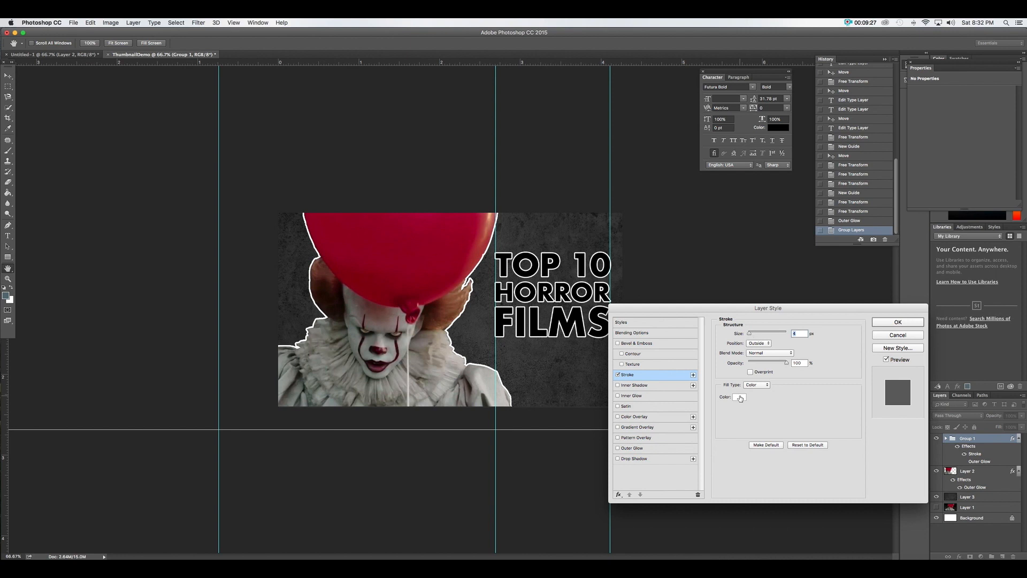
Preview muted and sampled red stroke colours, then keep the white outline and apply the style
click(739, 397)
mouse_move(787, 305)
mouse_down()
mouse_move(832, 270)
mouse_move(781, 295)
mouse_up()
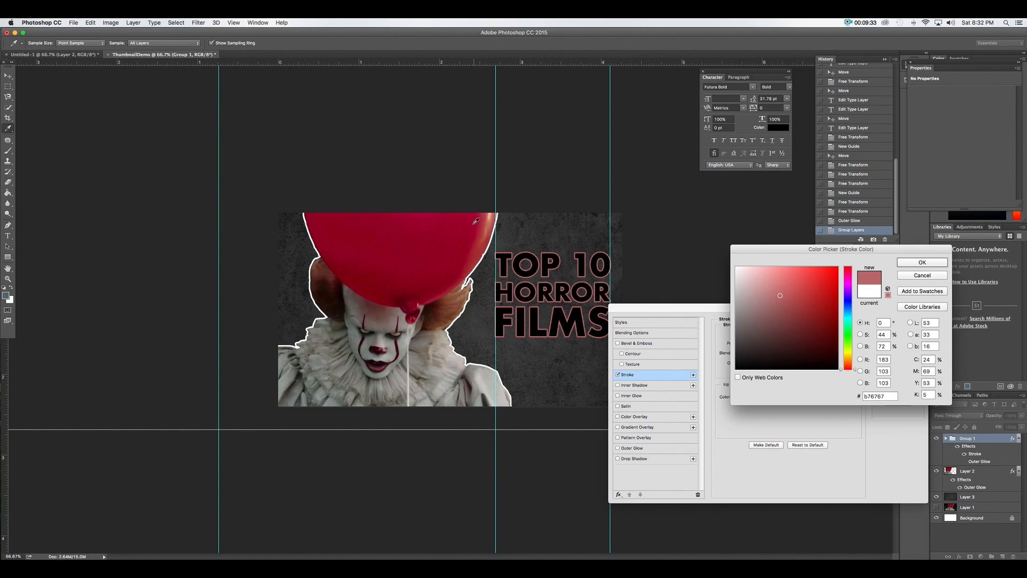
click(923, 275)
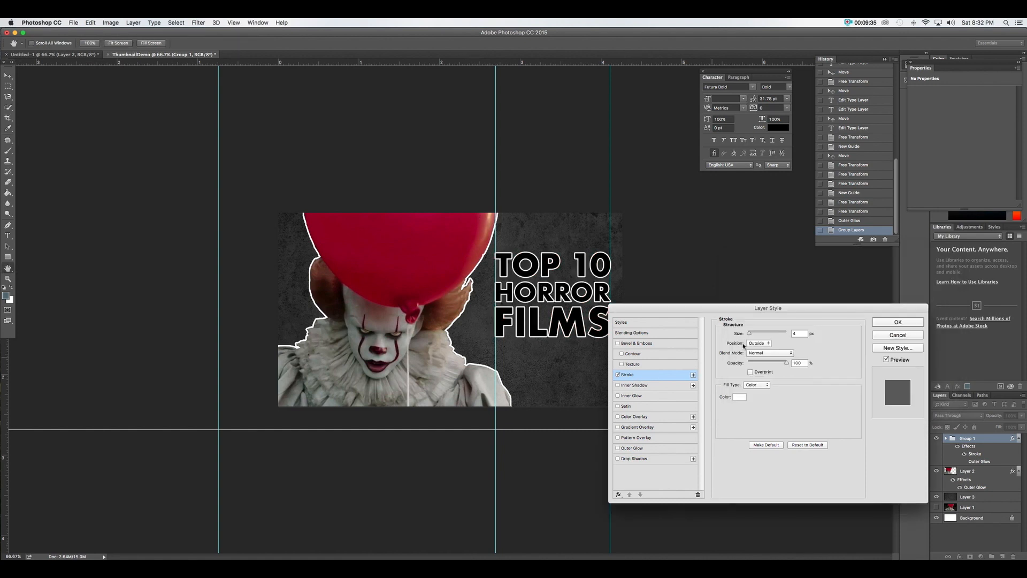
click(740, 397)
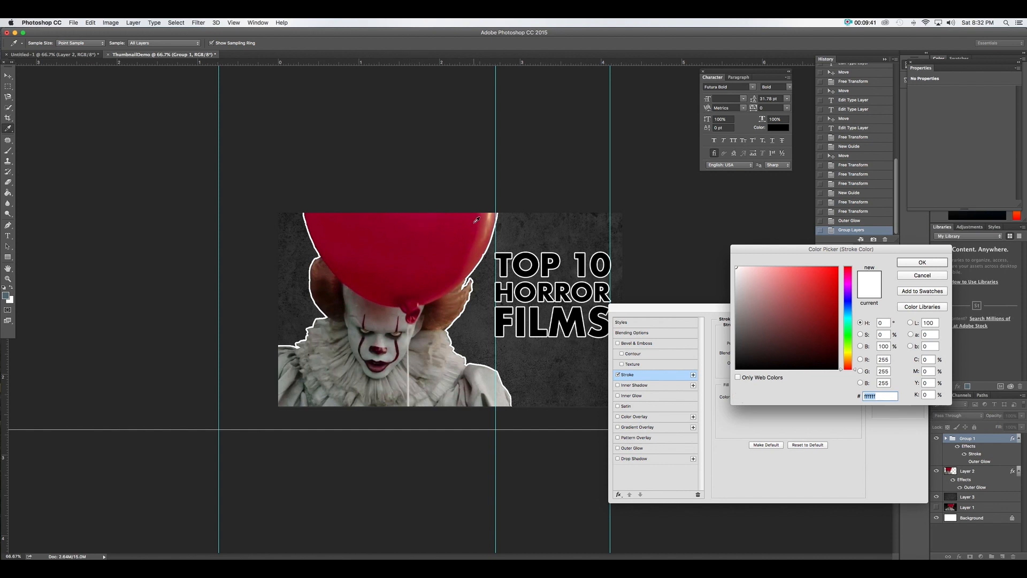
click(436, 223)
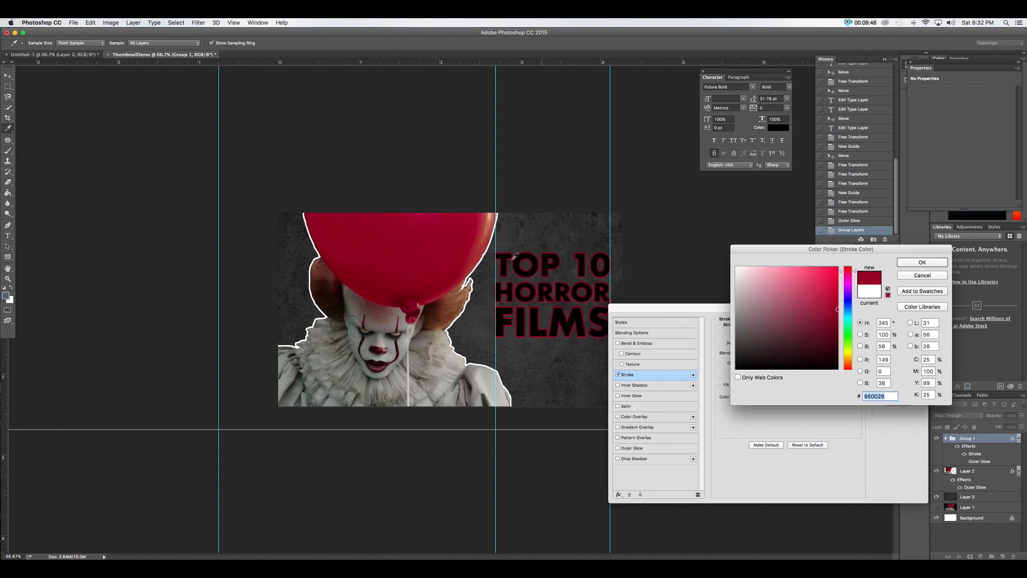
click(378, 271)
click(386, 311)
click(422, 349)
click(407, 250)
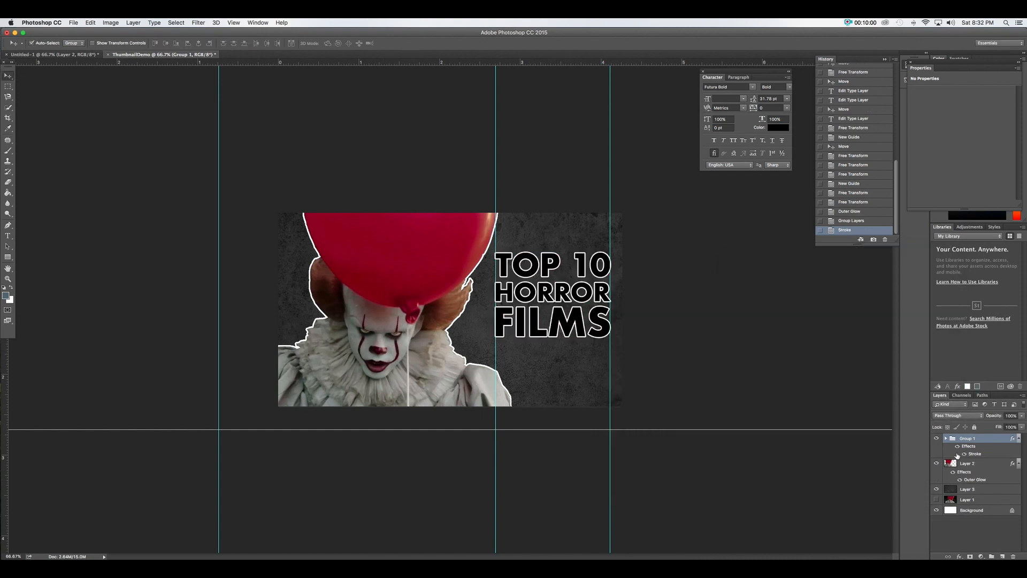
click(959, 557)
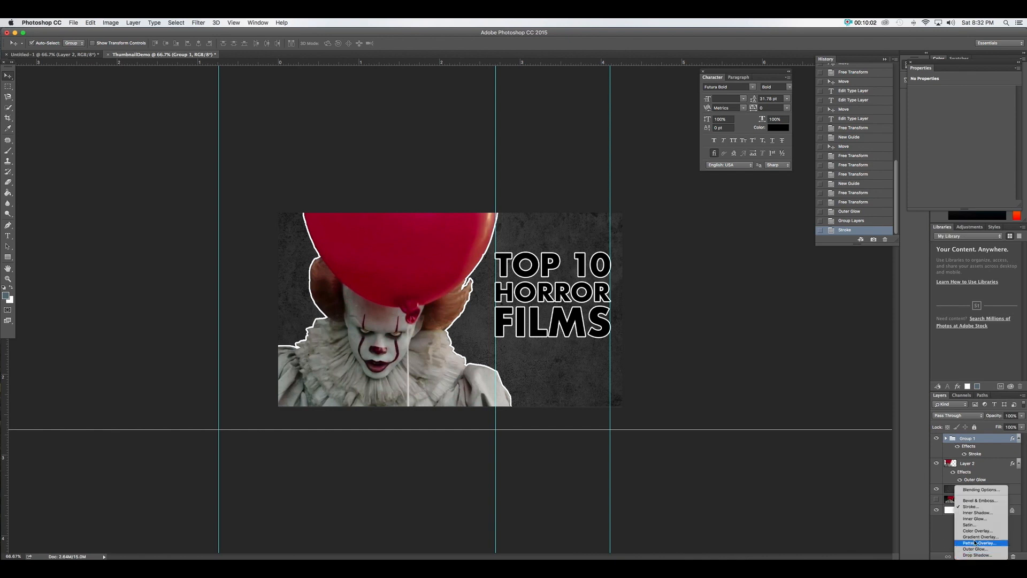
Add a bright yellow (fff000) Color Overlay to the title group
click(980, 530)
click(802, 333)
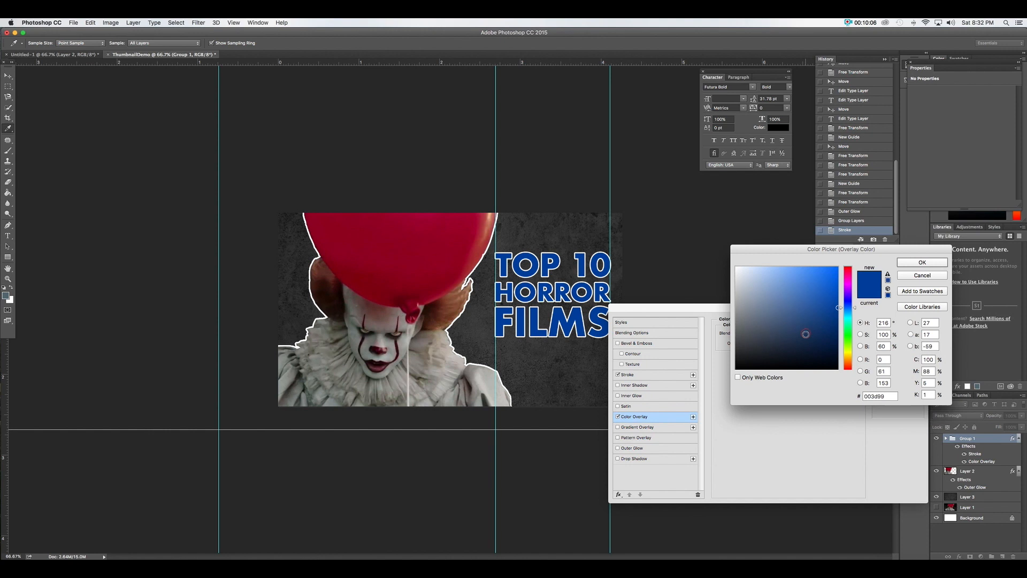
click(834, 354)
click(845, 351)
drag(837, 350, 841, 259)
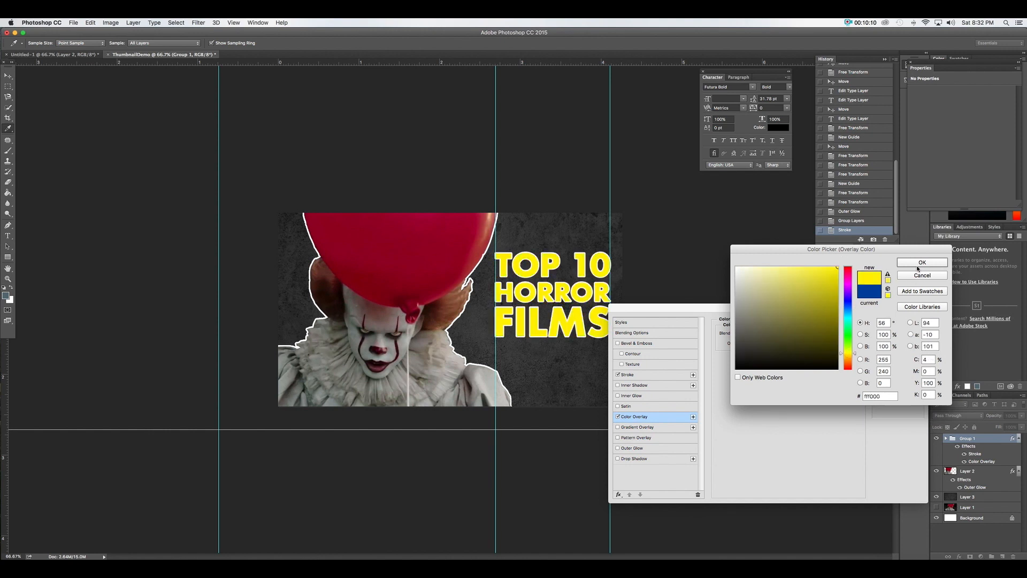
click(918, 268)
Change the title's stroke colour from white to red (ff0000)
click(664, 373)
click(736, 397)
mouse_move(792, 342)
mouse_down()
mouse_move(838, 268)
mouse_move(781, 321)
mouse_move(755, 330)
mouse_move(838, 313)
mouse_up()
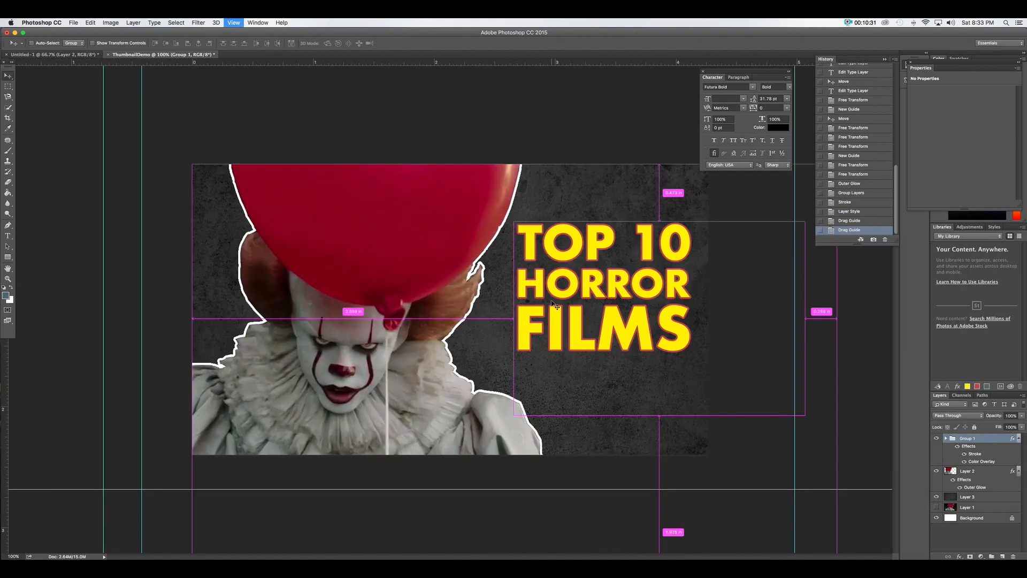
scroll(588, 236, up, 2)
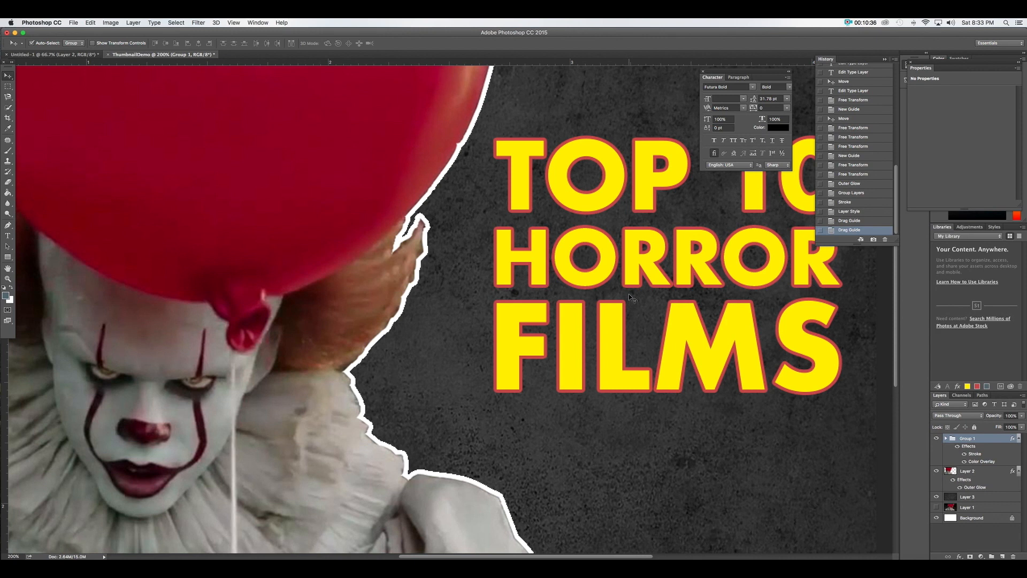
scroll(628, 294, down, 3)
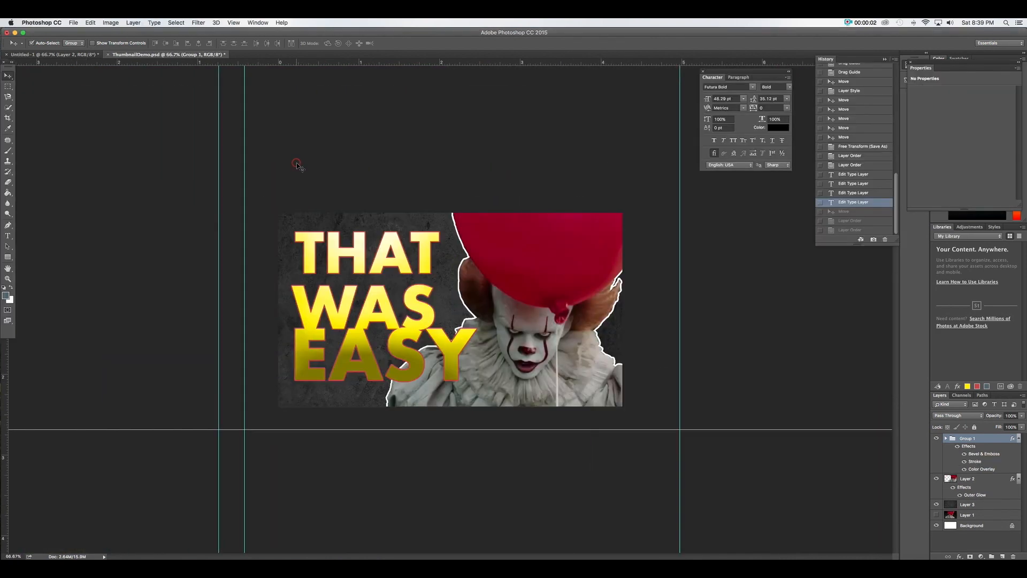
Expand Group 1 and drag the EASY and WAS layers out of the styled group
click(6, 237)
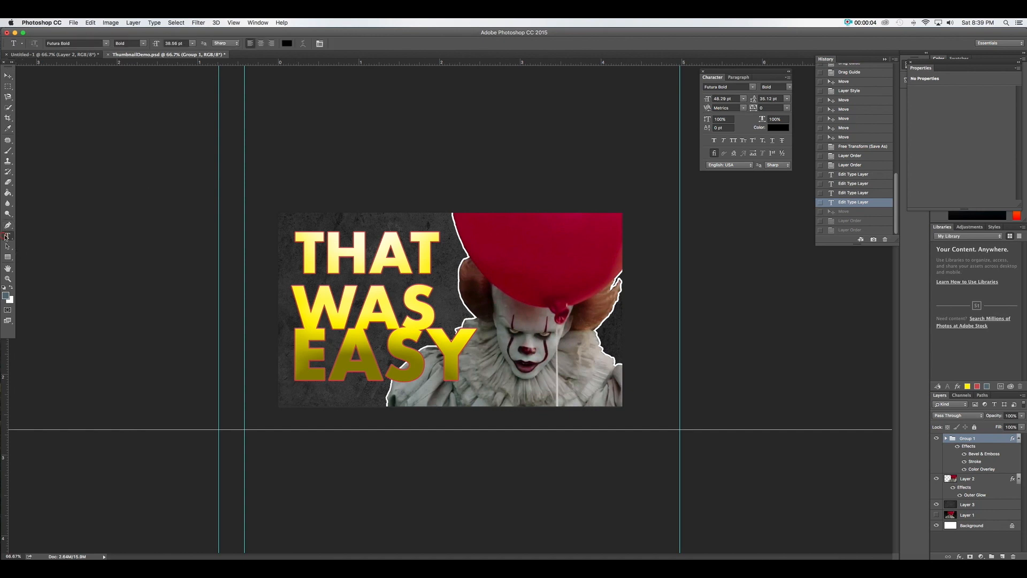
click(7, 76)
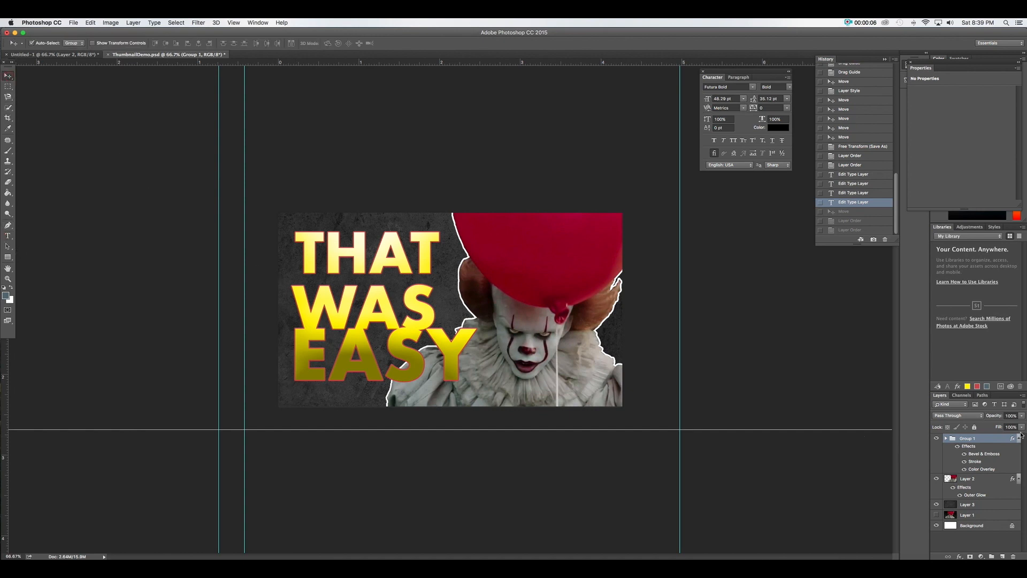
click(947, 438)
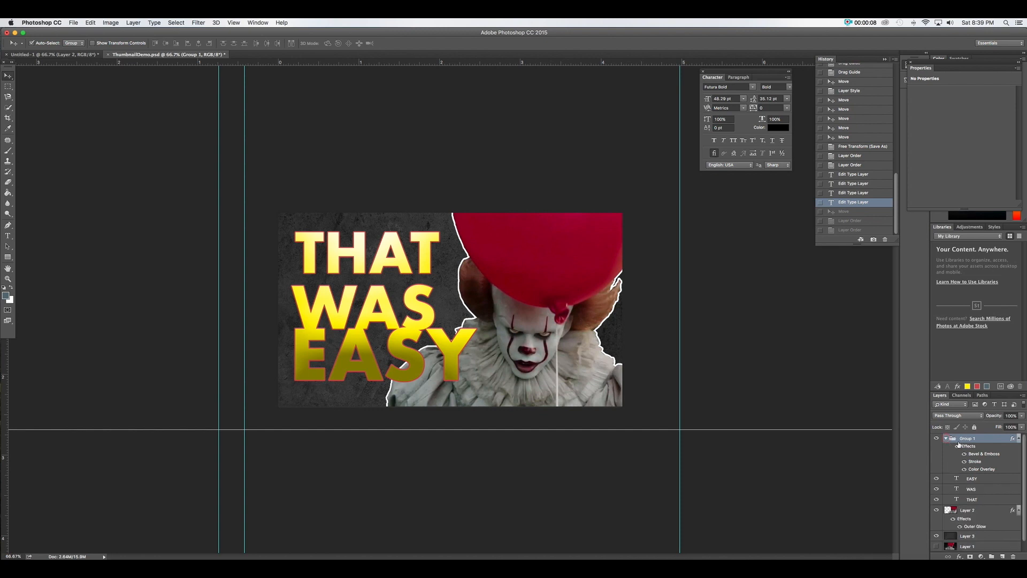
drag(975, 480, 978, 509)
drag(972, 468, 976, 496)
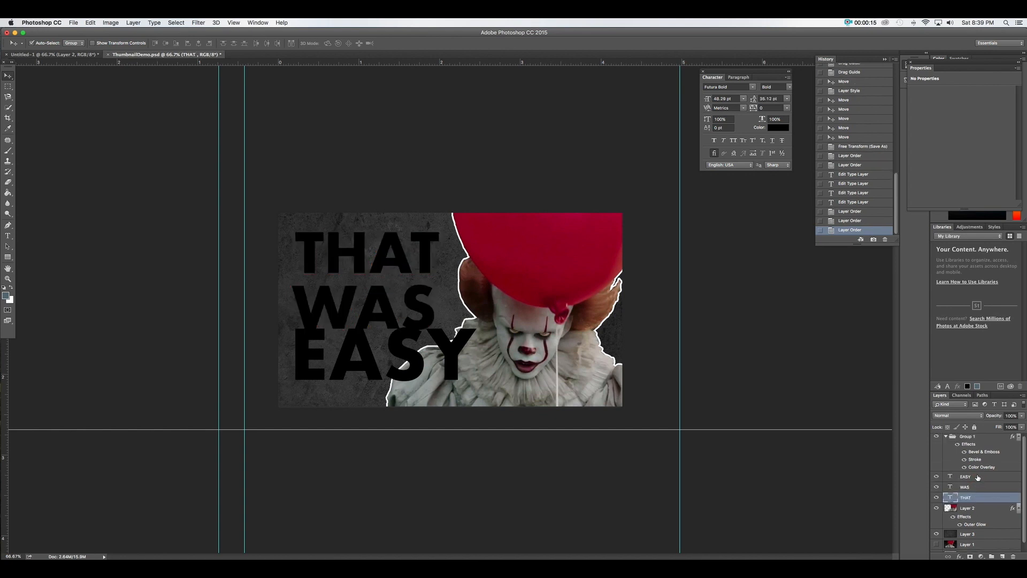
Hide Group 1 and shift the word THAT about 0.79 in to the right
click(936, 439)
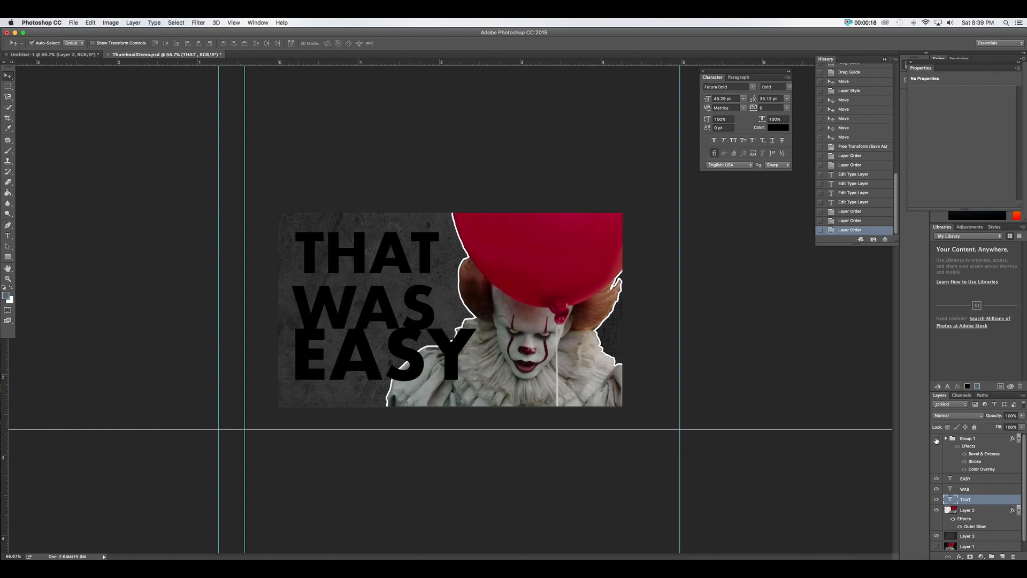
click(966, 479)
drag(340, 254, 405, 269)
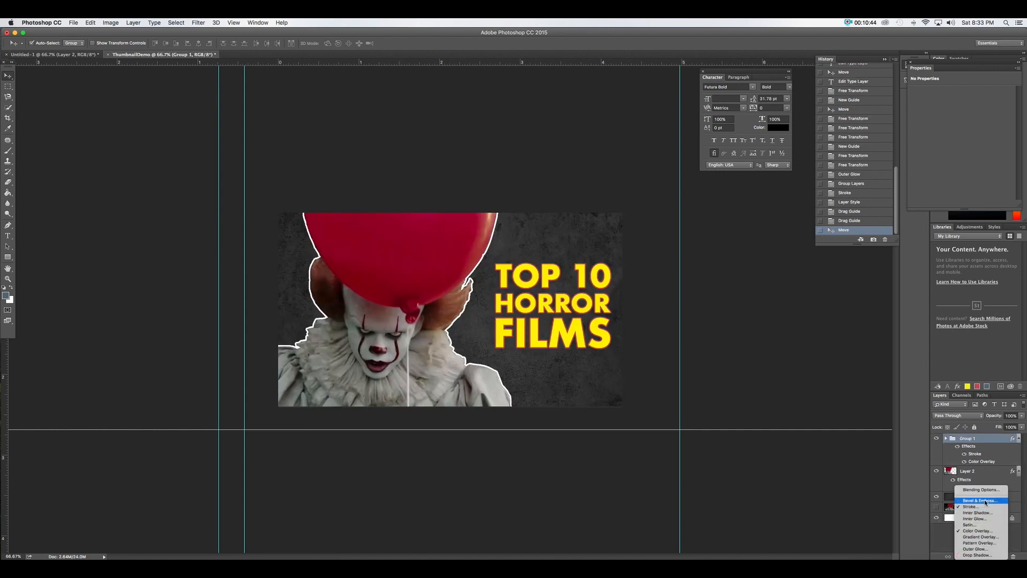
Add Bevel & Emboss to the title group with contour and texture off and depth raised to about 178%
click(979, 504)
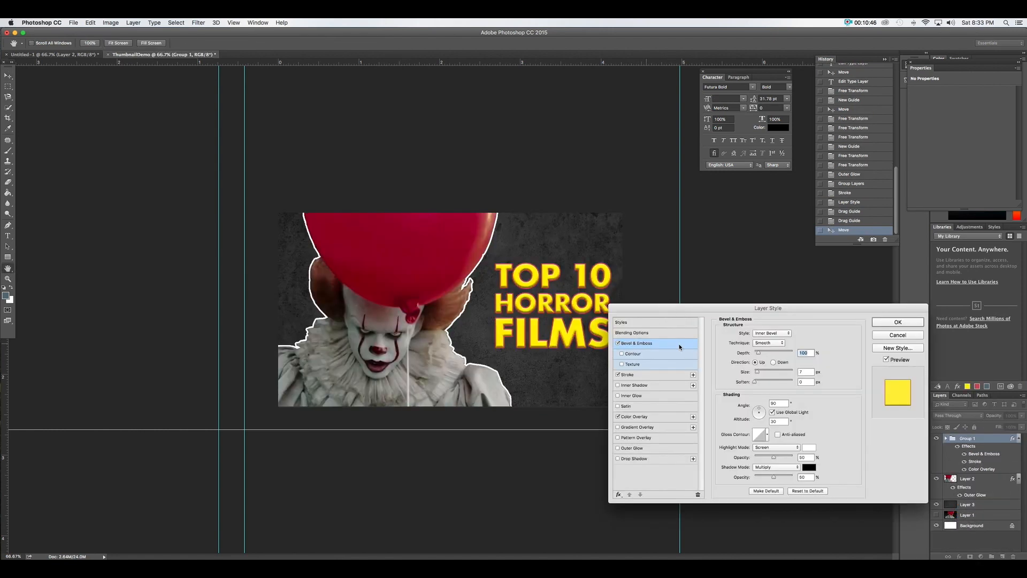
click(641, 355)
click(622, 354)
click(622, 363)
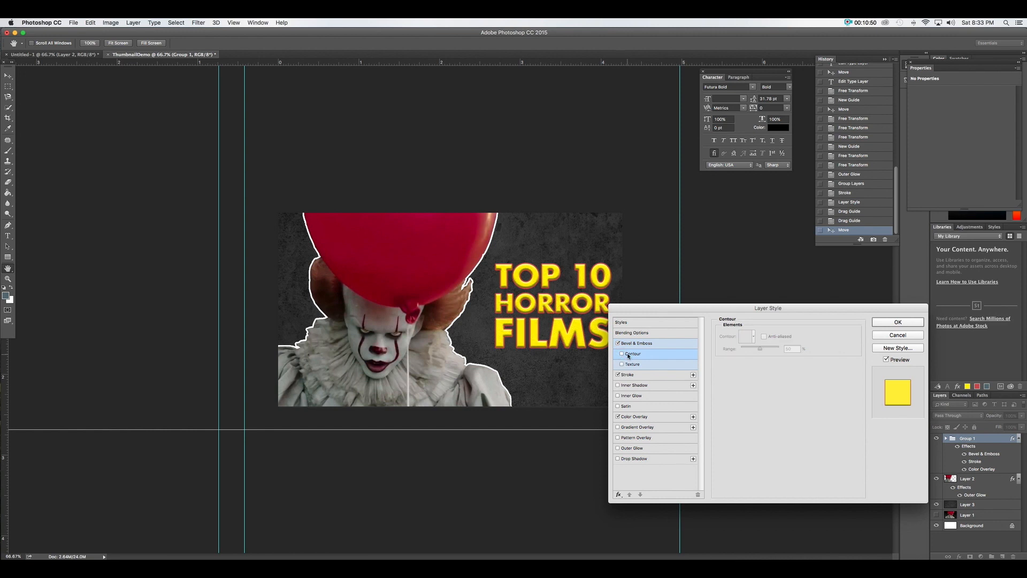
click(636, 344)
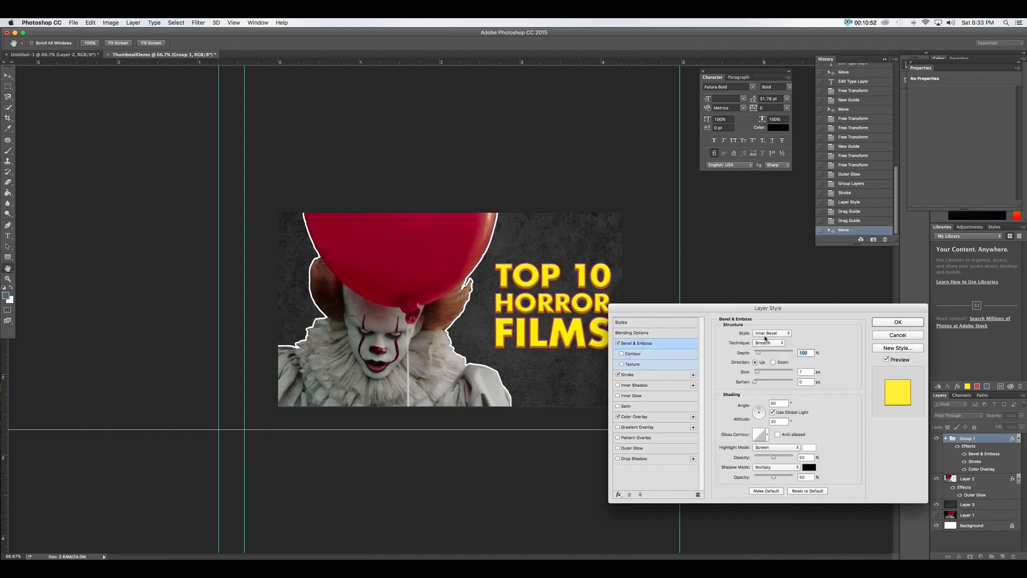
drag(759, 353, 782, 373)
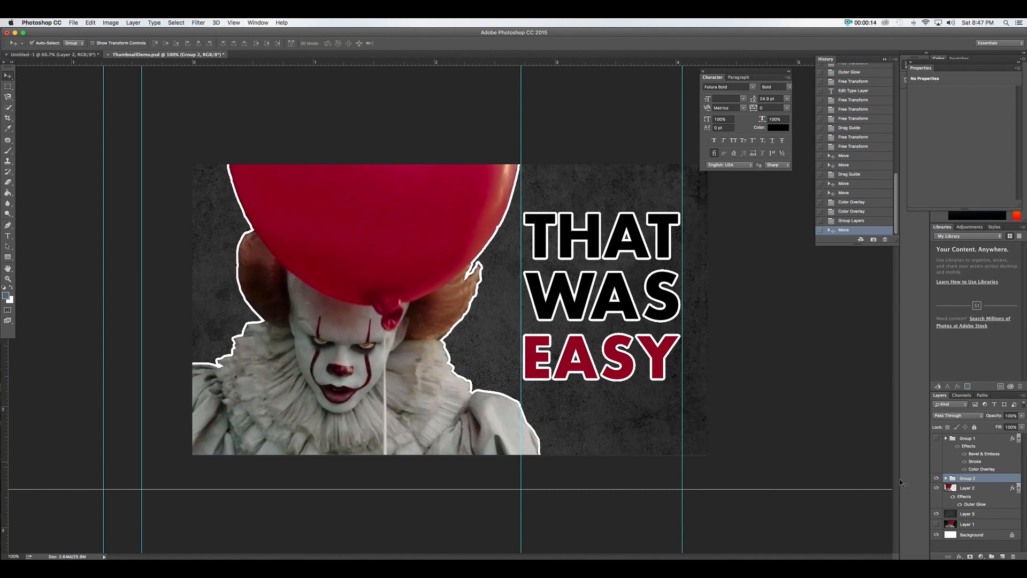
Add an empty Layer 4 below the text group and set up a 30 px bristle brush
click(1004, 556)
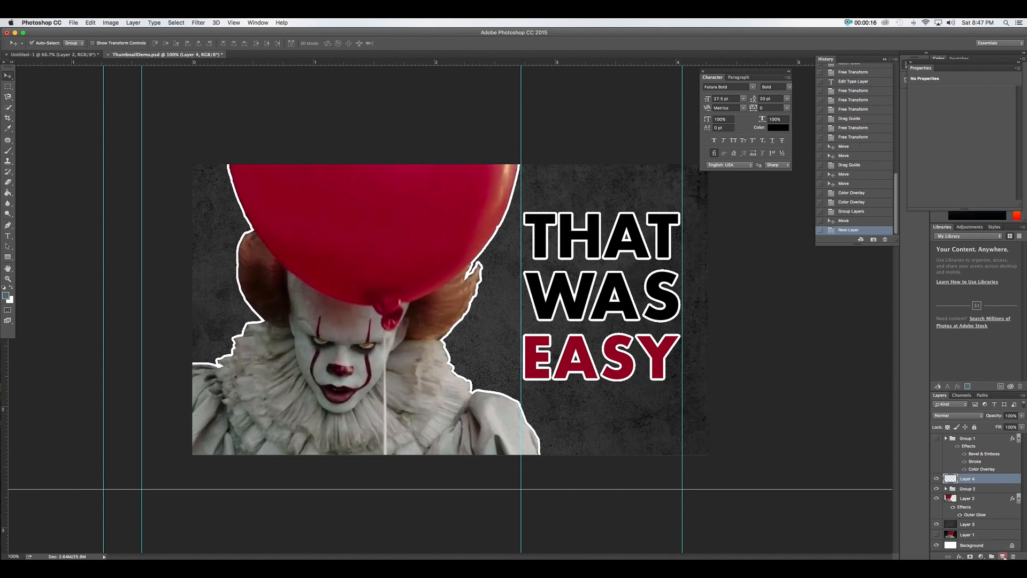
drag(980, 481, 980, 497)
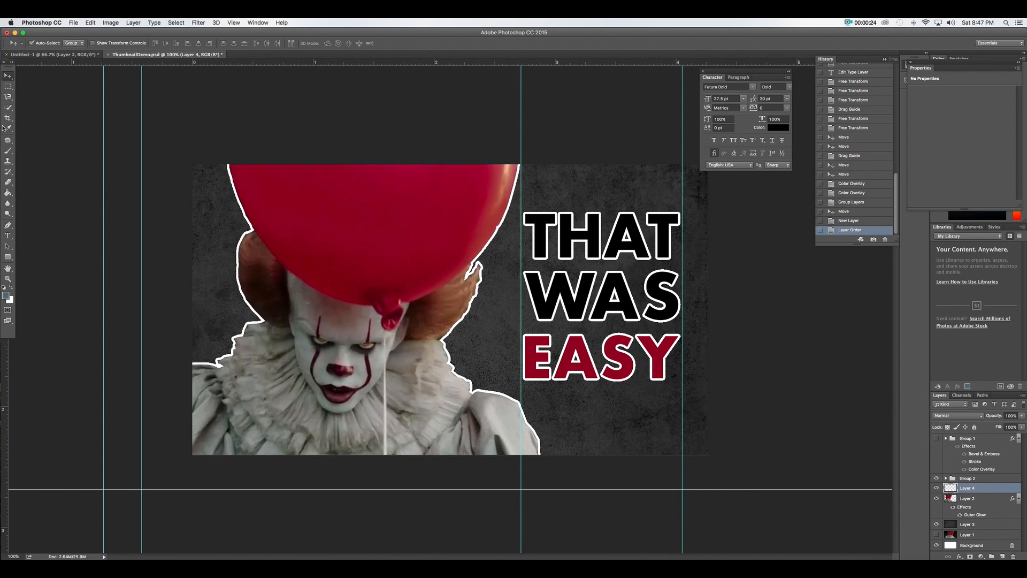
click(8, 151)
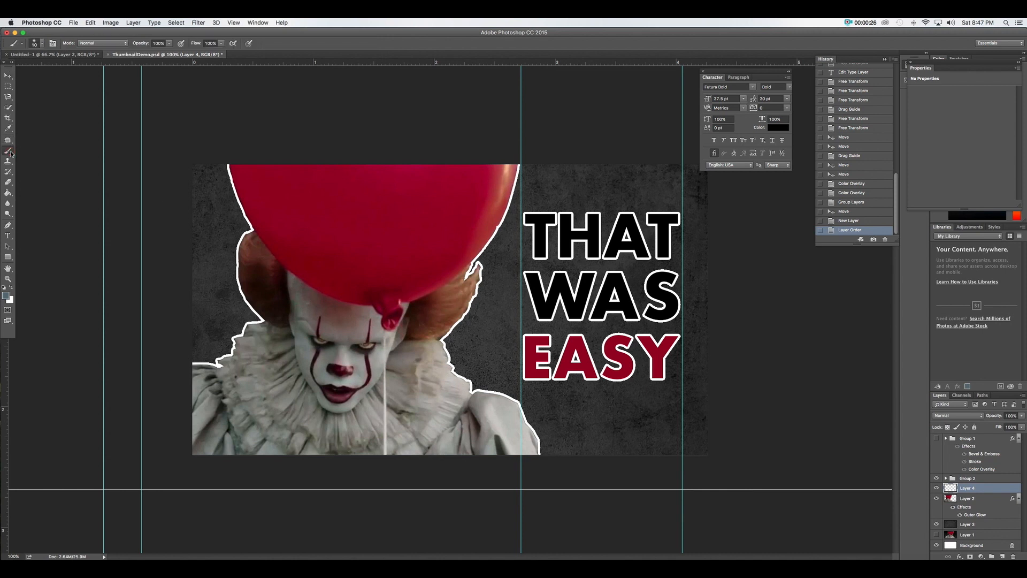
right_click(11, 153)
click(22, 151)
click(42, 44)
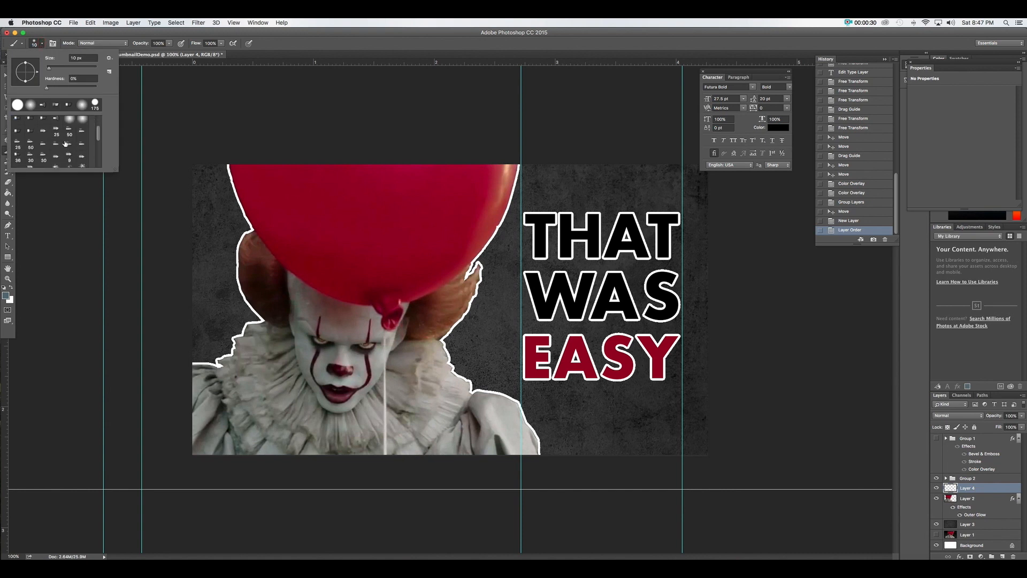
click(56, 150)
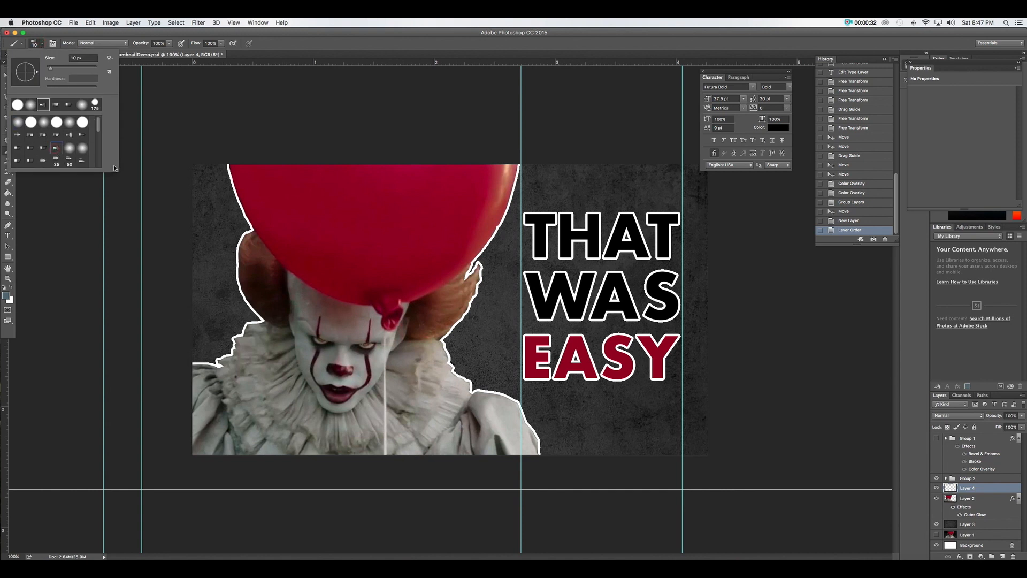
click(136, 52)
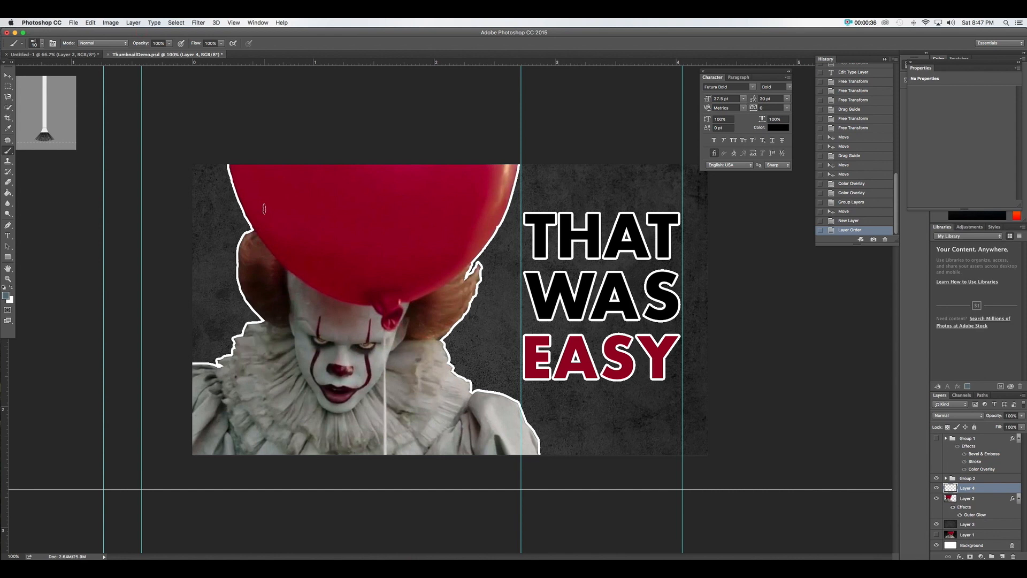
key(bracketright)
key(bracketright)
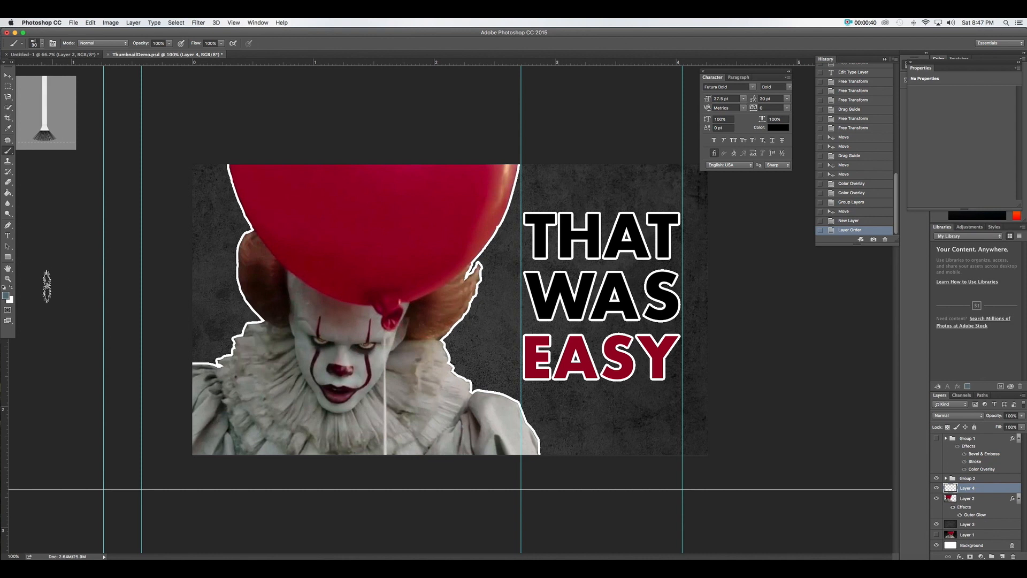
click(6, 295)
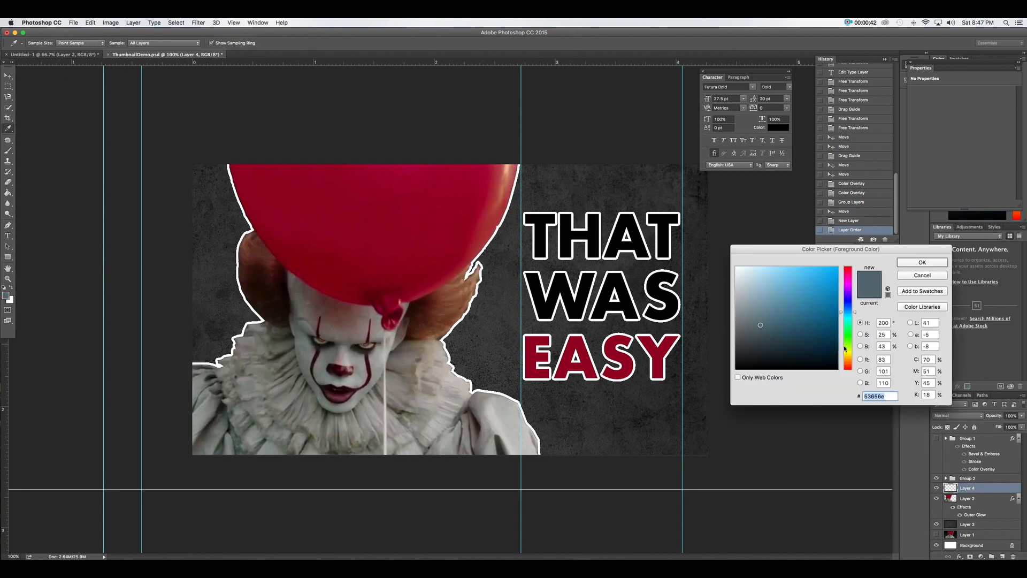
Set the foreground painting colour to a light yellow
drag(844, 347, 850, 352)
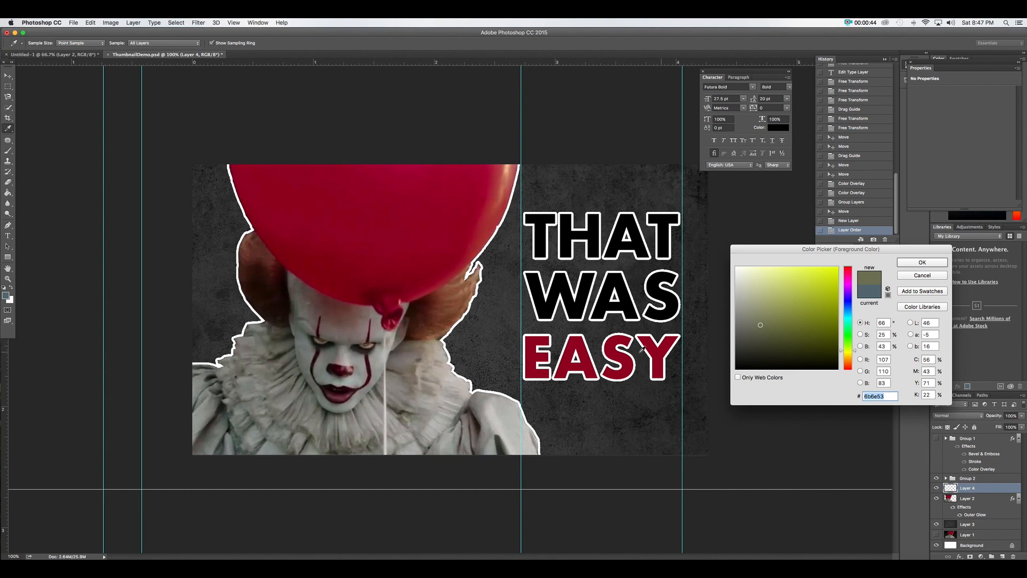
drag(764, 271, 786, 265)
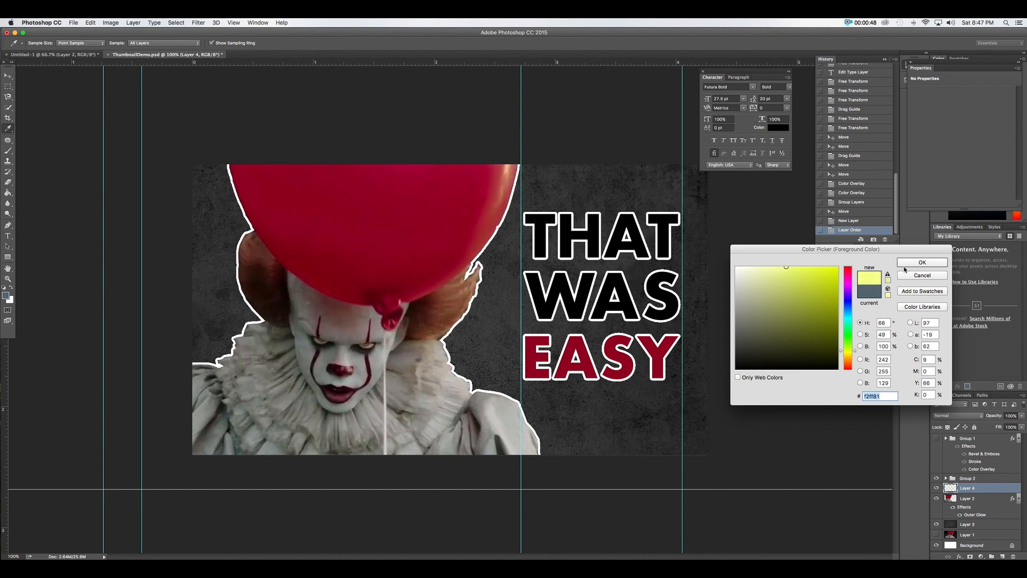
click(907, 262)
key(b)
Paint a yellow streak under EASY, redoing it until it fits, then move the clown cut-out
mouse_move(538, 387)
mouse_down()
mouse_move(683, 369)
mouse_move(664, 382)
mouse_up()
key(super+z)
key(super+z)
key(super+z)
key(super+z)
drag(561, 400, 697, 370)
key(super+z)
mouse_move(559, 395)
mouse_down()
mouse_move(680, 369)
mouse_move(633, 379)
mouse_up()
key(super+z)
key(super+z)
drag(561, 397, 677, 374)
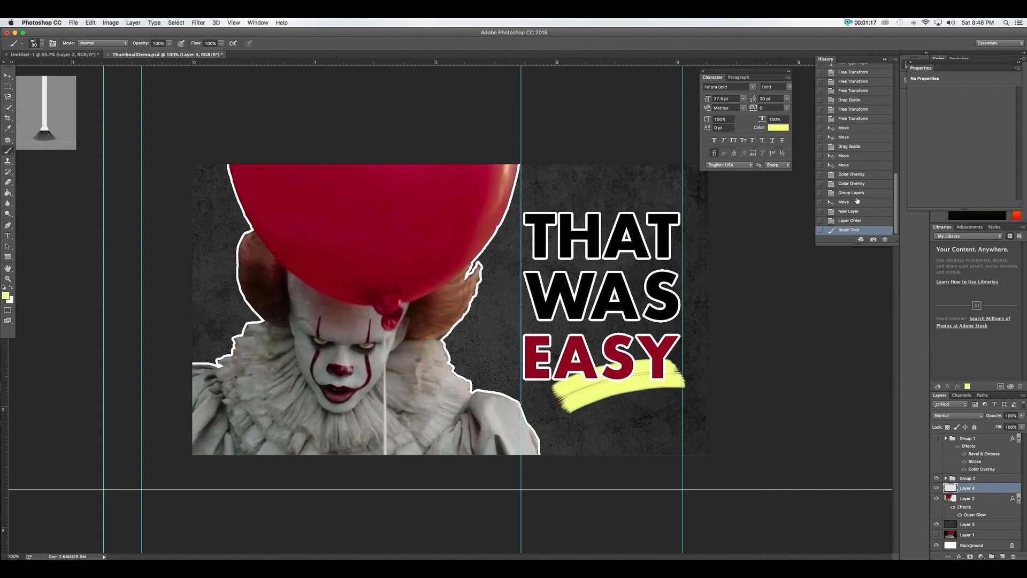
key(v)
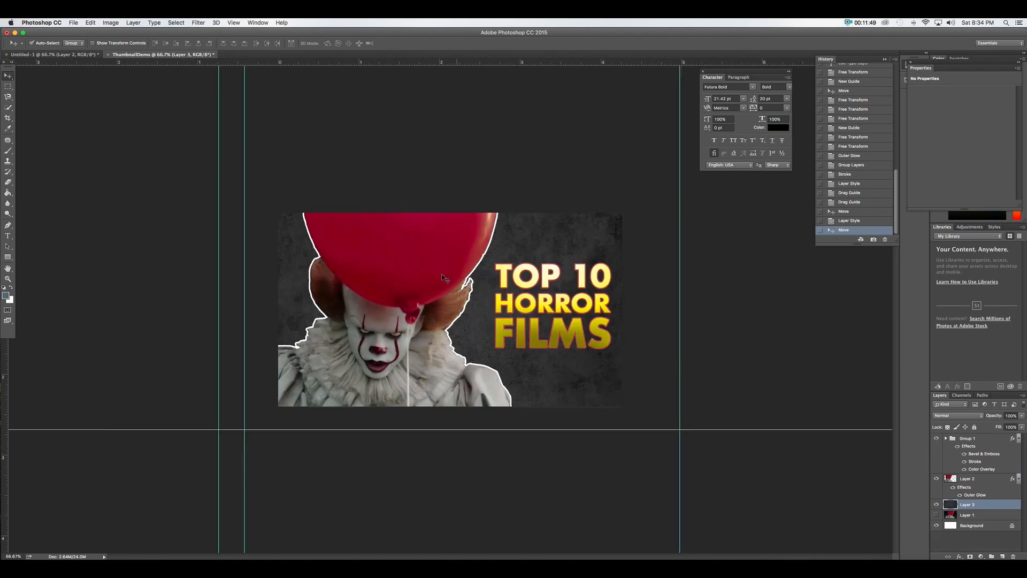
drag(433, 276, 311, 270)
Nudge the clown and title right, then scale the title to about 178% and reposition it lower-left
drag(523, 329, 533, 330)
drag(389, 298, 394, 301)
key(ctrl+t)
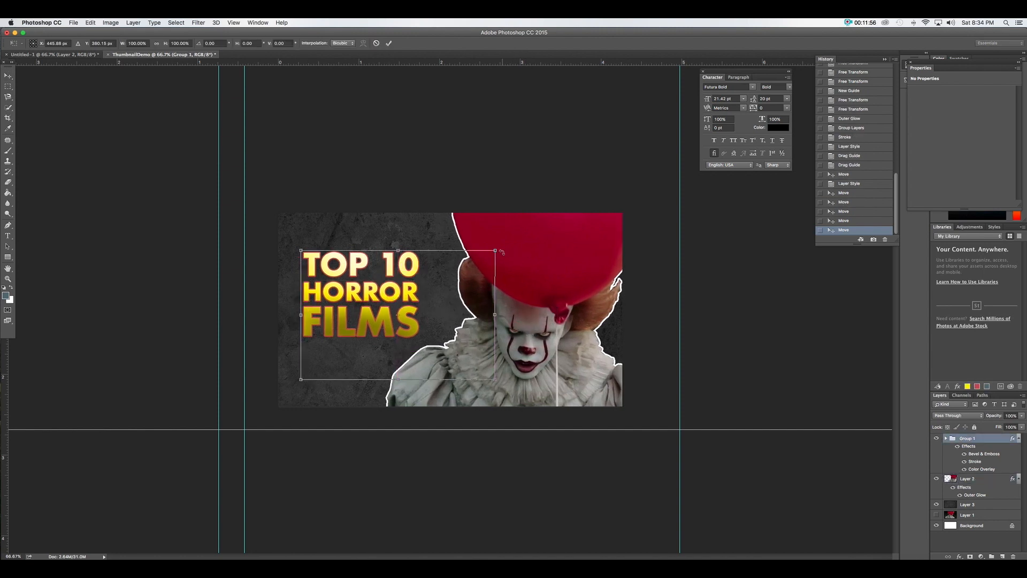
drag(495, 249, 647, 150)
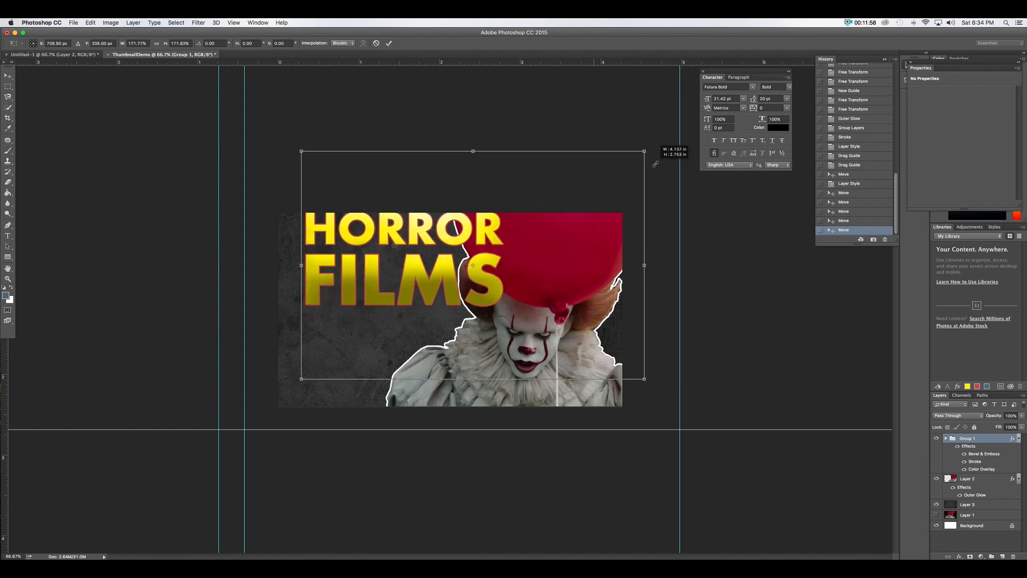
drag(451, 275, 442, 352)
key(Return)
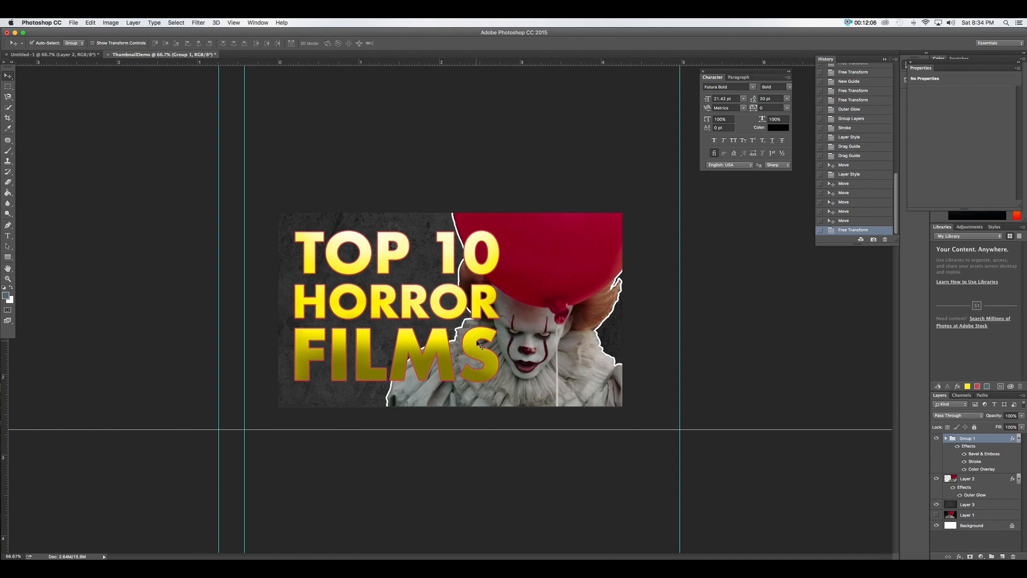
click(74, 22)
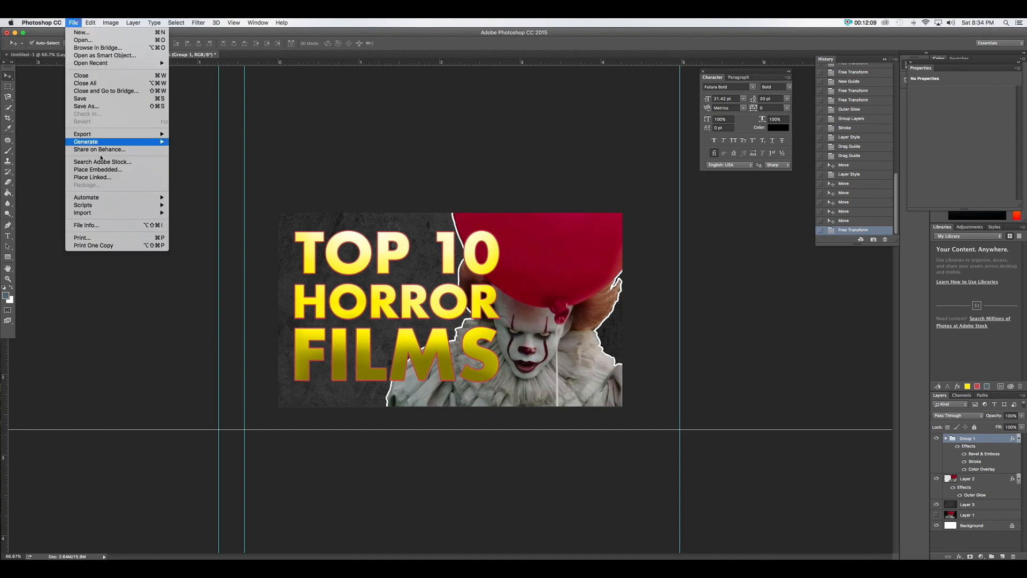
Save the thumbnail as ThumbnailDemo.psd on the Desktop with Maximize Compatibility
click(84, 106)
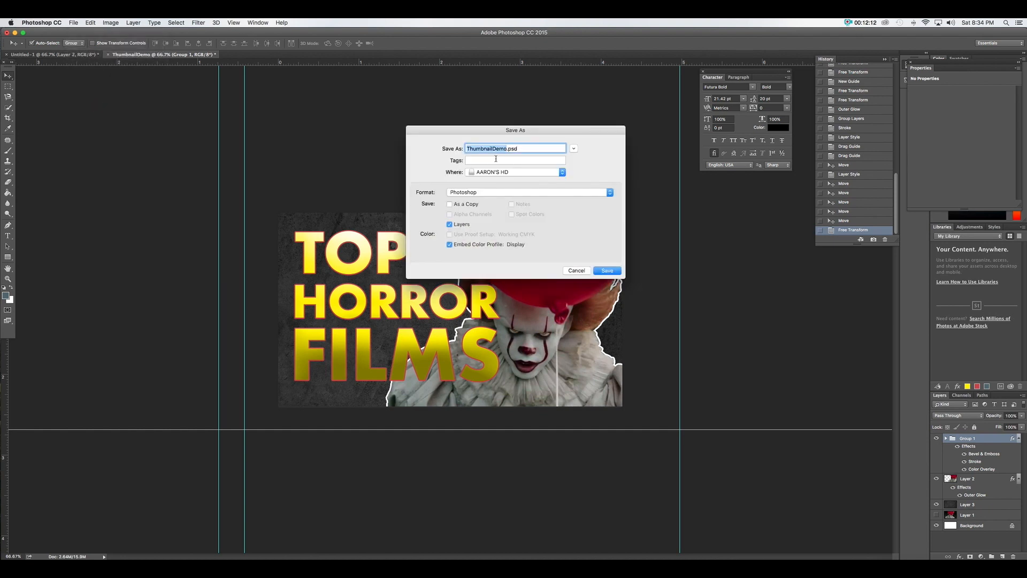
click(499, 172)
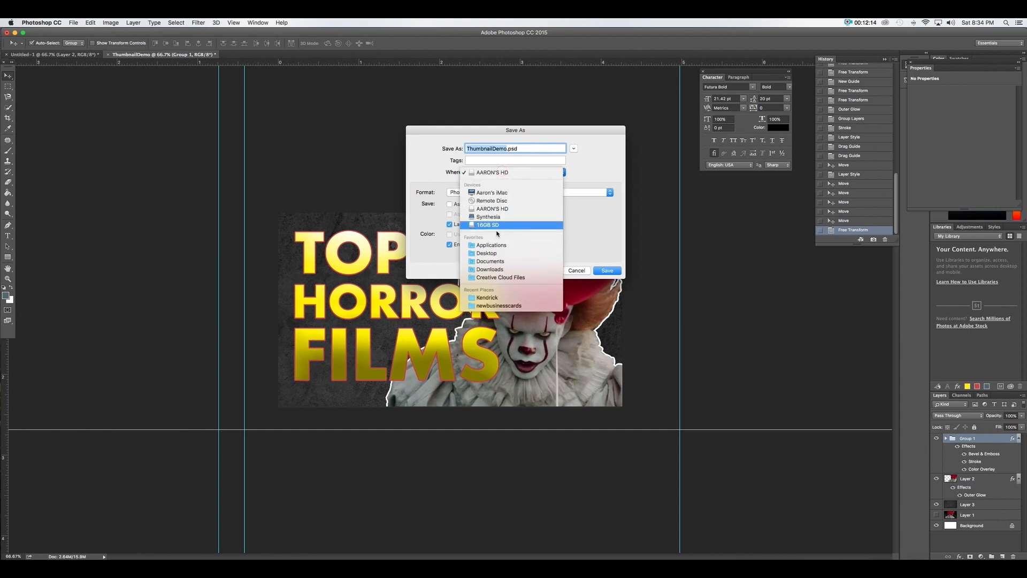
click(495, 254)
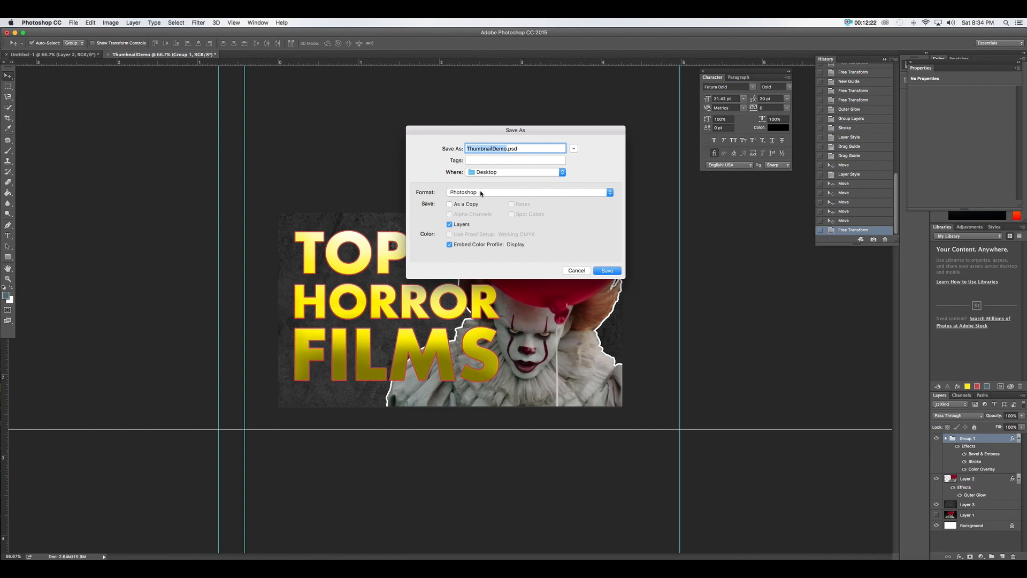
click(609, 271)
click(611, 269)
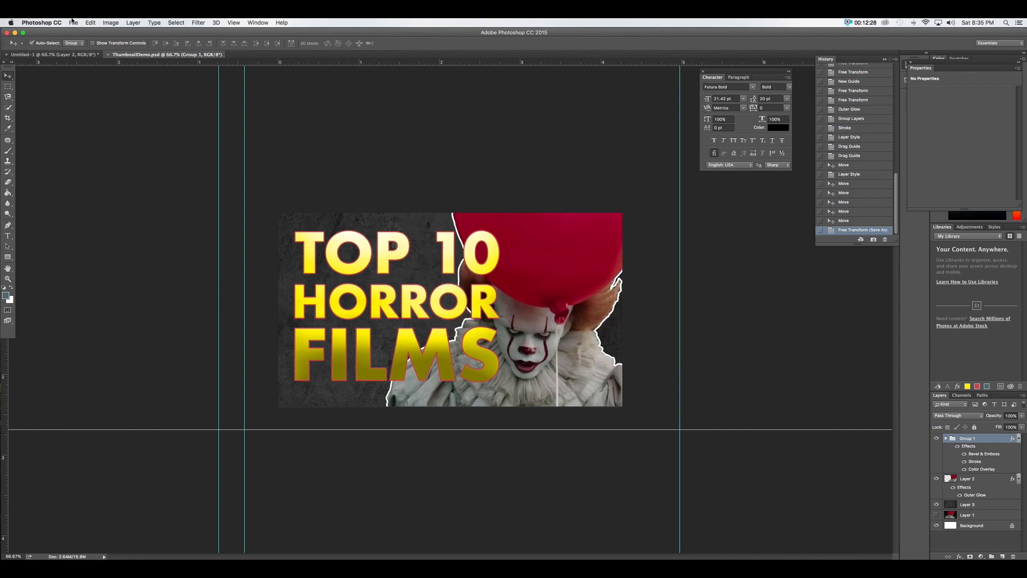
Start another Save As and show the file format list
click(72, 23)
click(101, 109)
click(477, 192)
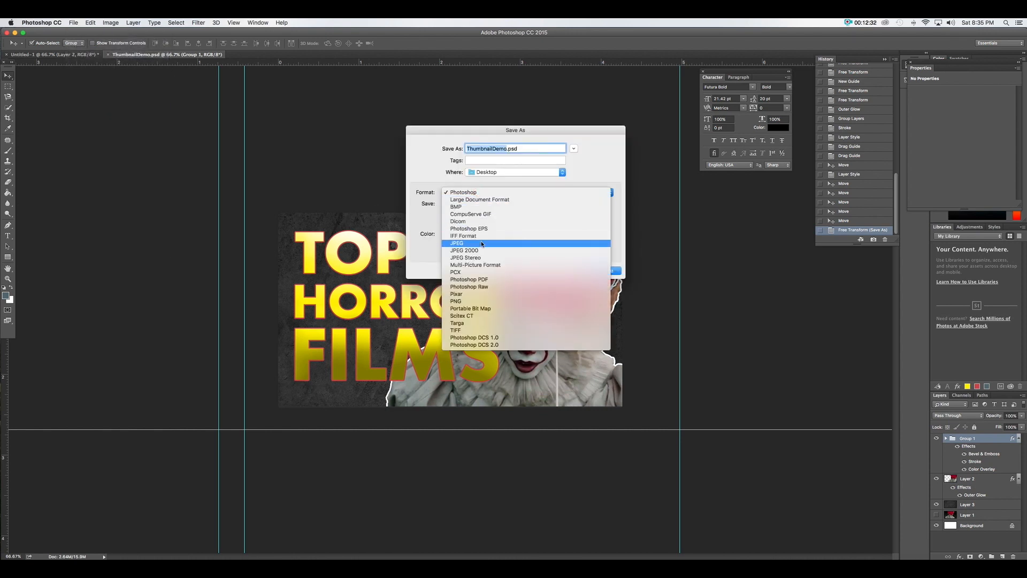